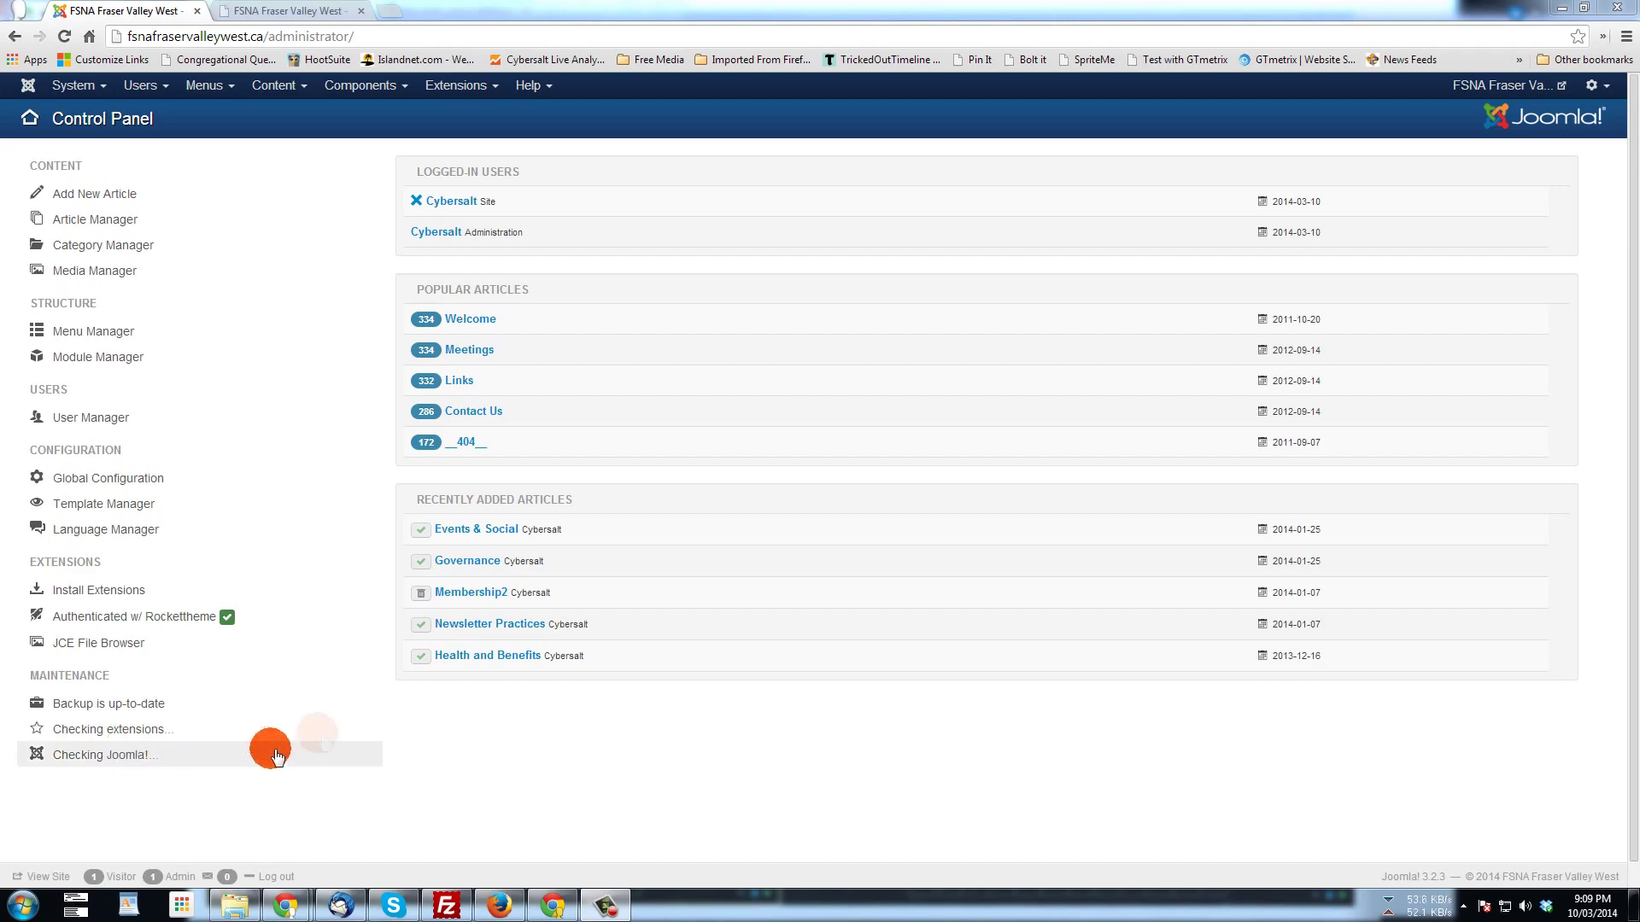
- Open the Phoca Download Control Panel from the Components menu
left_click(285, 11)
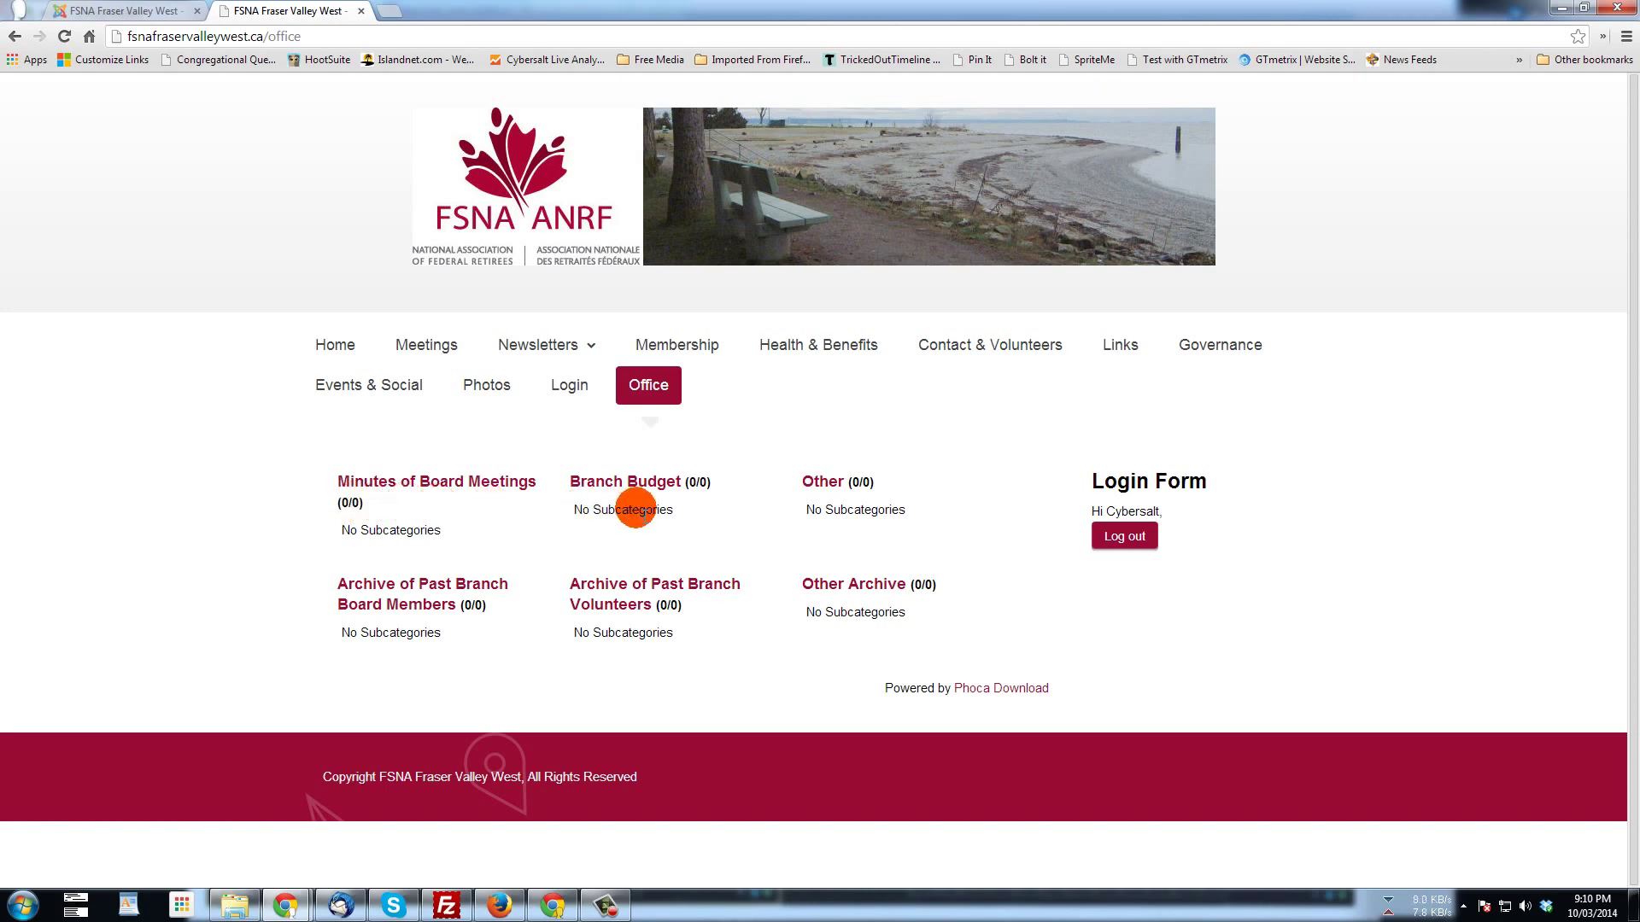
left_click(100, 11)
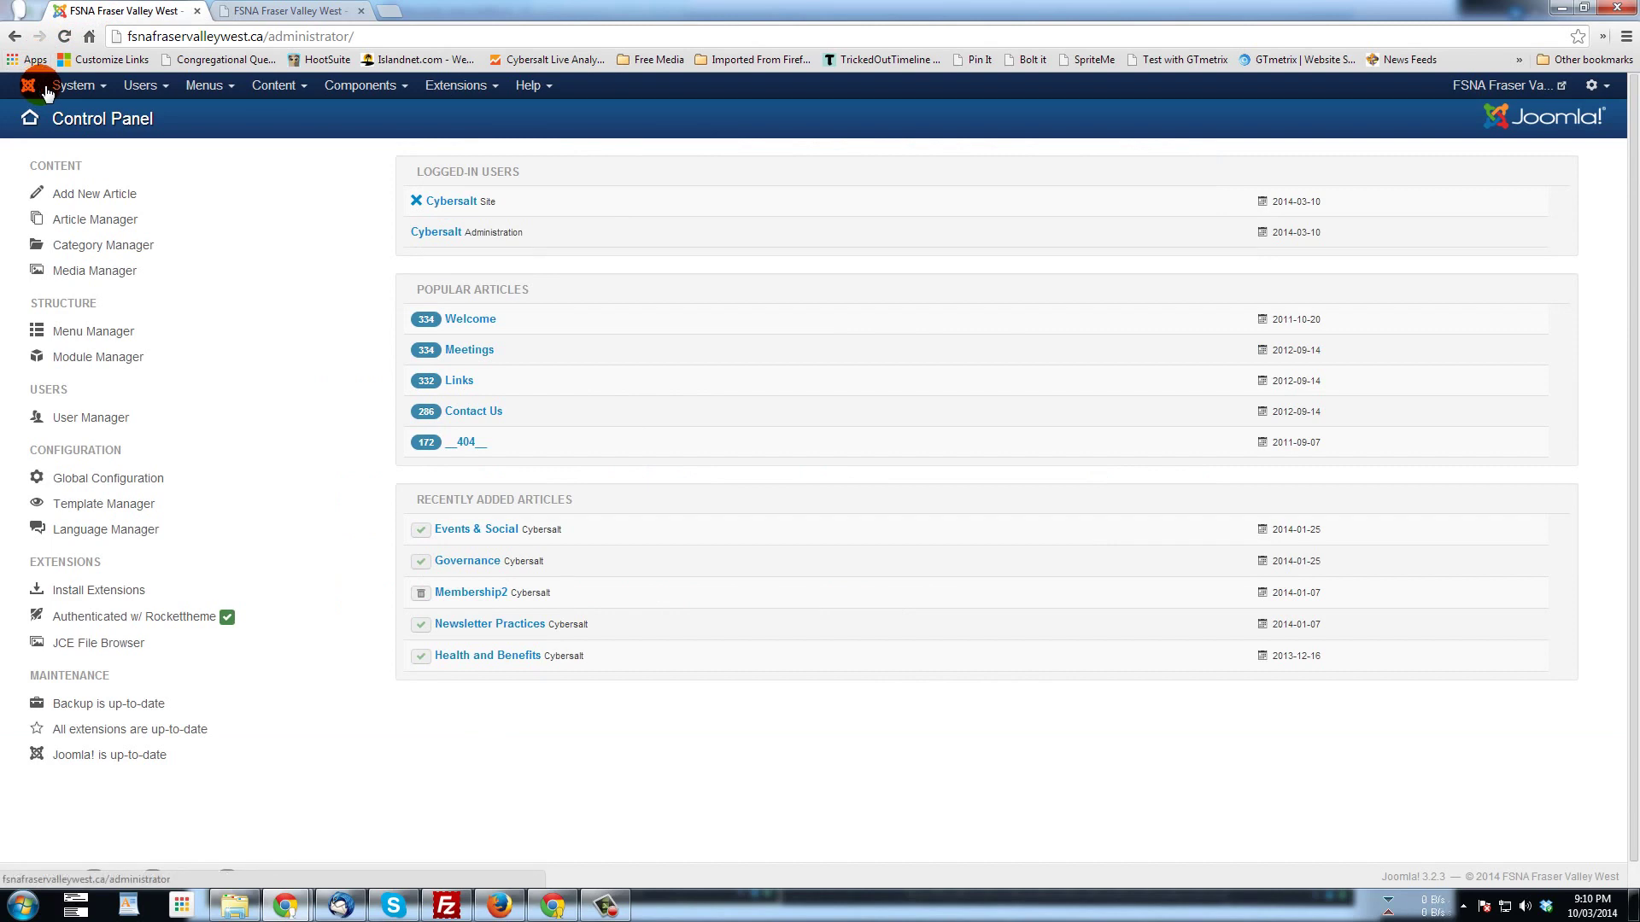
left_click(357, 87)
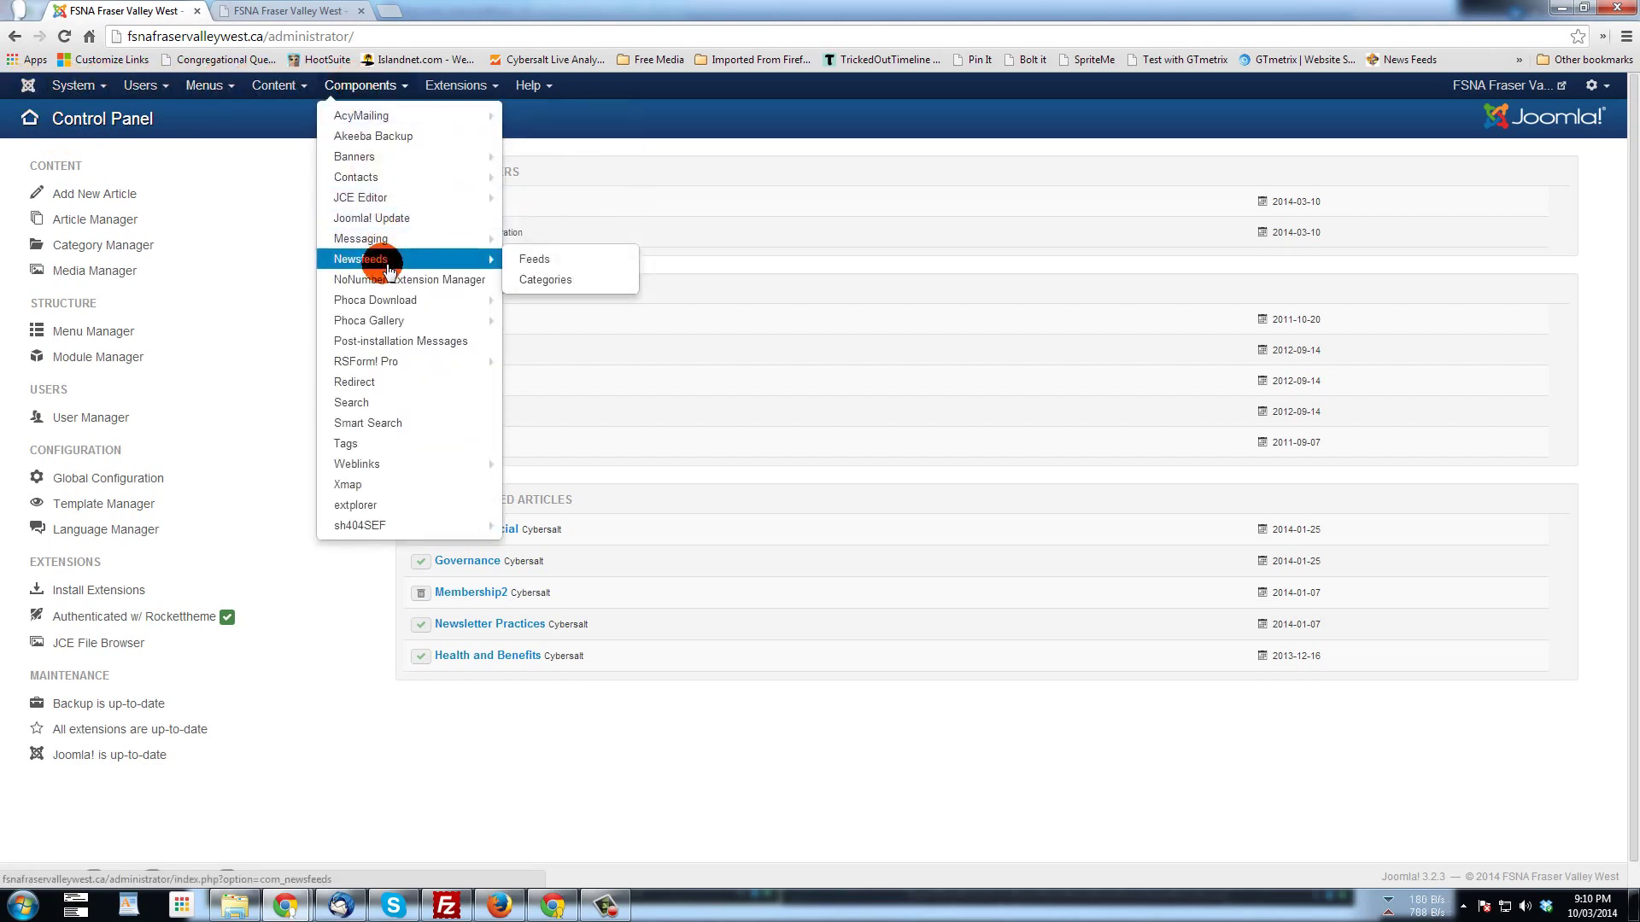
mouse_move(381, 300)
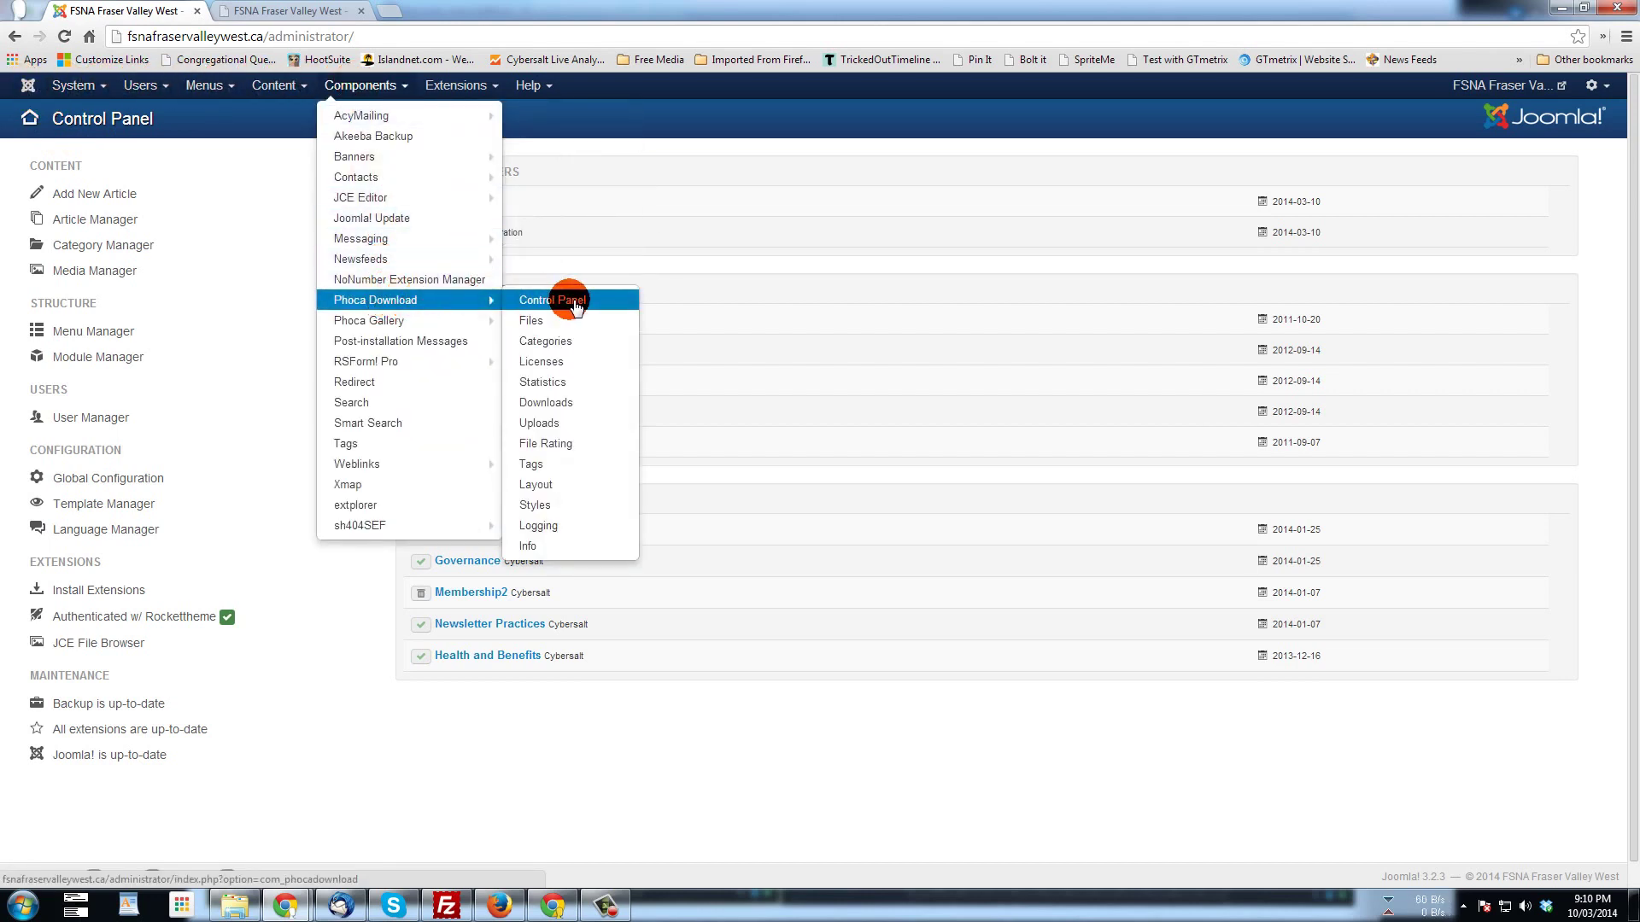
left_click(554, 303)
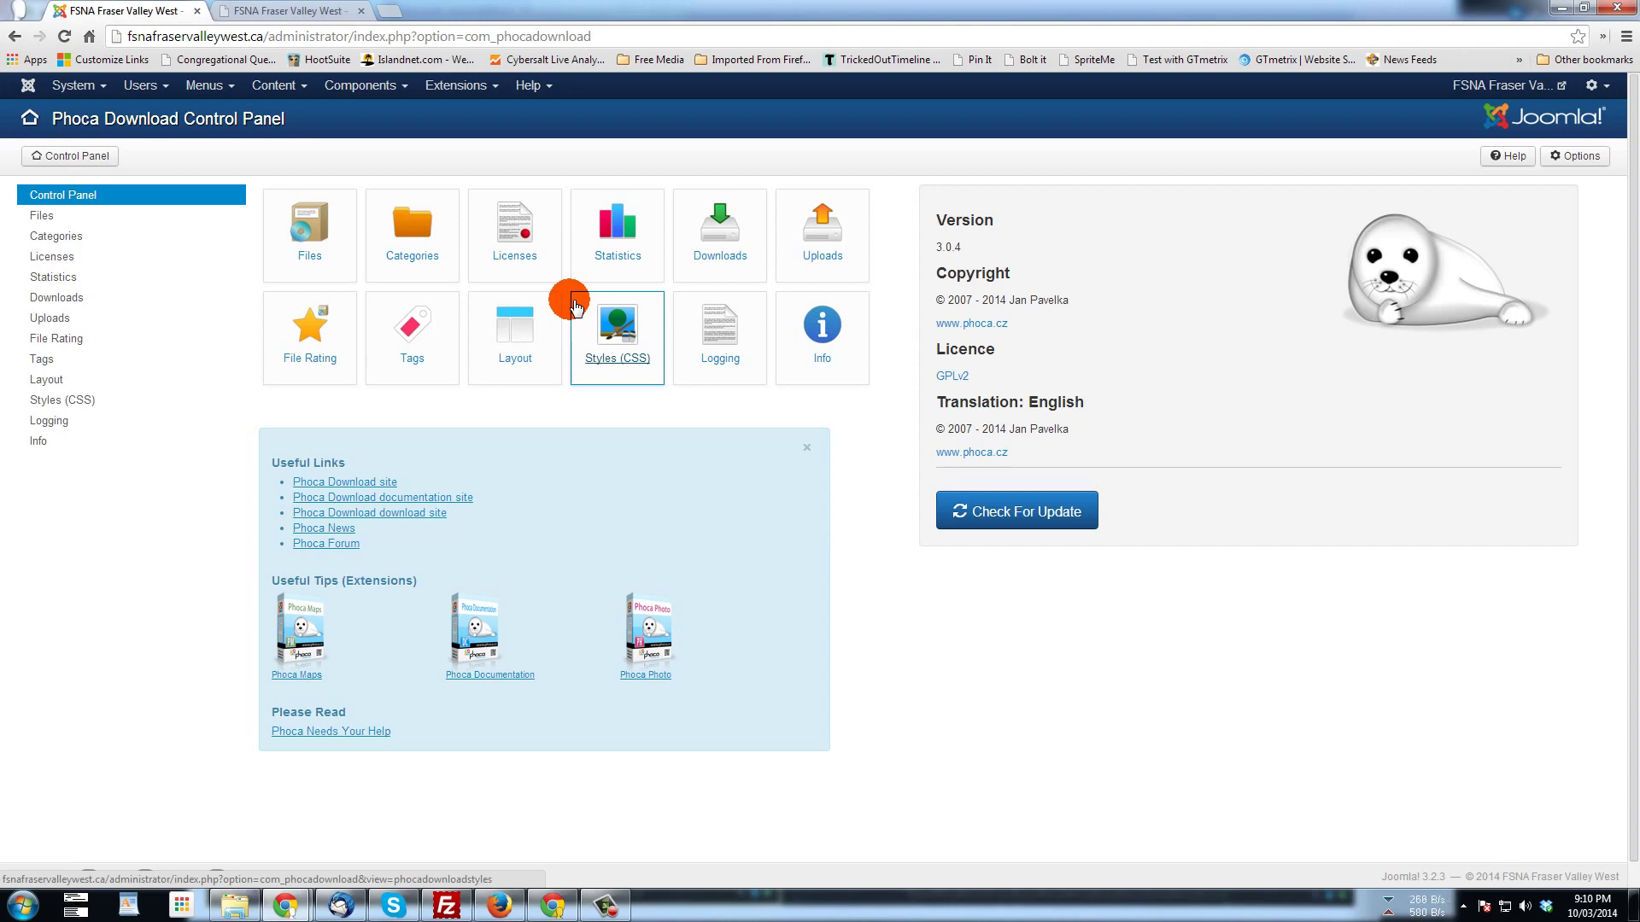
- Check the public site's Office page, then go back to the Phoca Download Control Panel
left_click(269, 12)
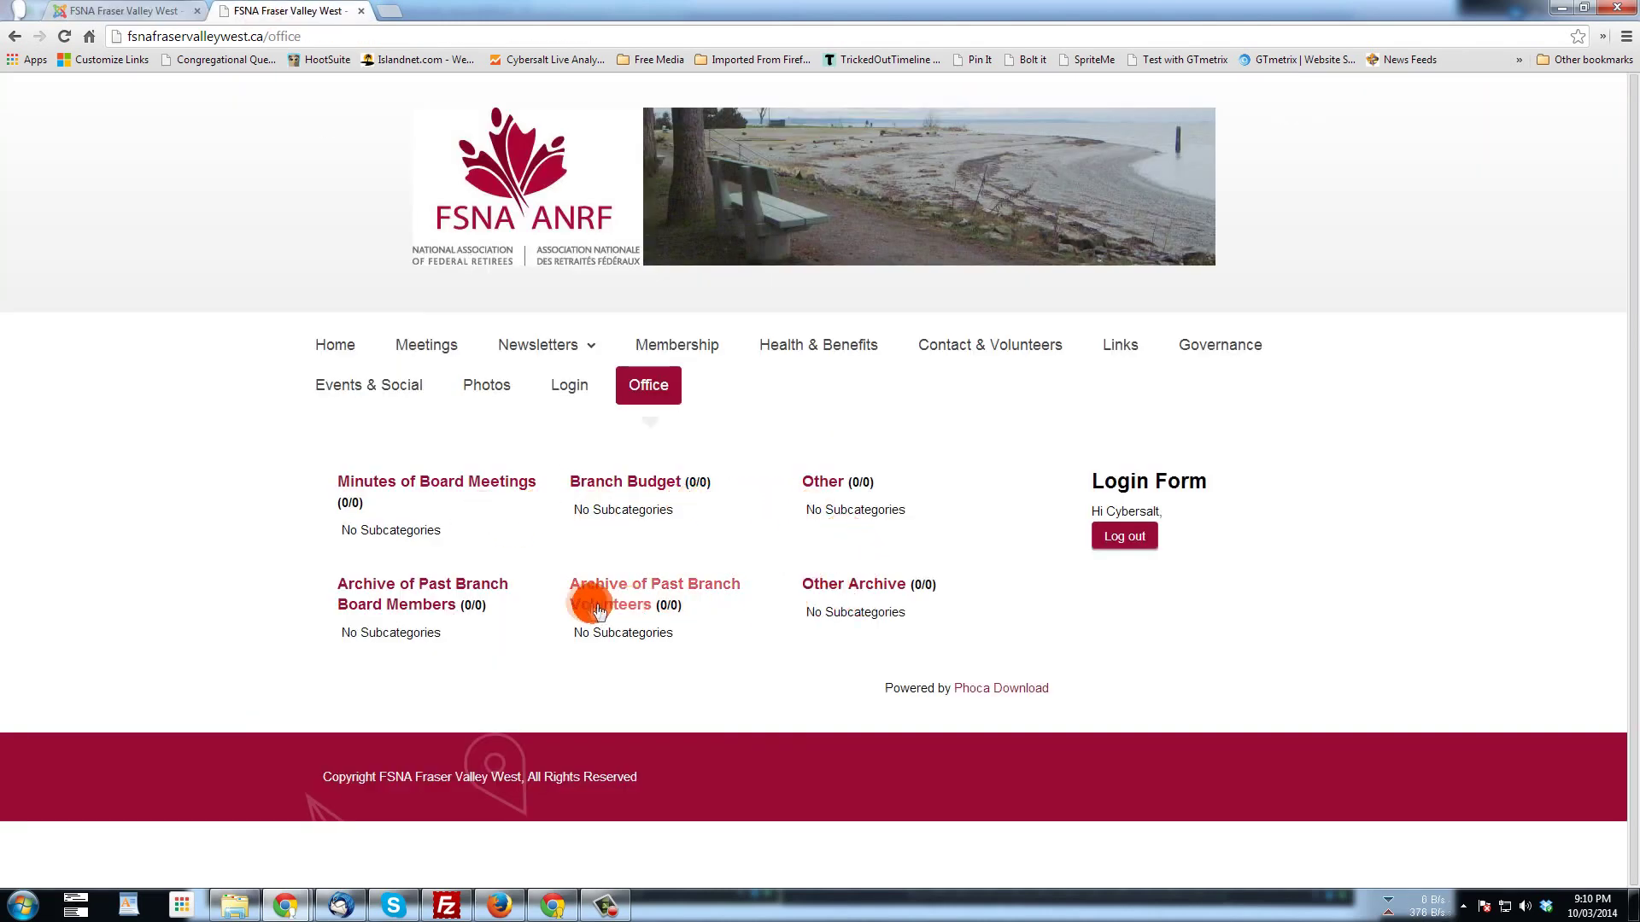
left_click(99, 11)
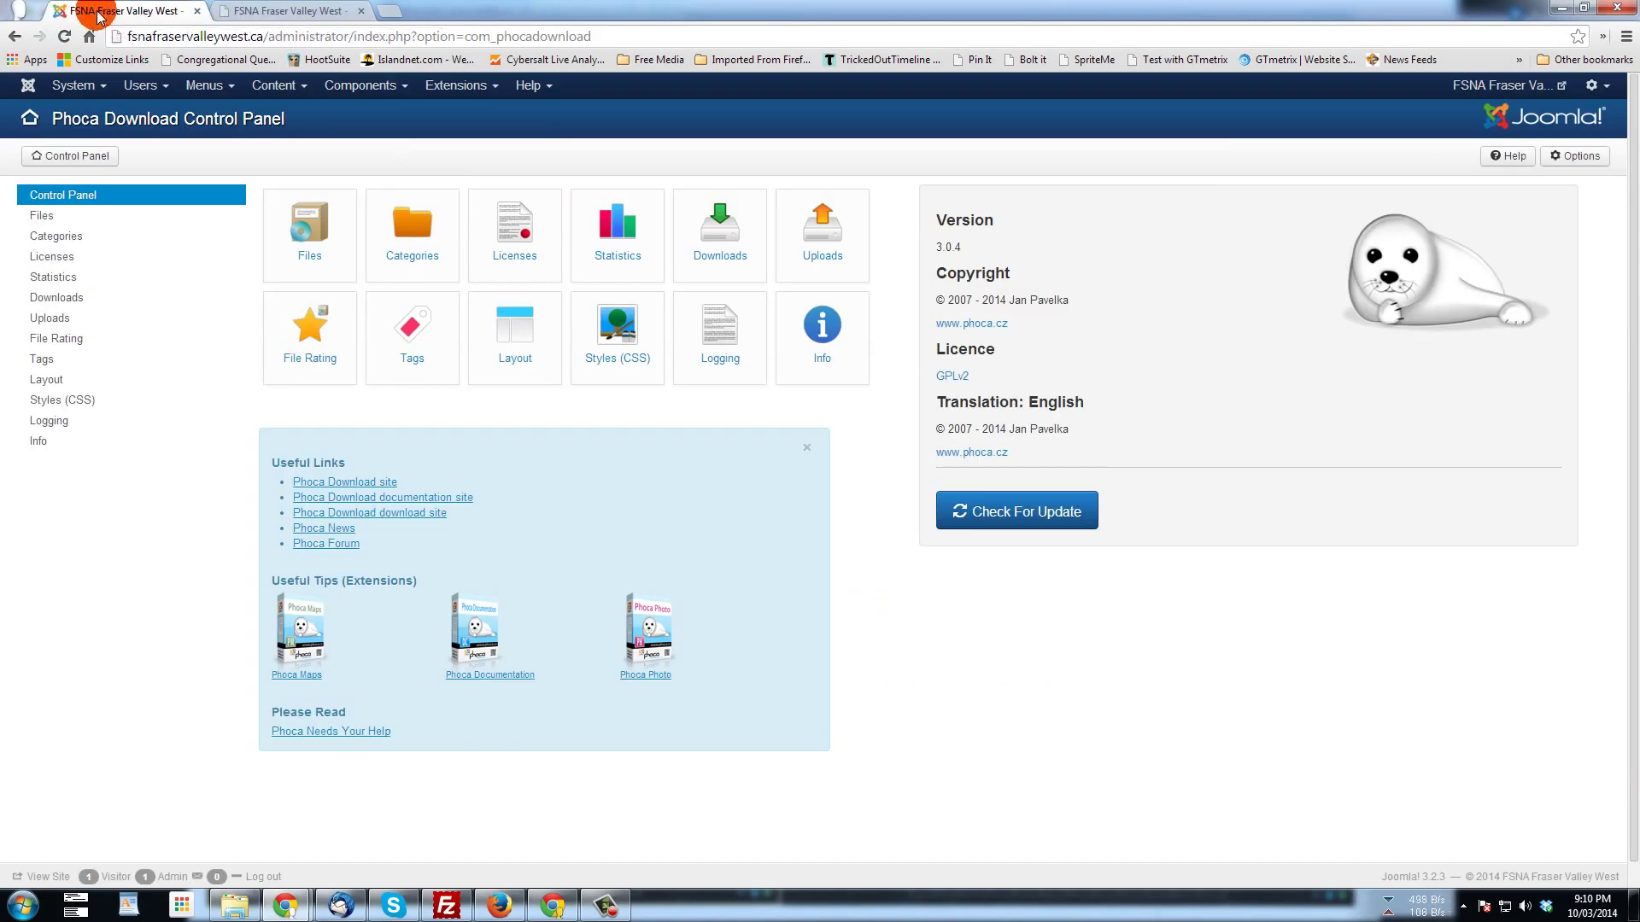
left_click(412, 247)
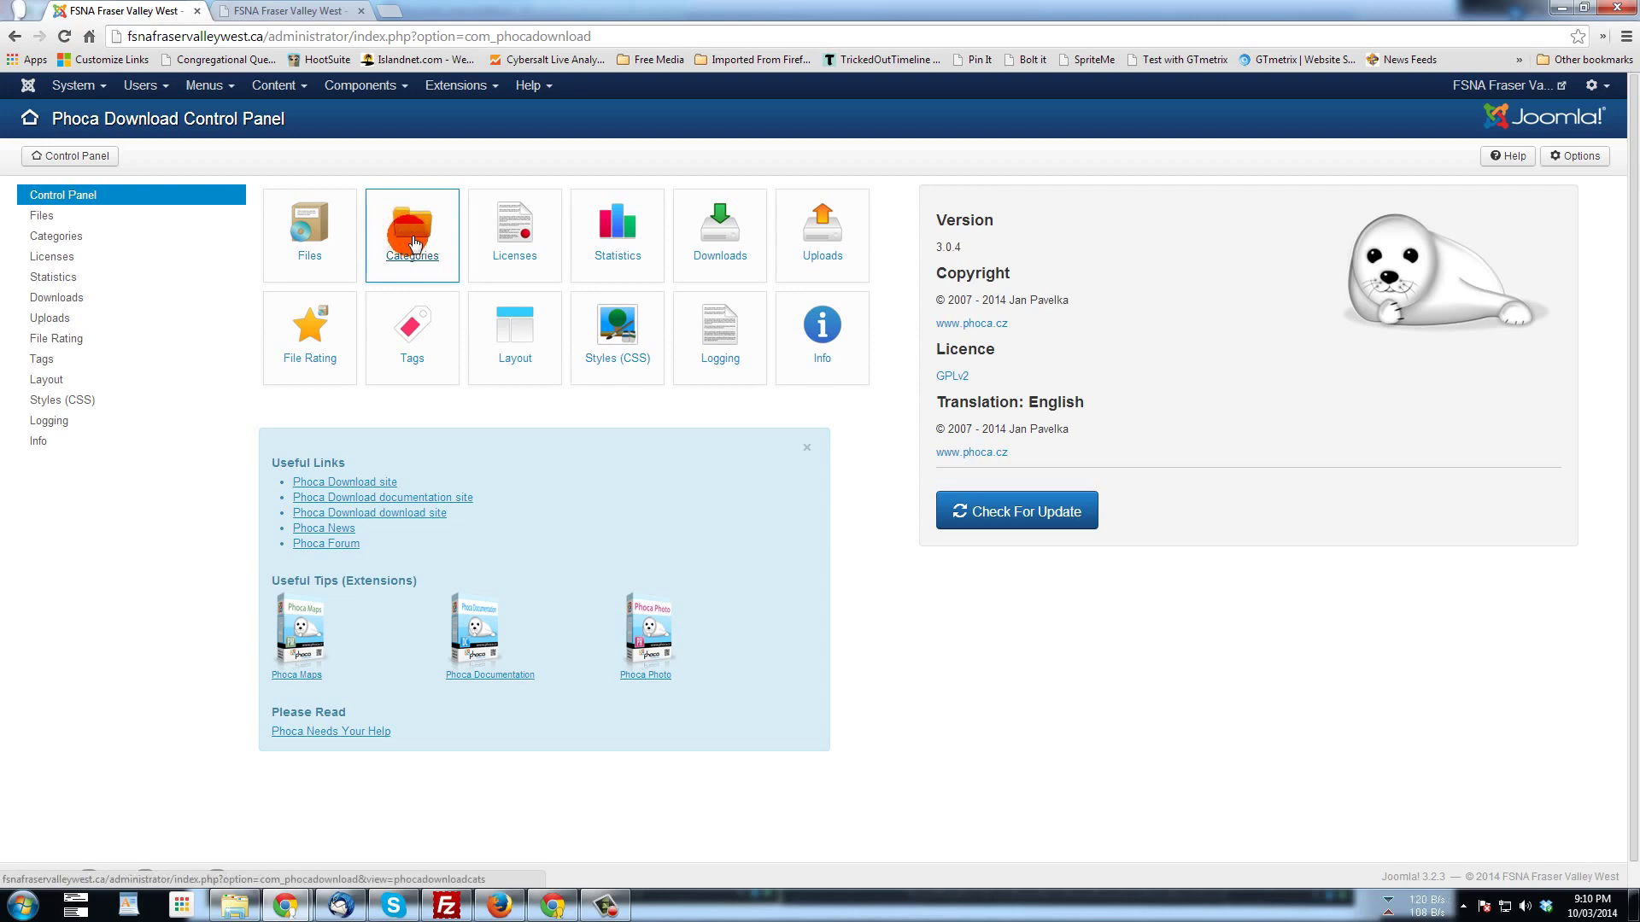
- Open the Phoca Download Categories list and compare it with the Office page's public categories
left_click(413, 245)
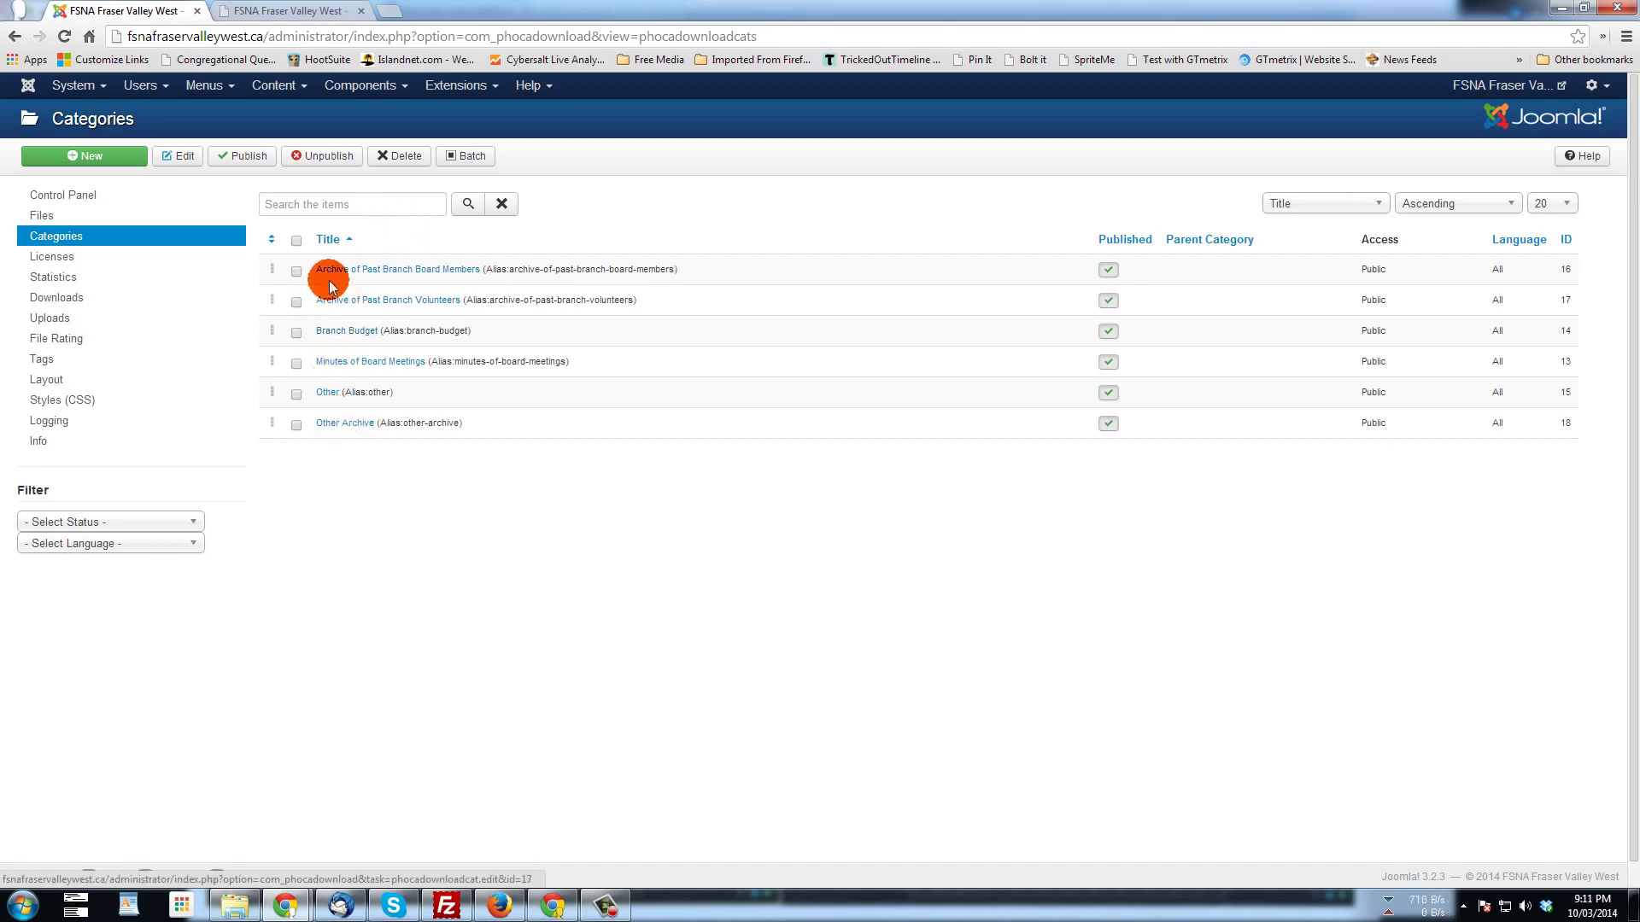
left_click(267, 11)
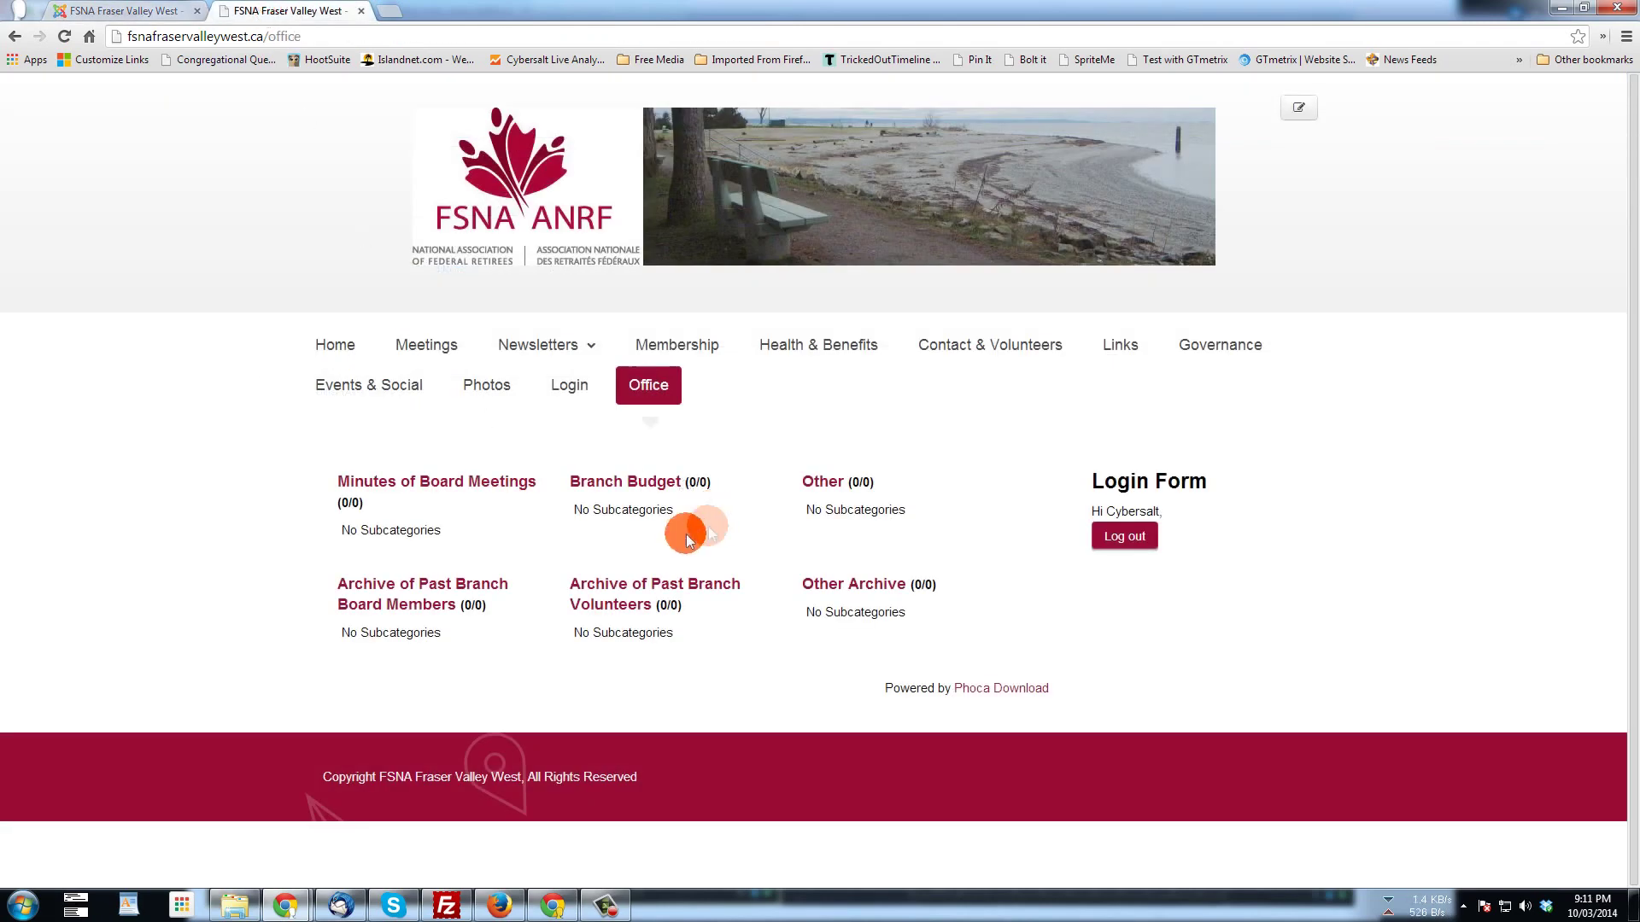
left_click(119, 13)
left_click(118, 15)
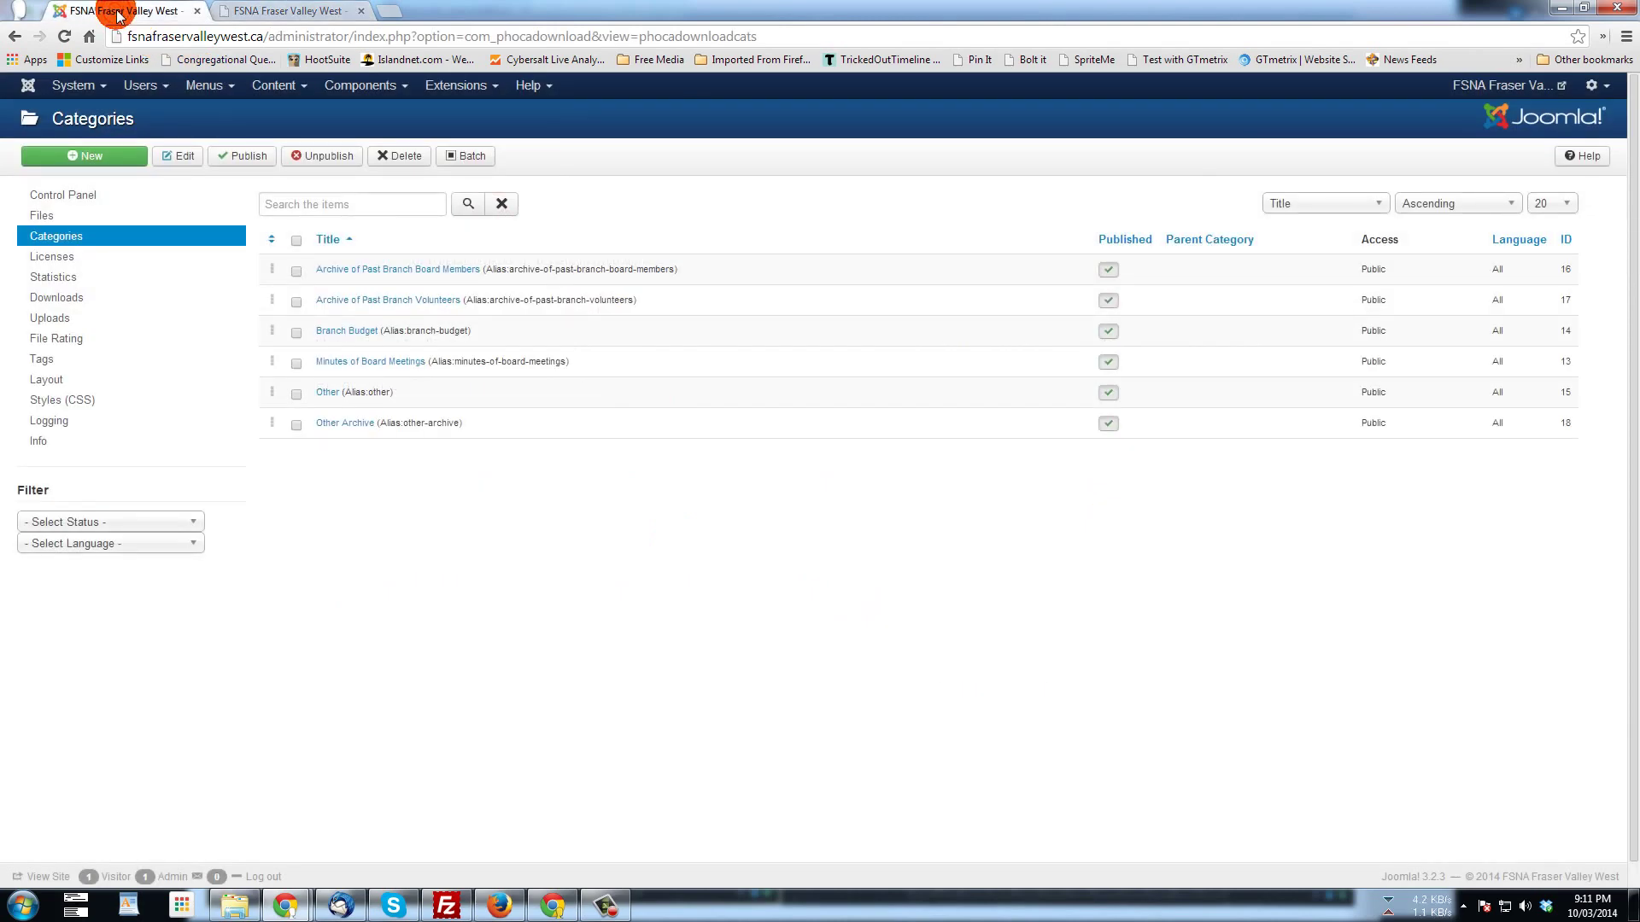
left_click(99, 159)
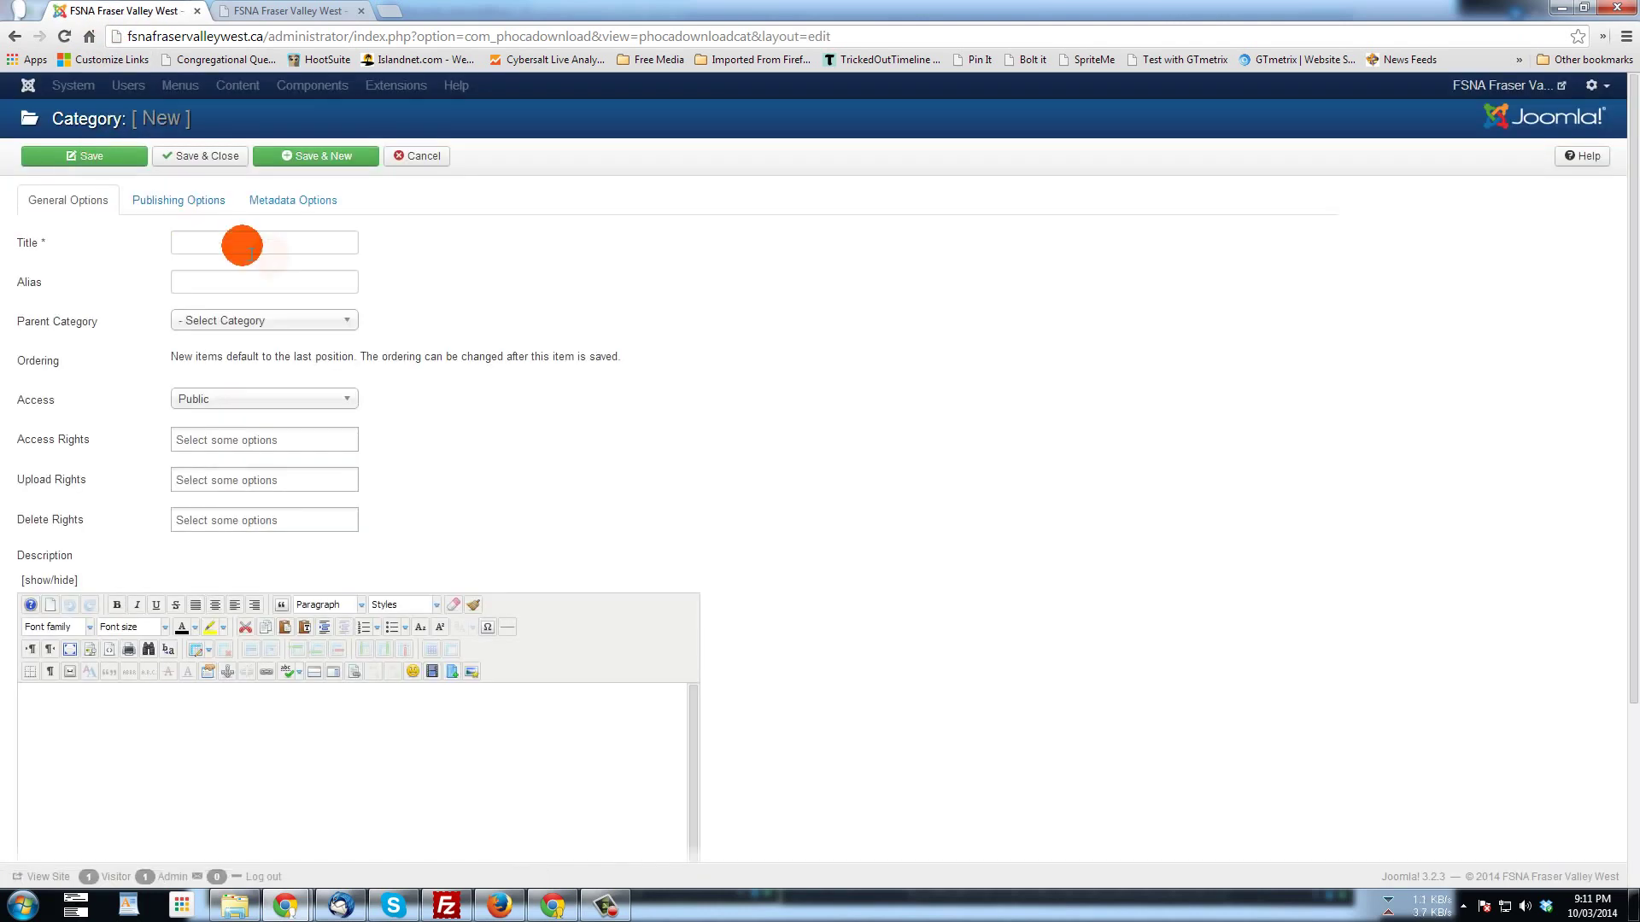
left_click(282, 243)
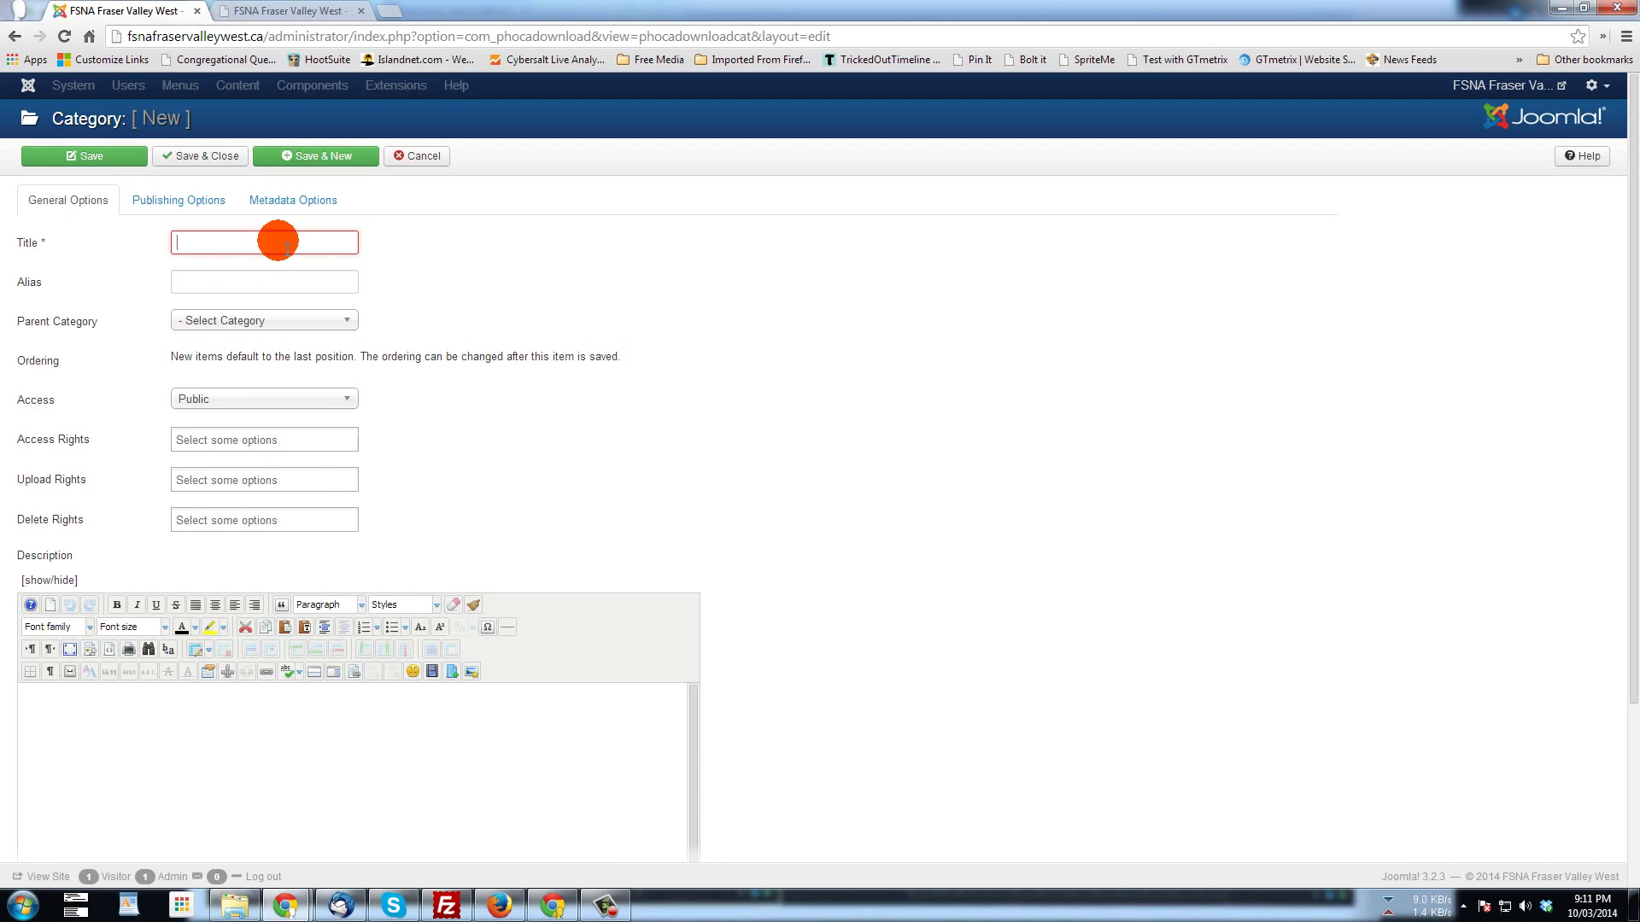
type("Song Lyrics")
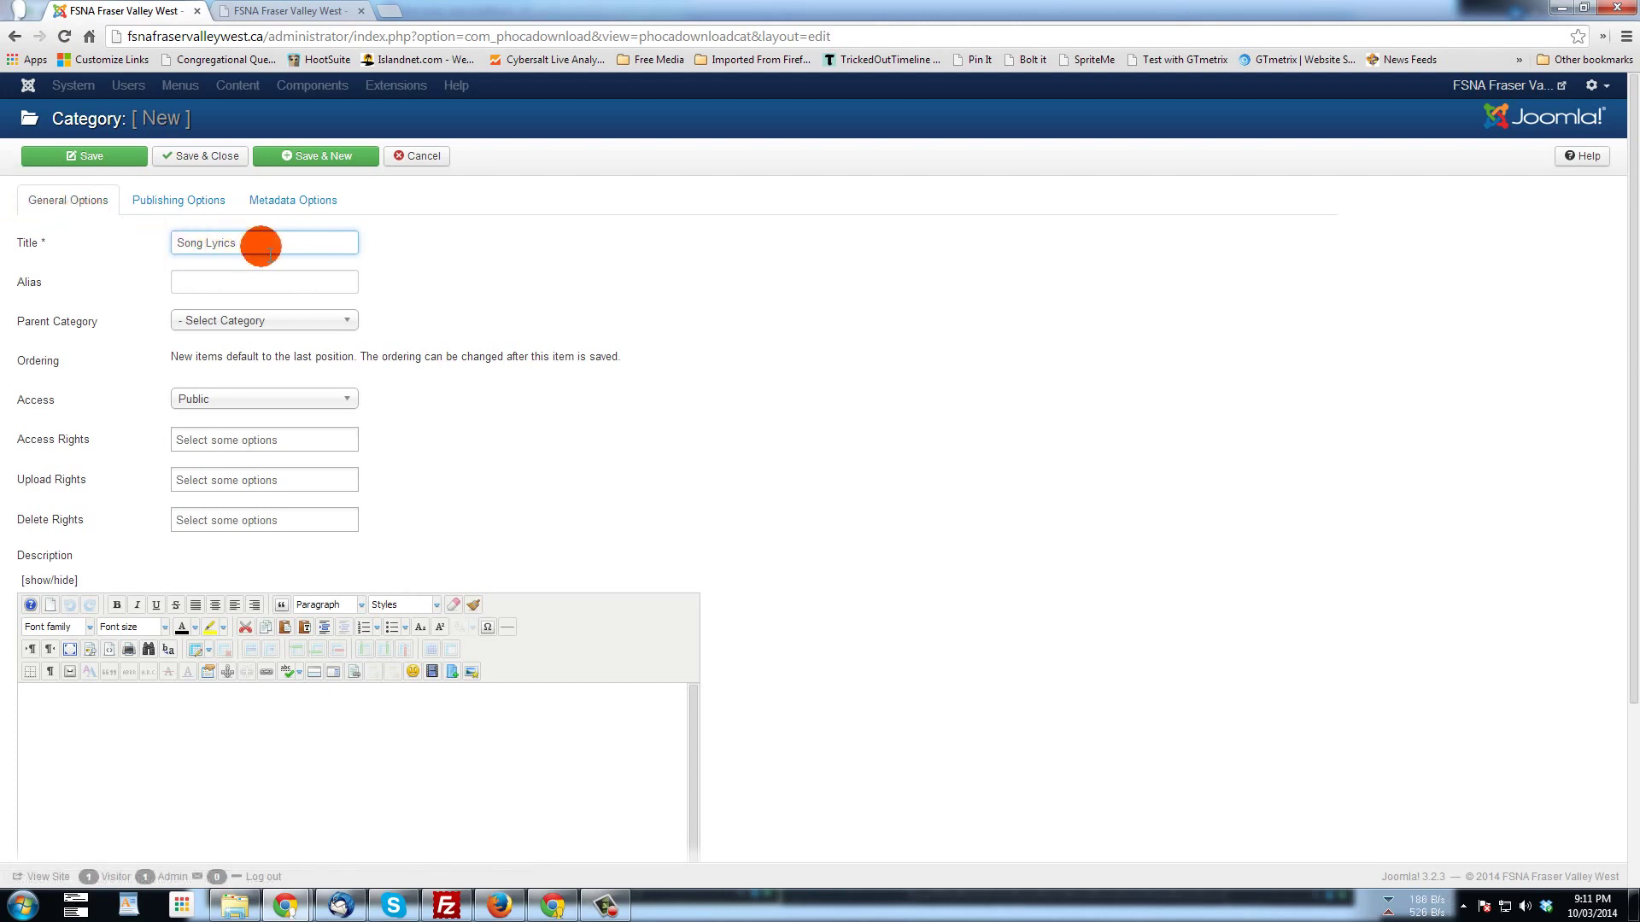
left_click(229, 323)
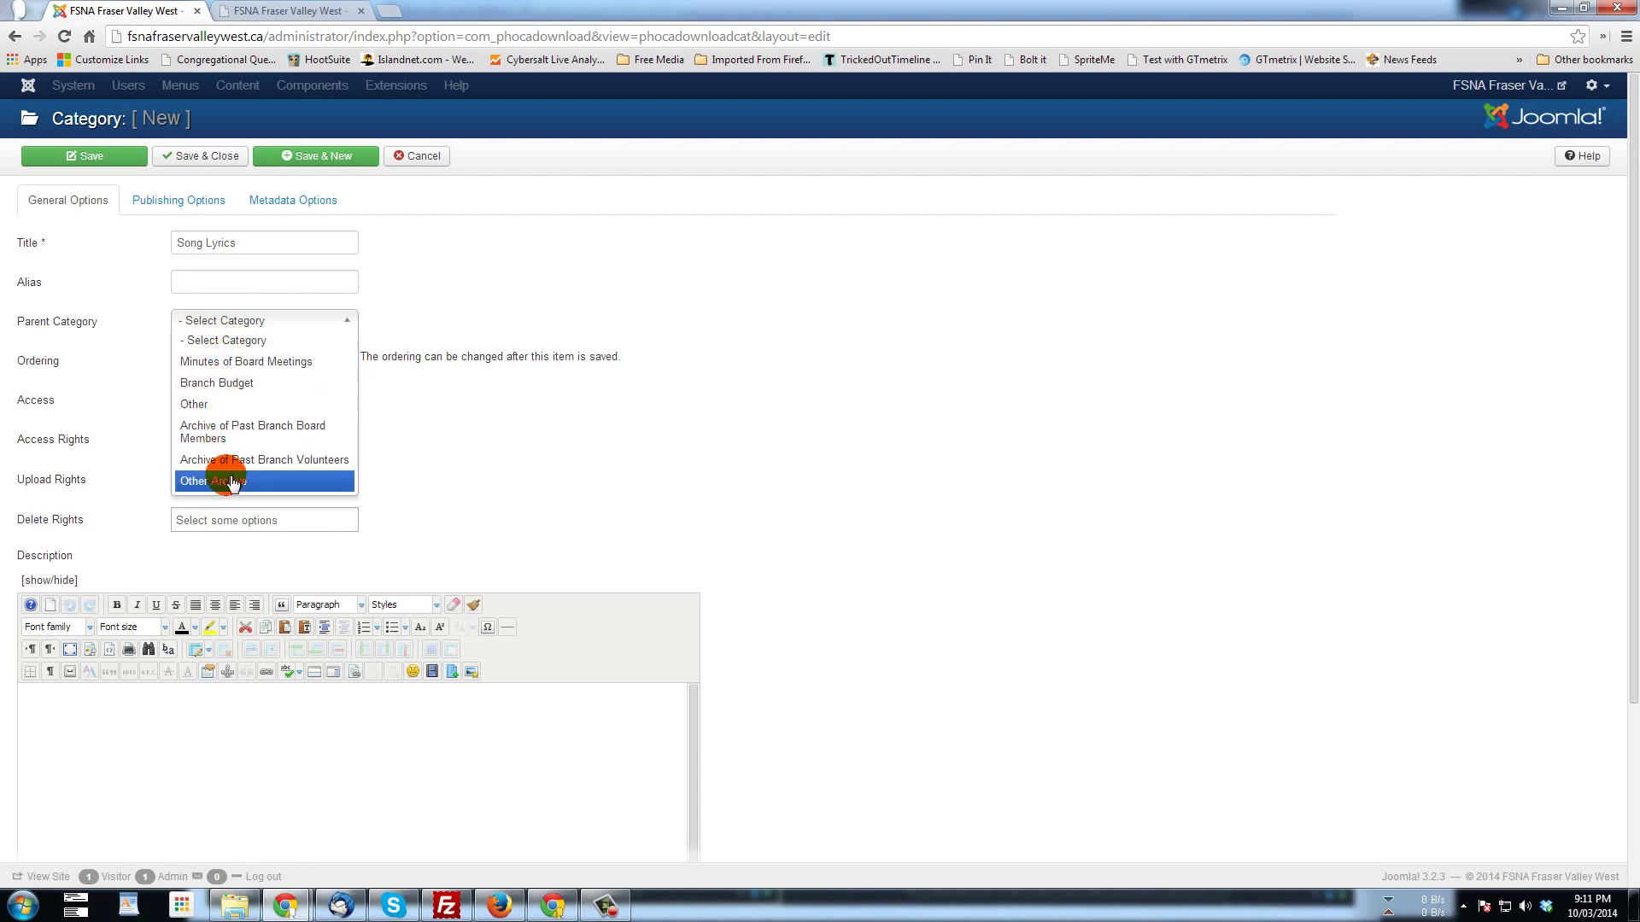
left_click(253, 285)
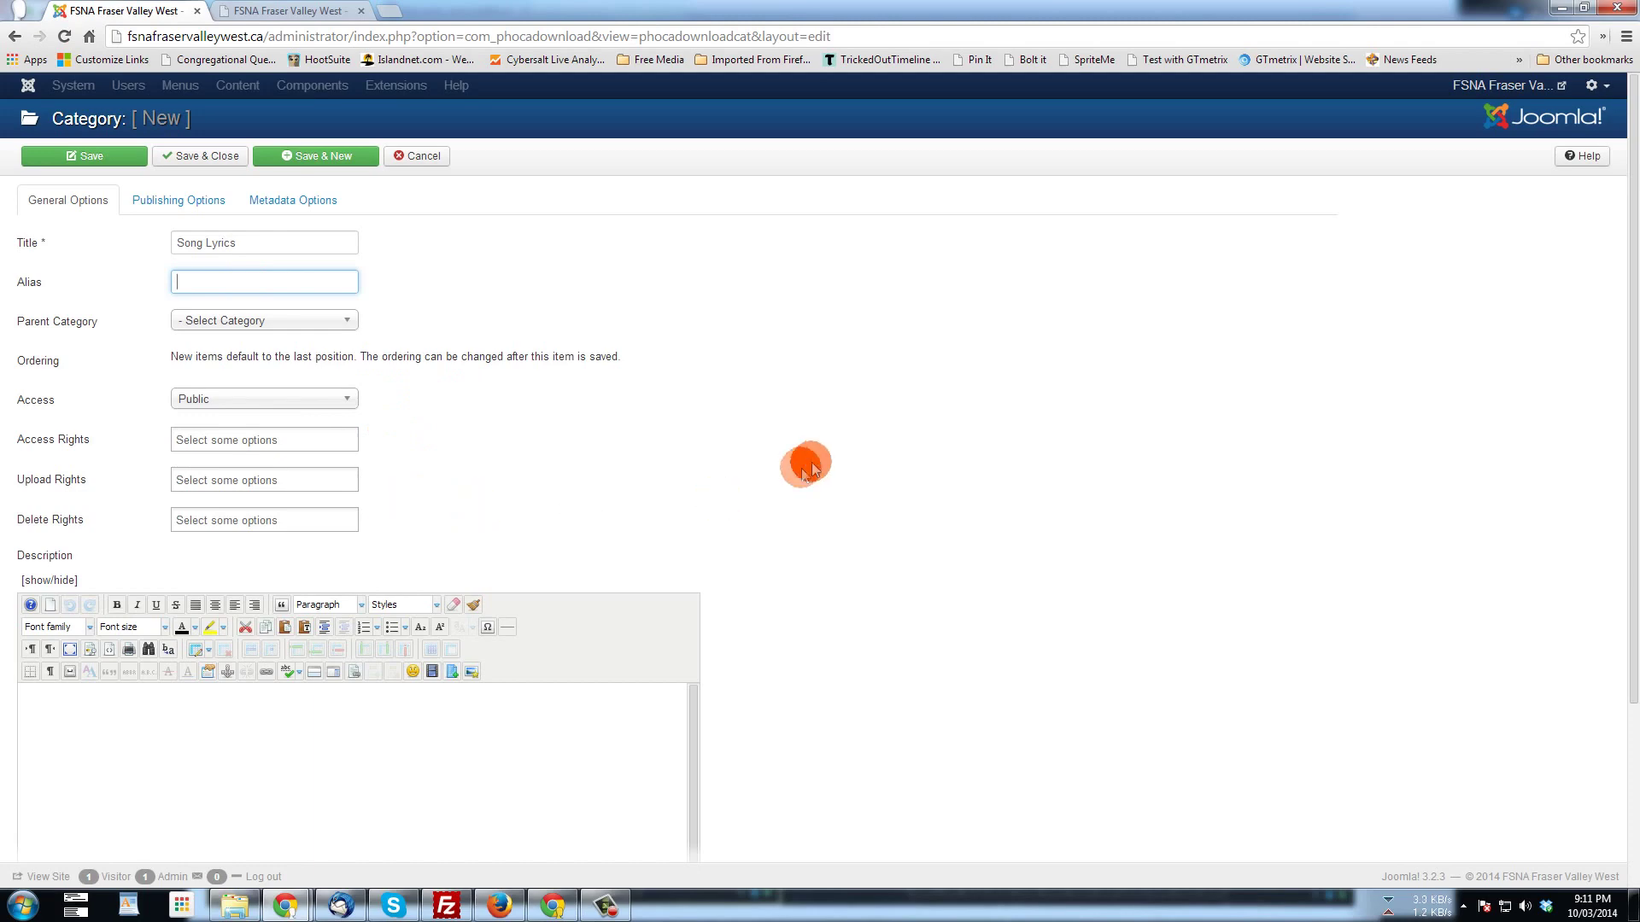
scroll(815, 444, "down", 3)
left_click(118, 507)
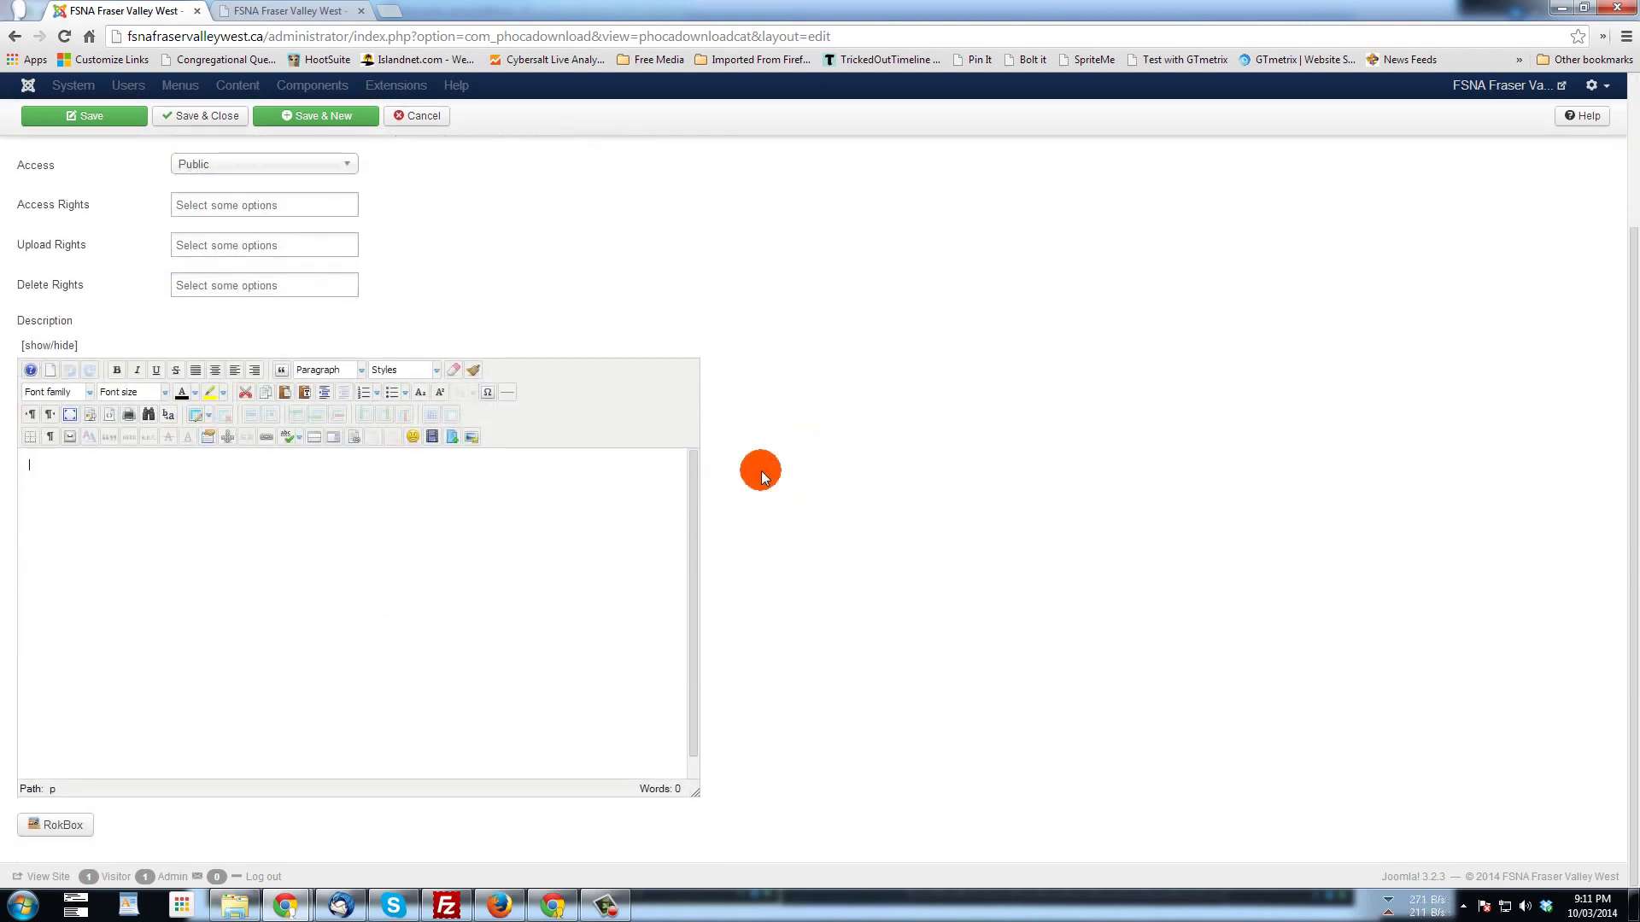
scroll(832, 457, "up", 3)
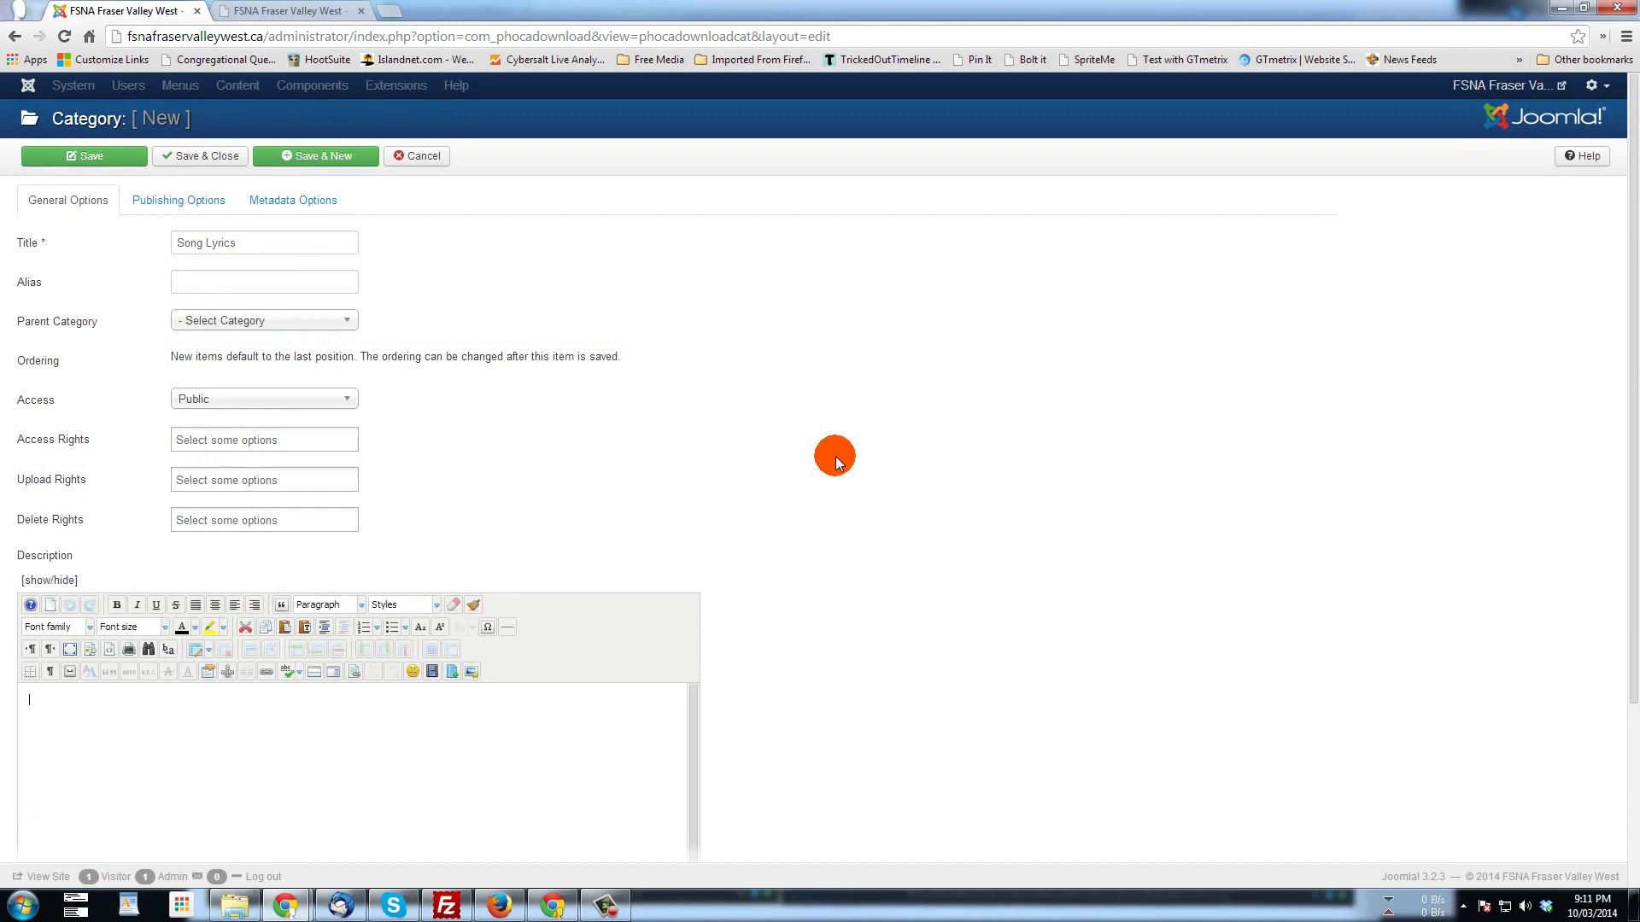
left_click(419, 163)
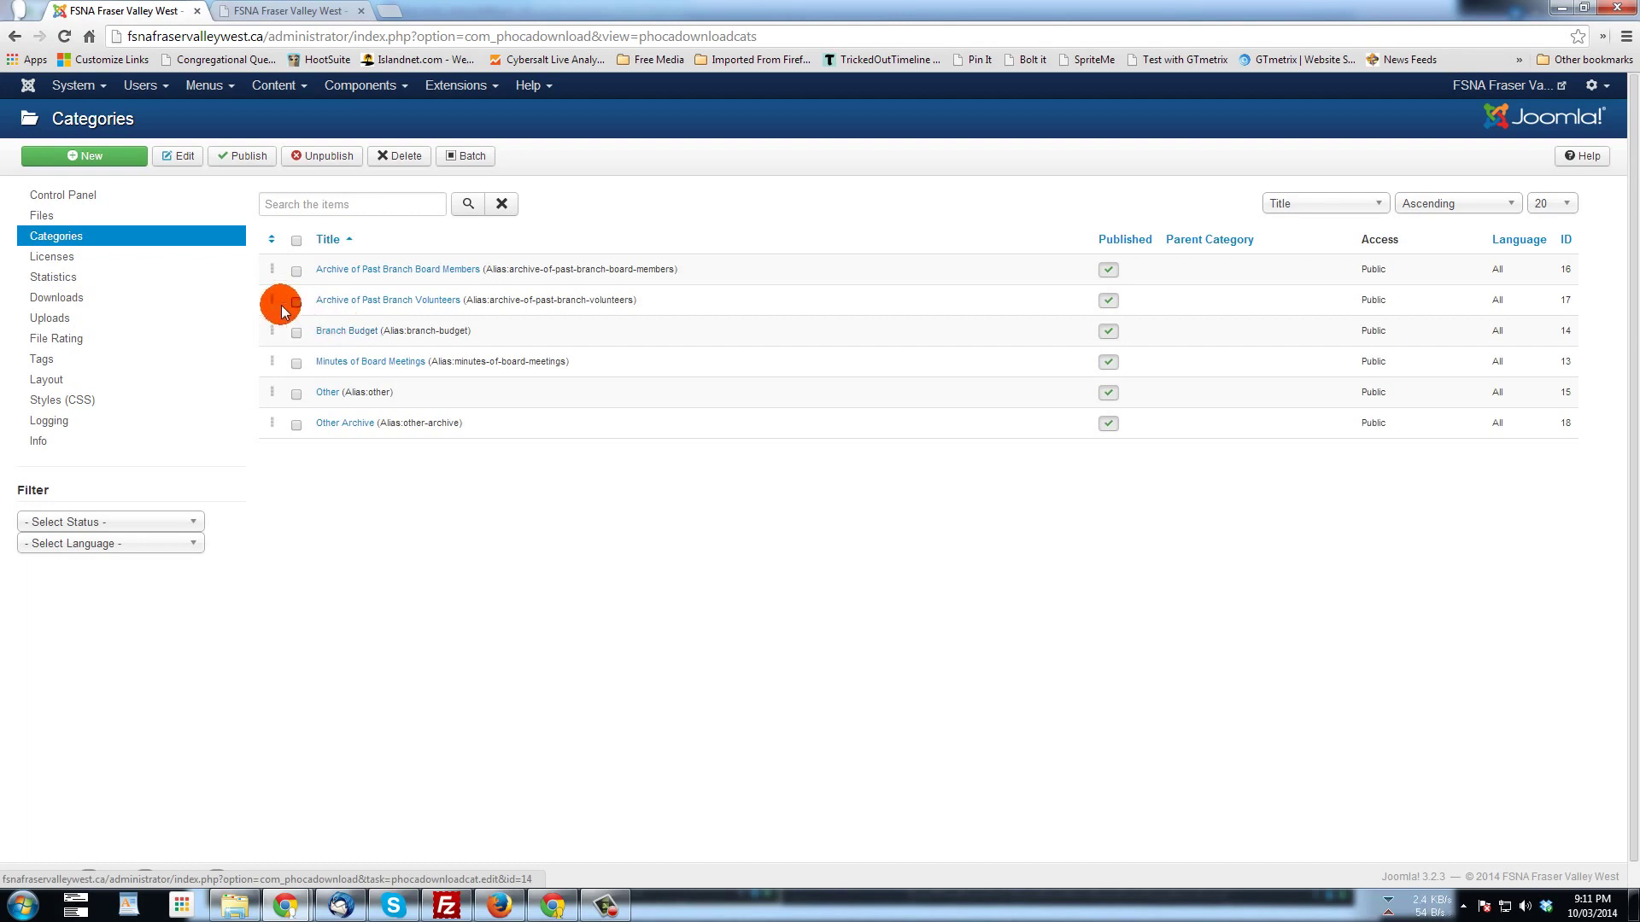
- Open the empty Phoca Download Files list and start a new download file entry
left_click(39, 218)
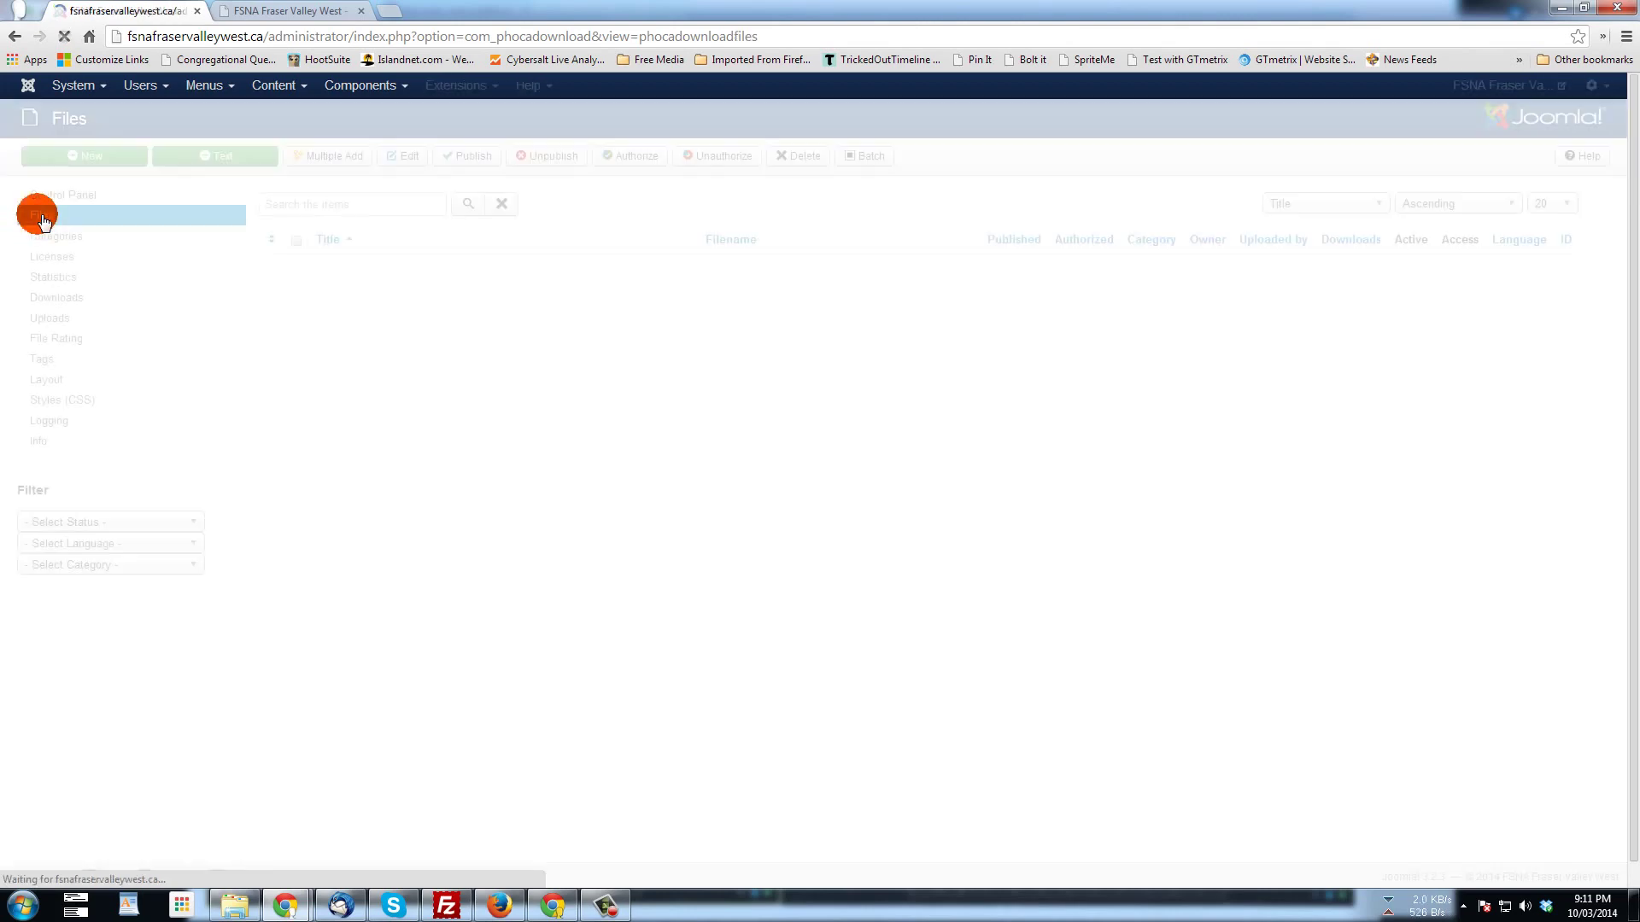
left_click(97, 225)
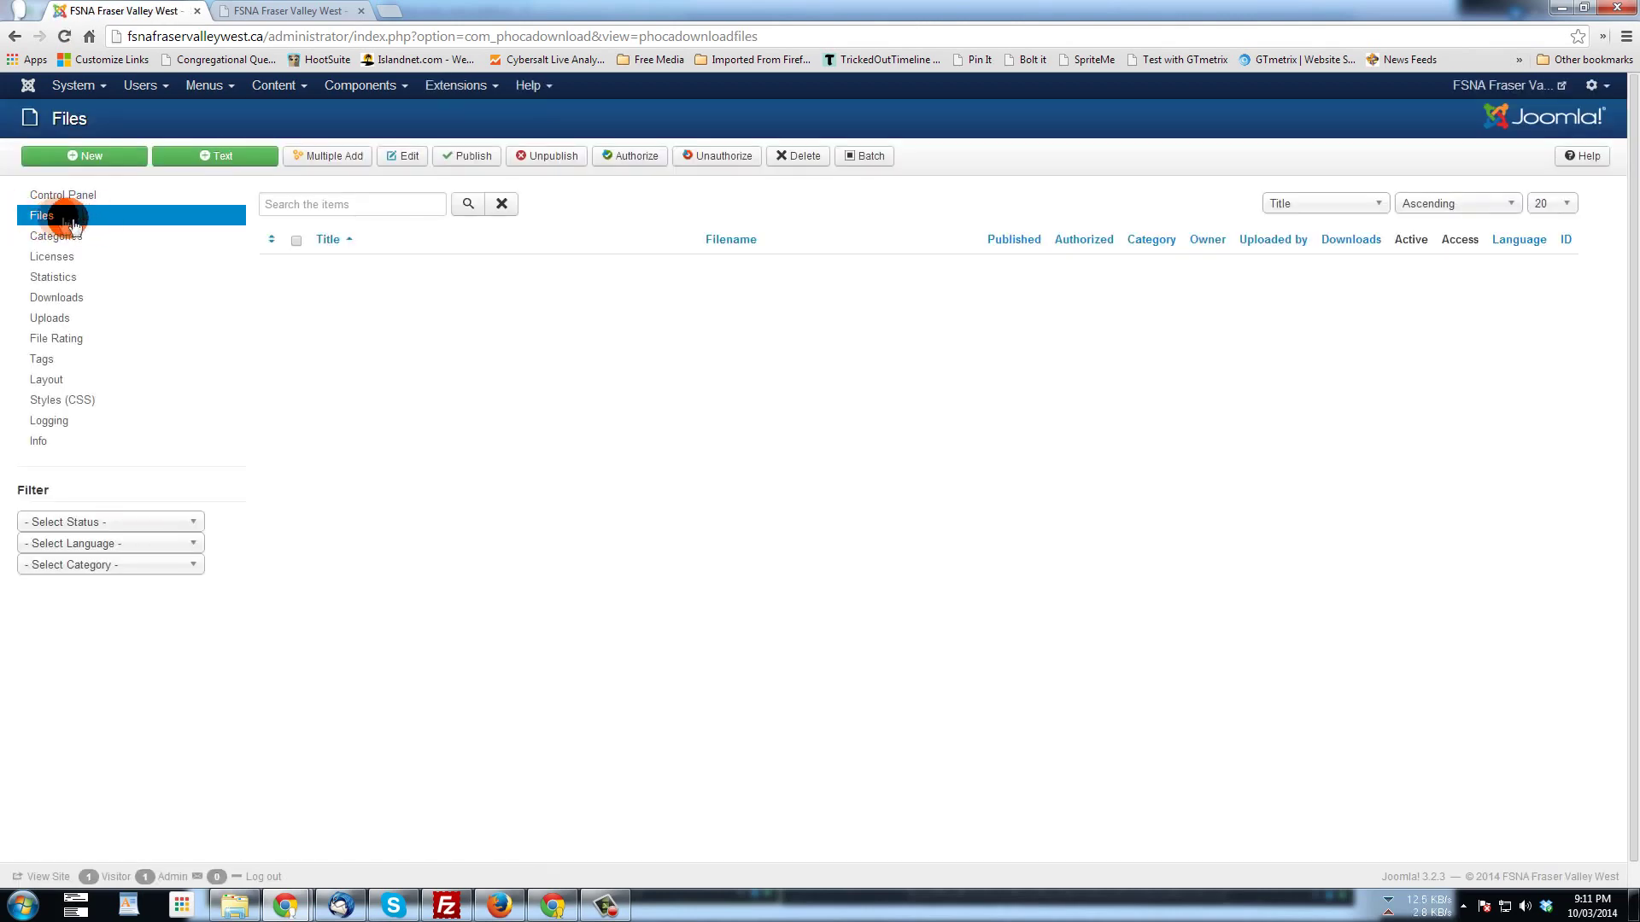
left_click(39, 197)
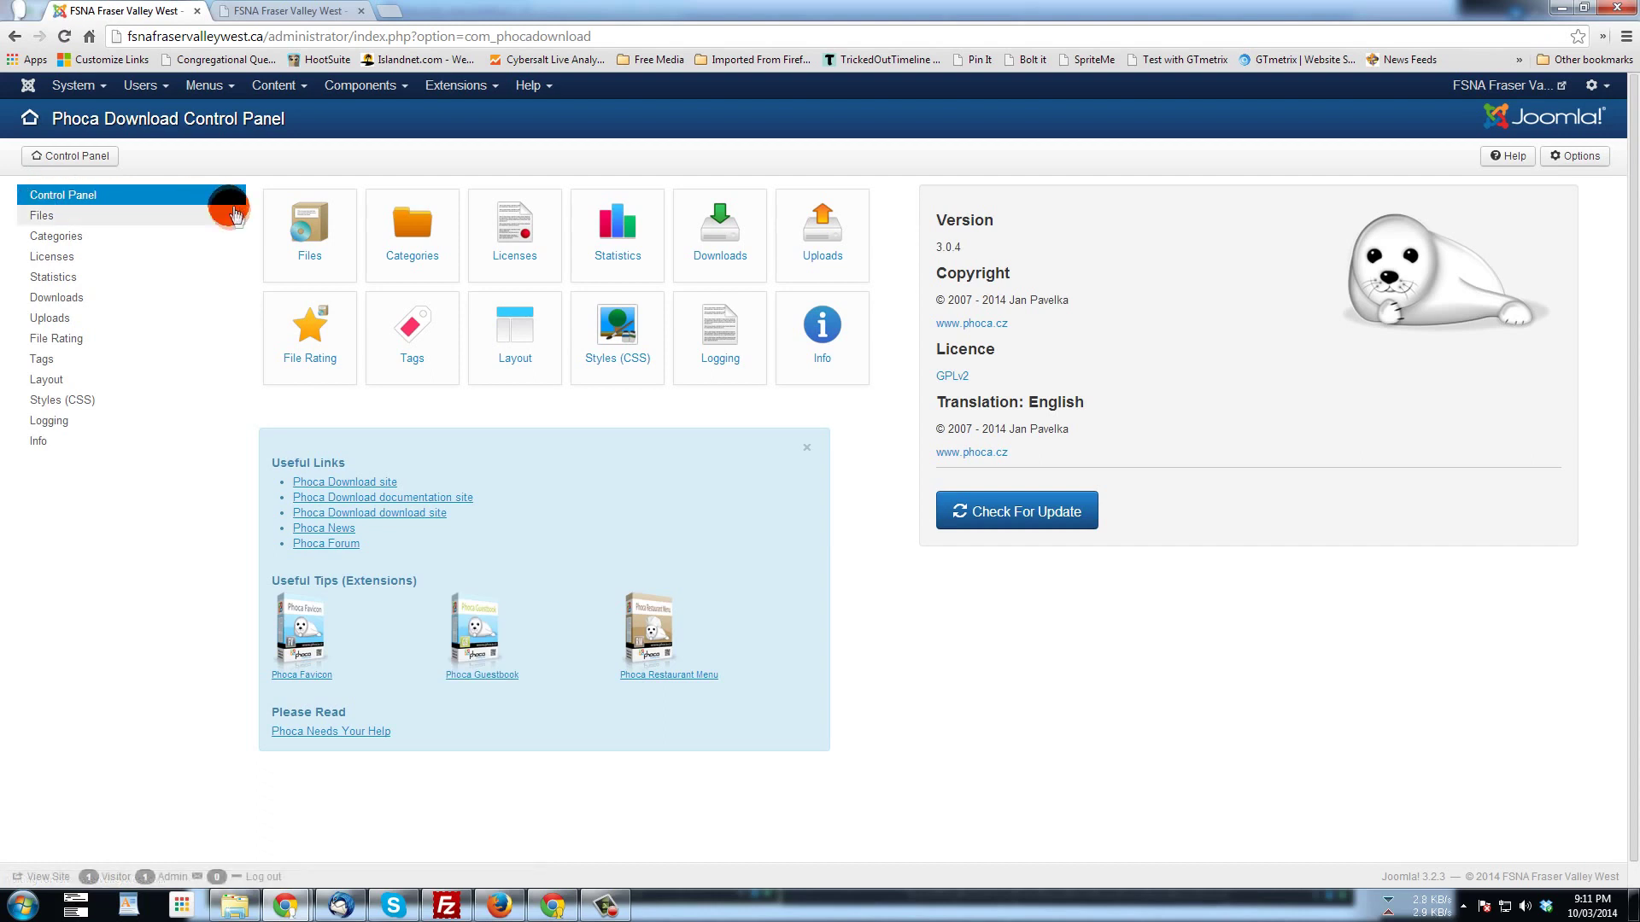
left_click(316, 235)
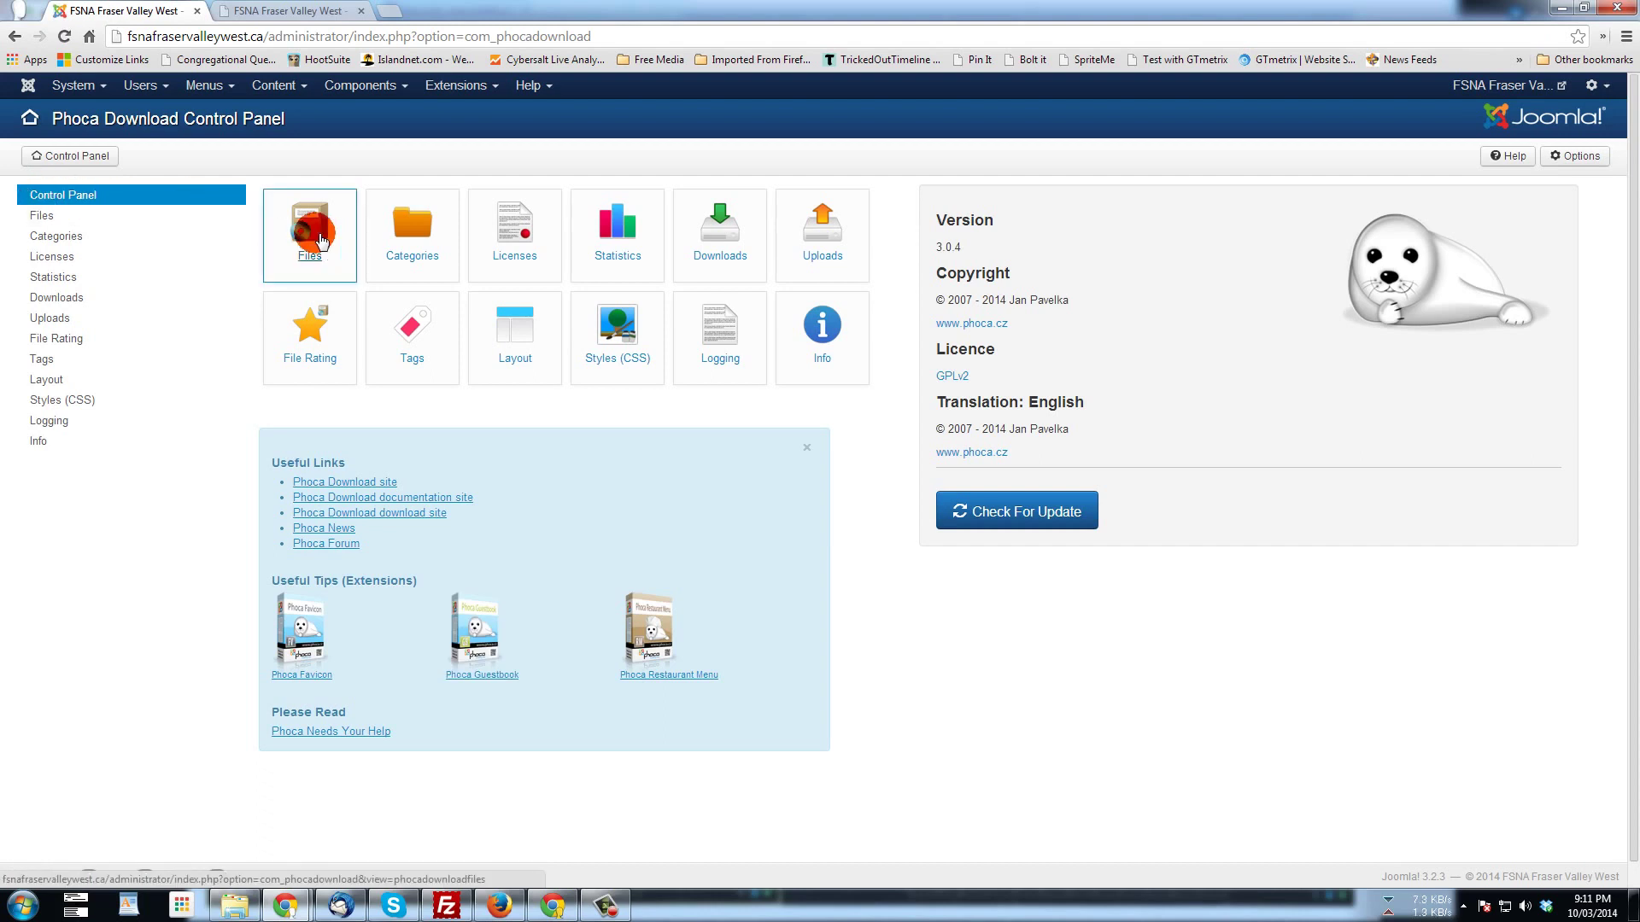
left_click(321, 240)
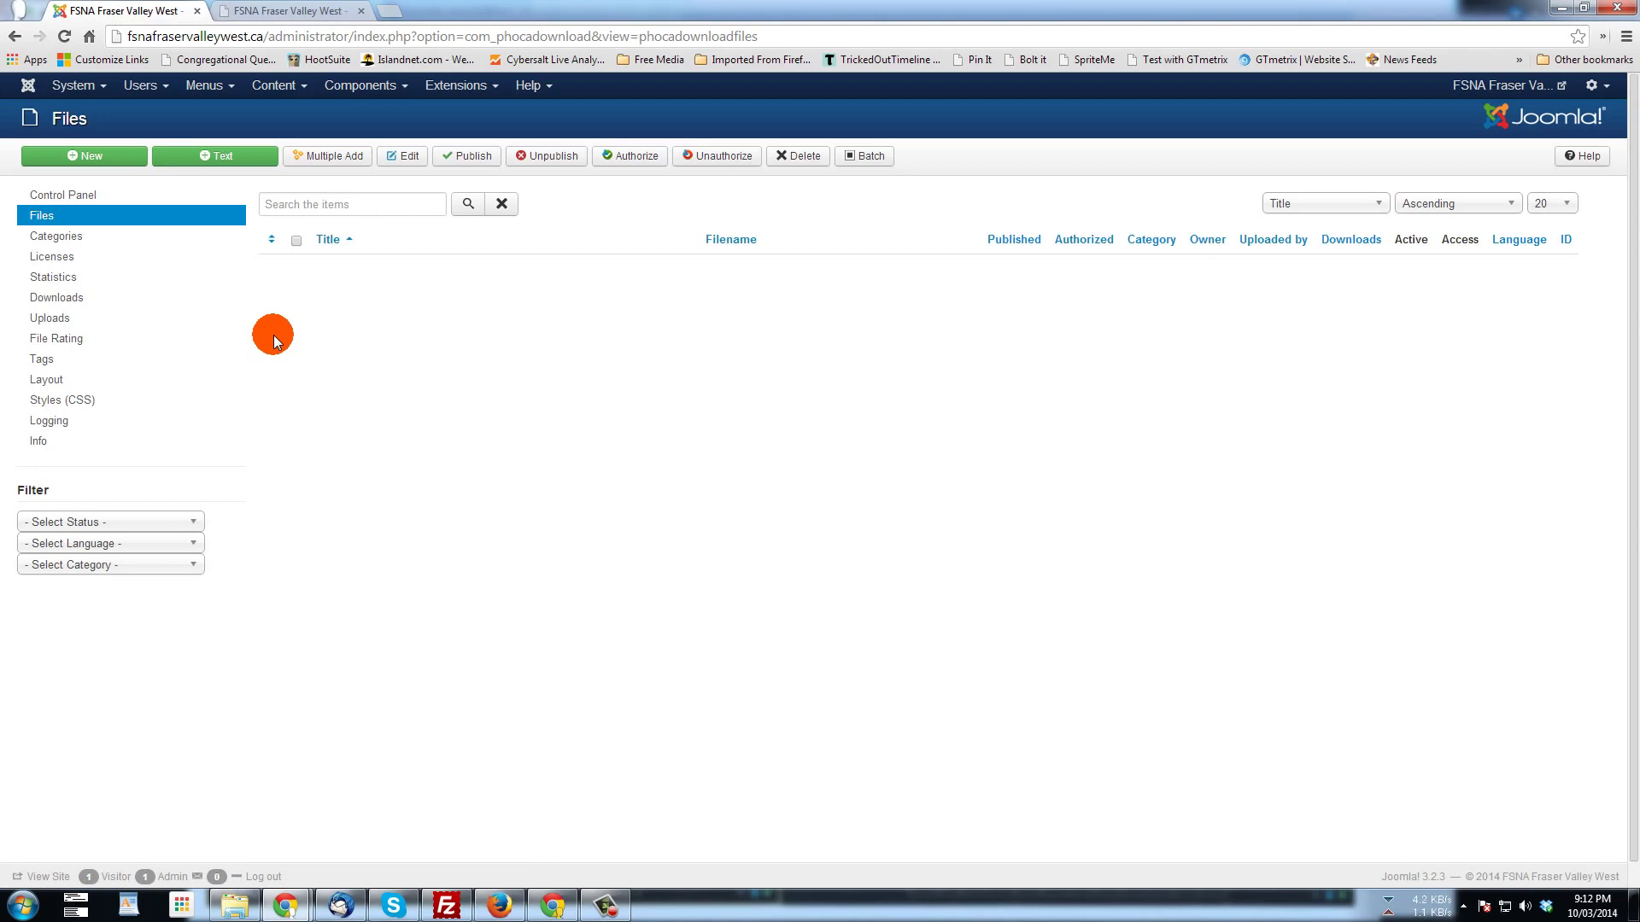
left_click(94, 159)
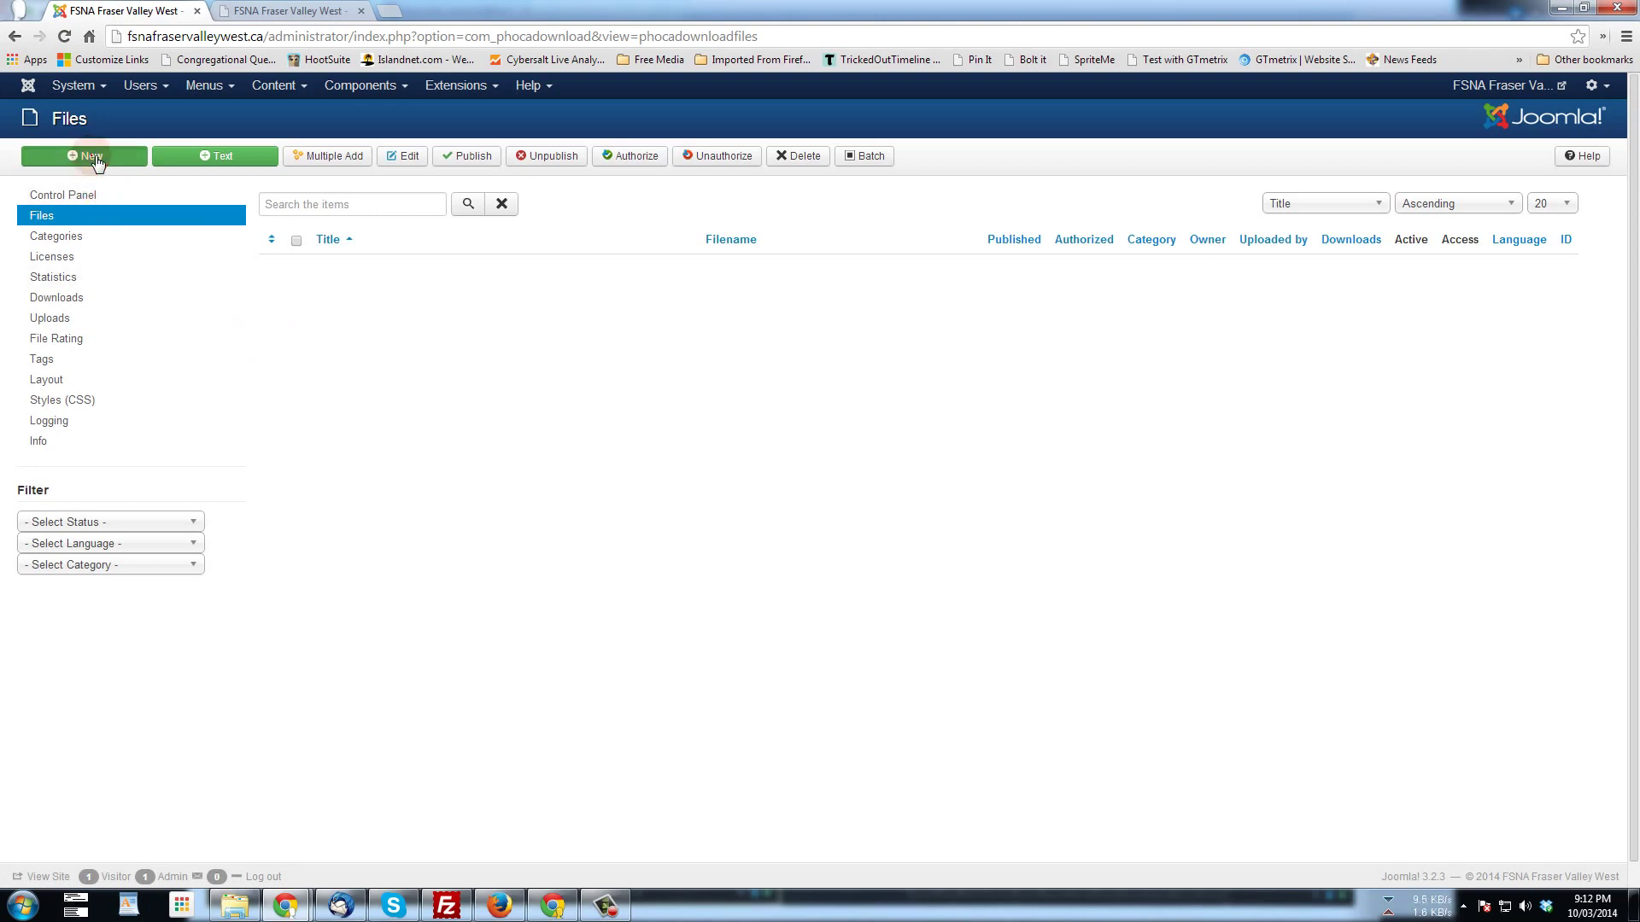
left_click(96, 159)
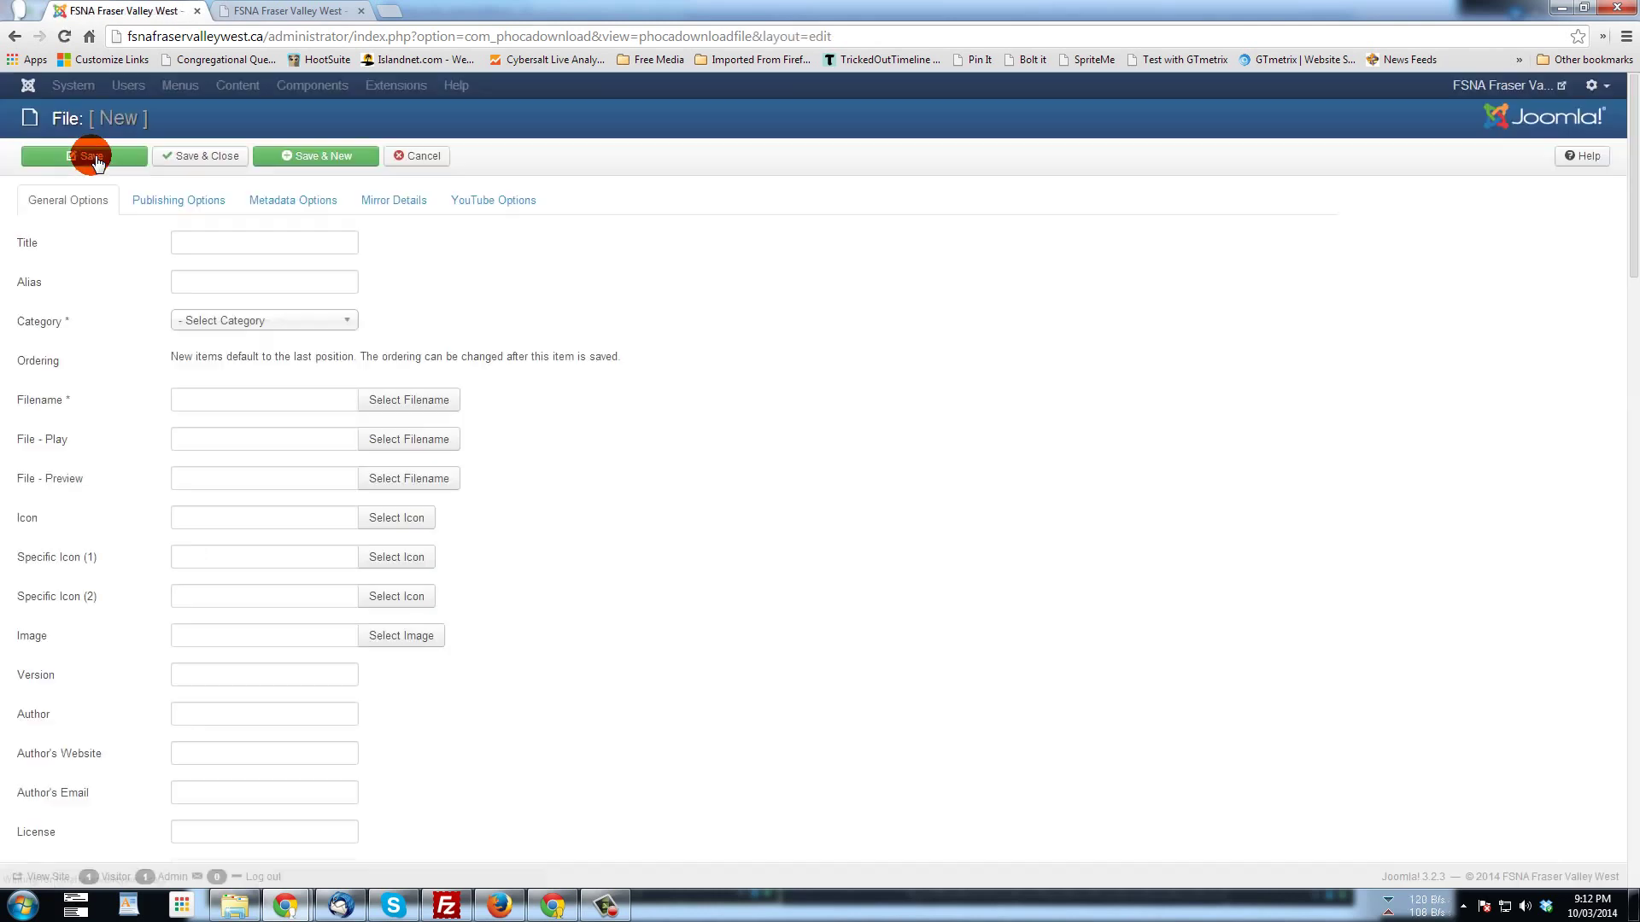
- Title the new file 'Sample Word Document', set its category to Other, and browse for a filename
left_click(306, 246)
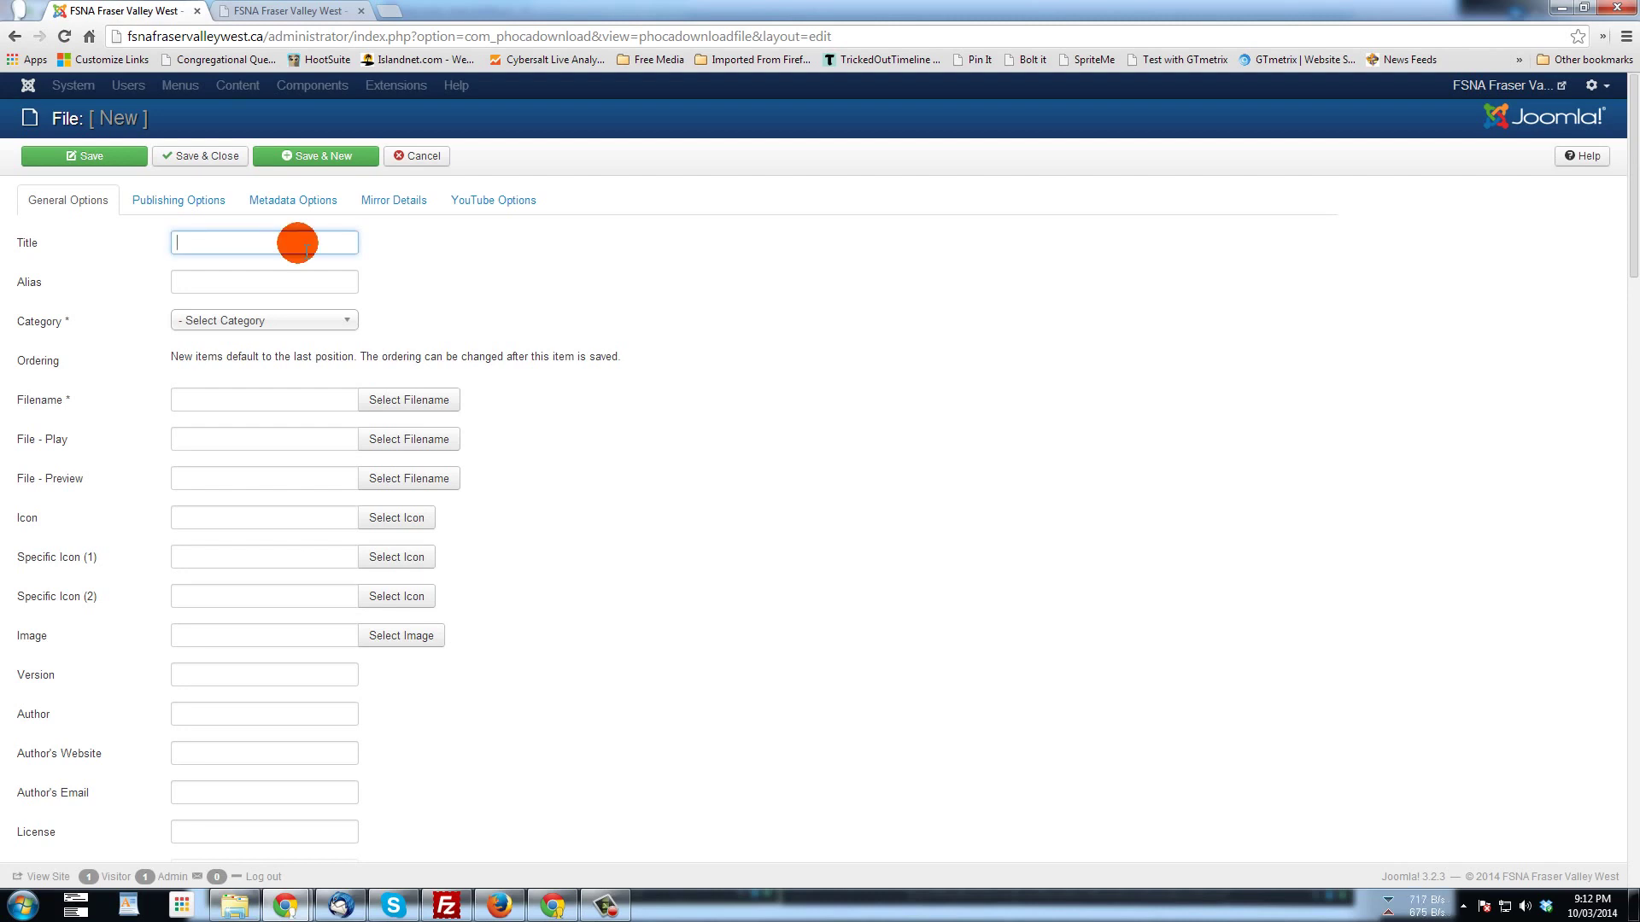
type("Sample Word Document")
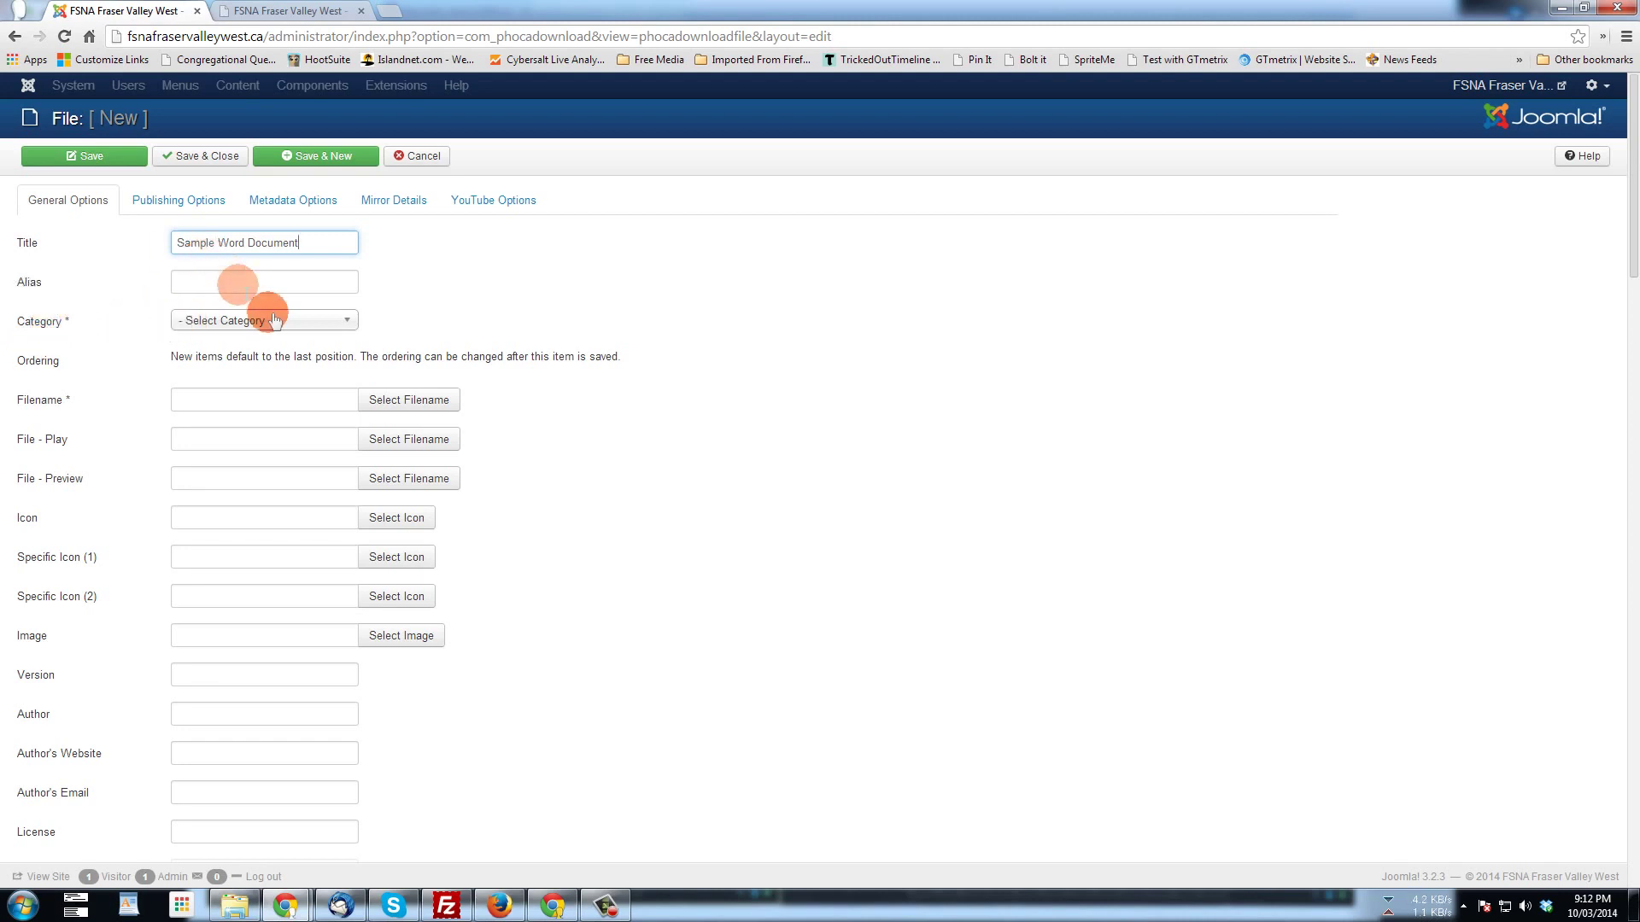
left_click(299, 322)
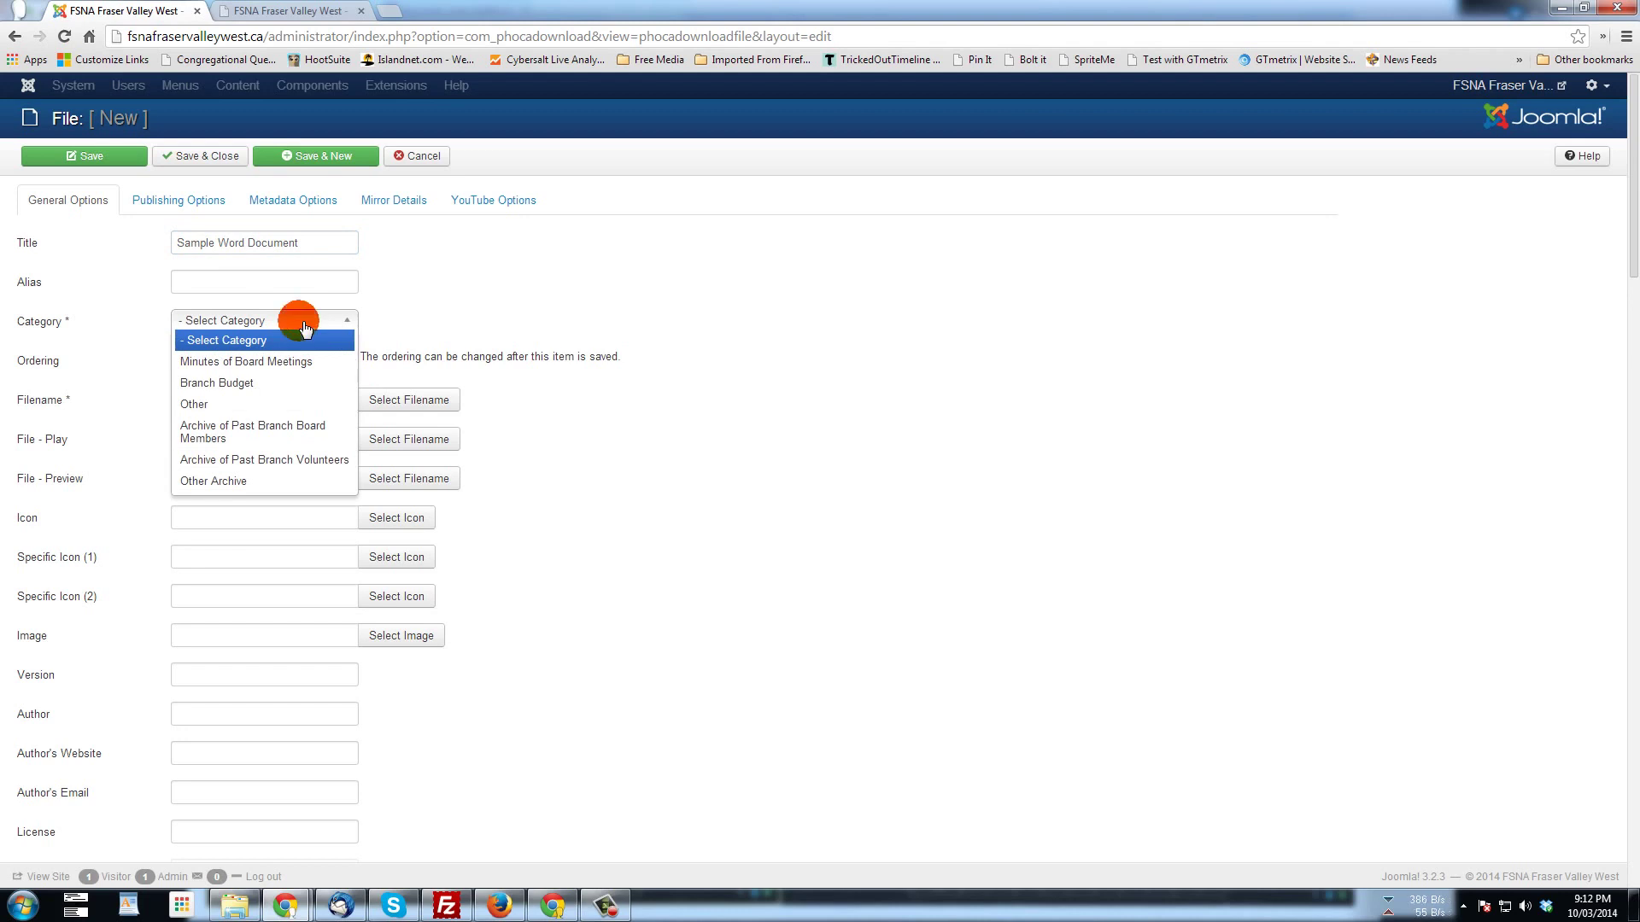
left_click(196, 407)
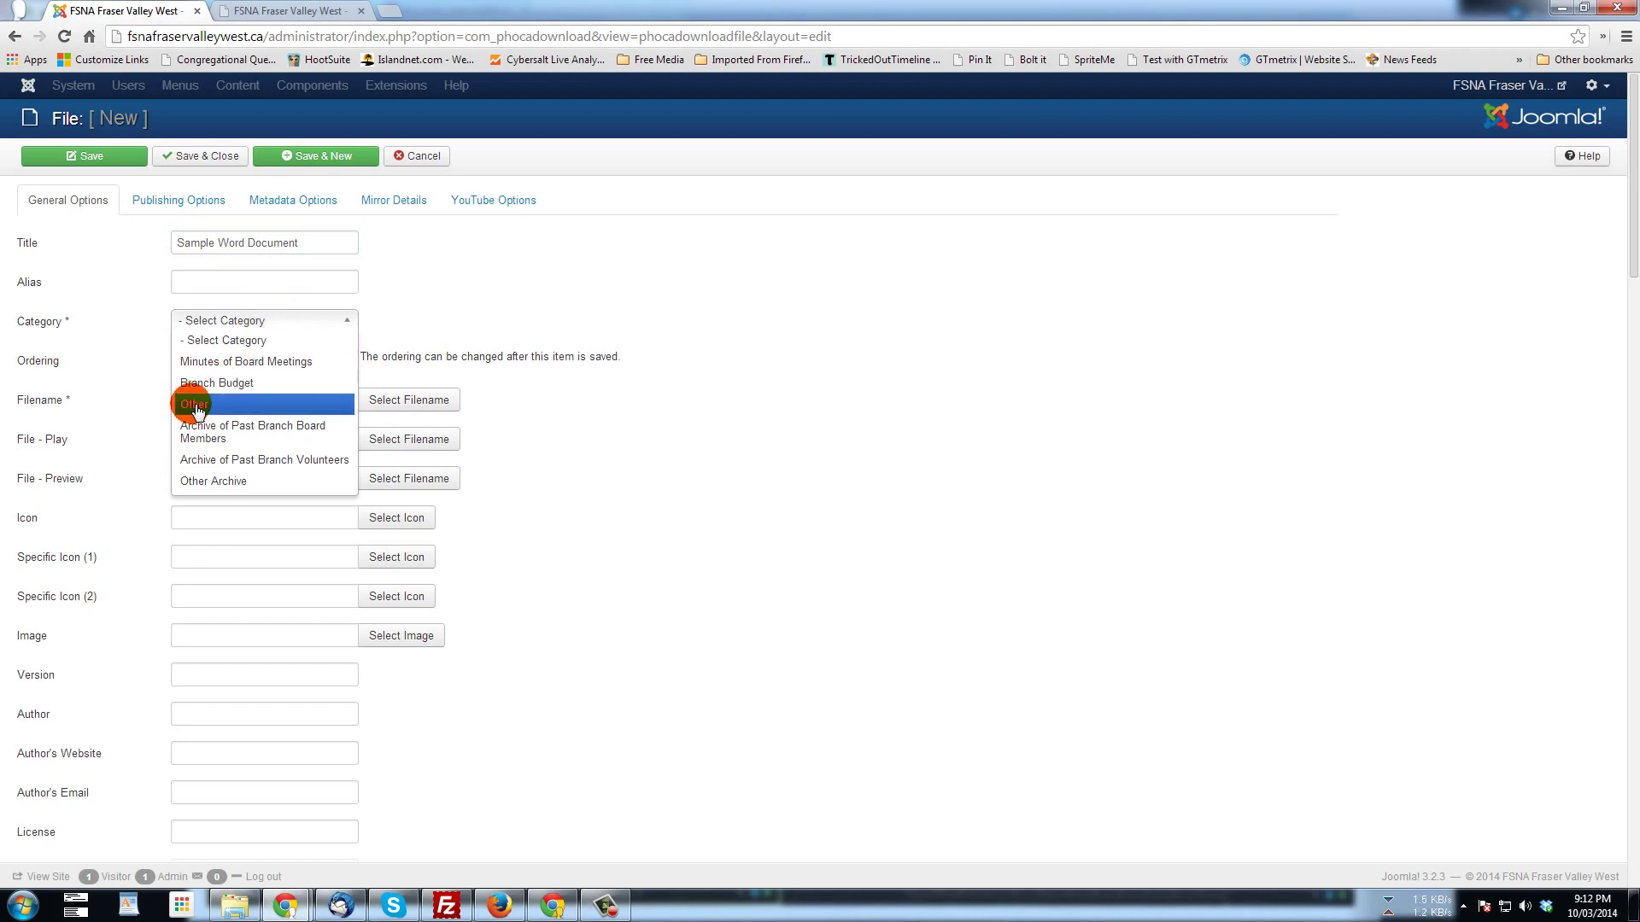
left_click(196, 407)
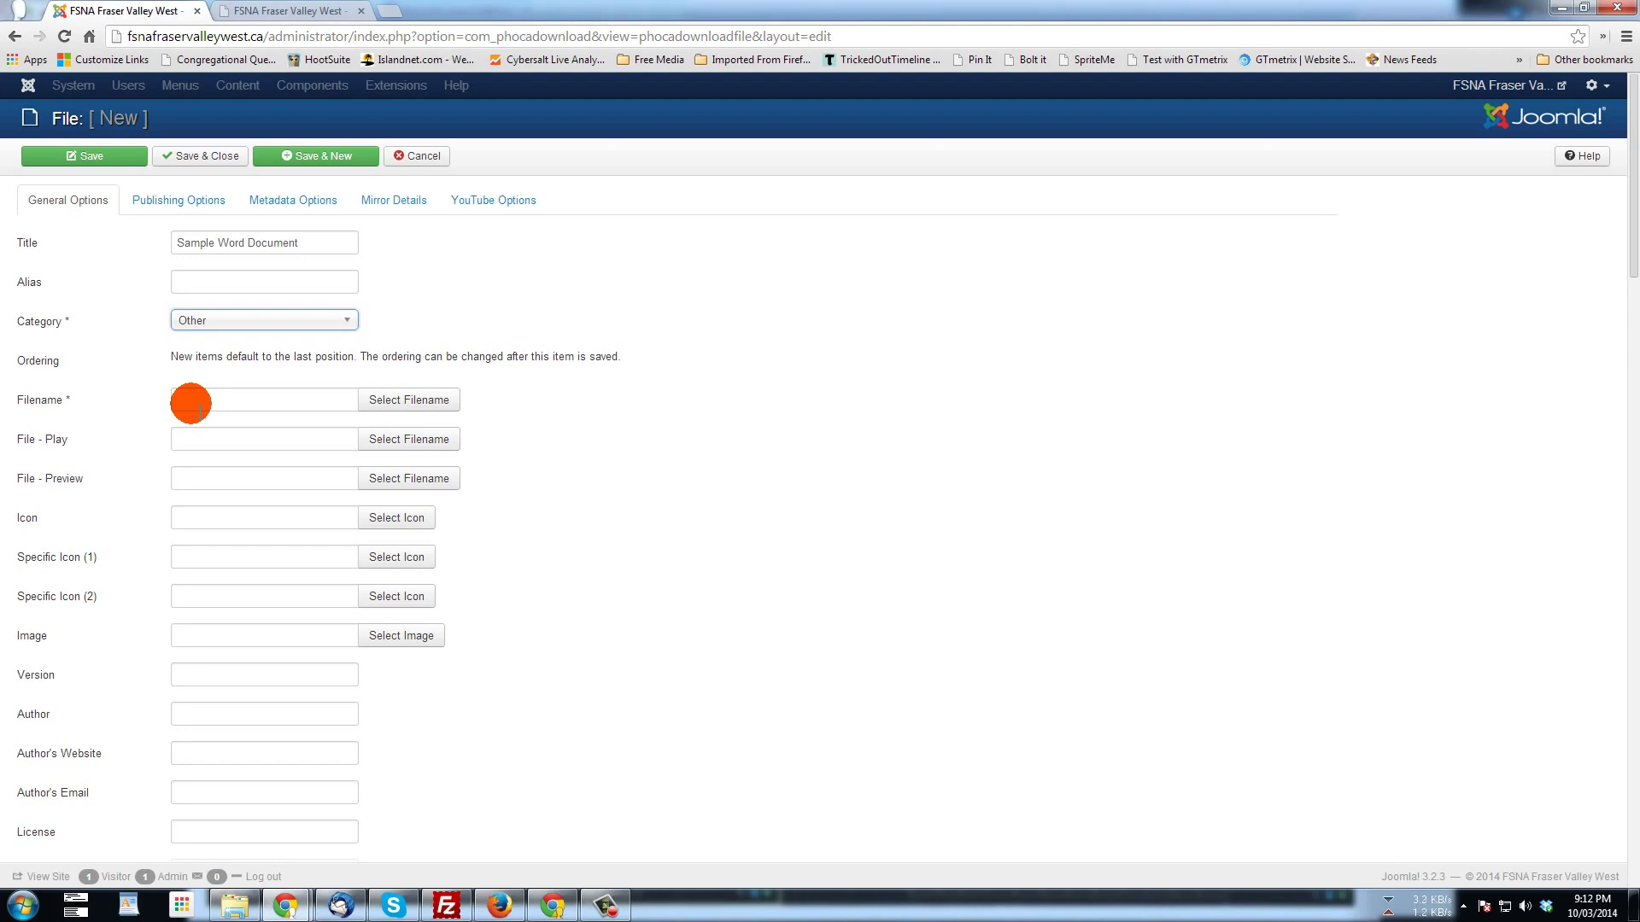
left_click(190, 403)
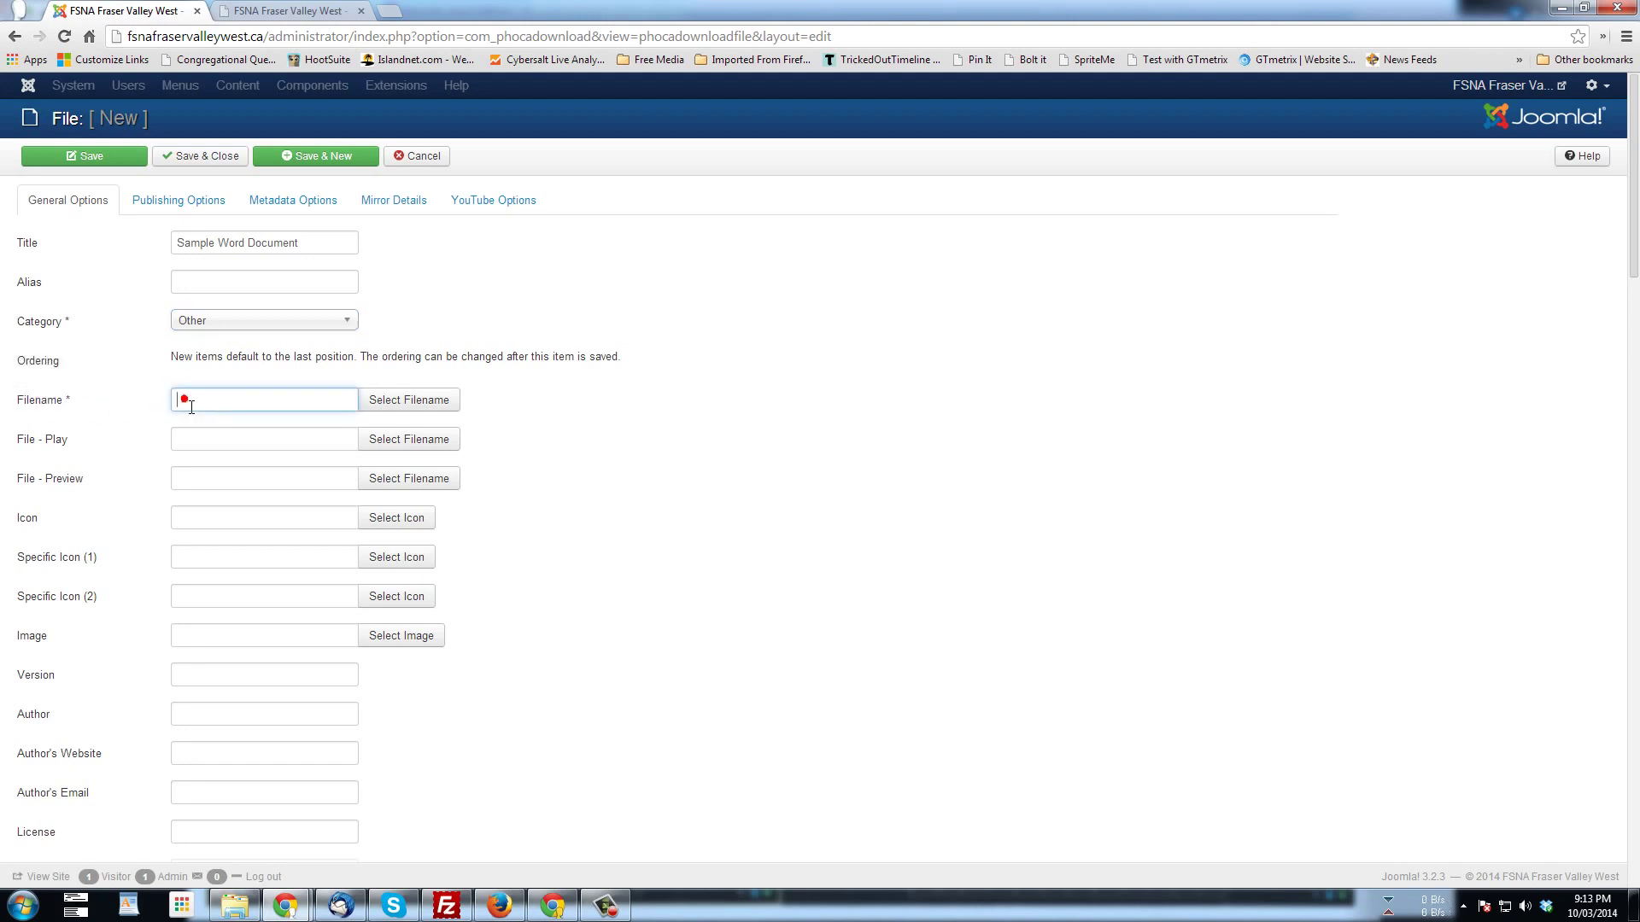
left_click(404, 404)
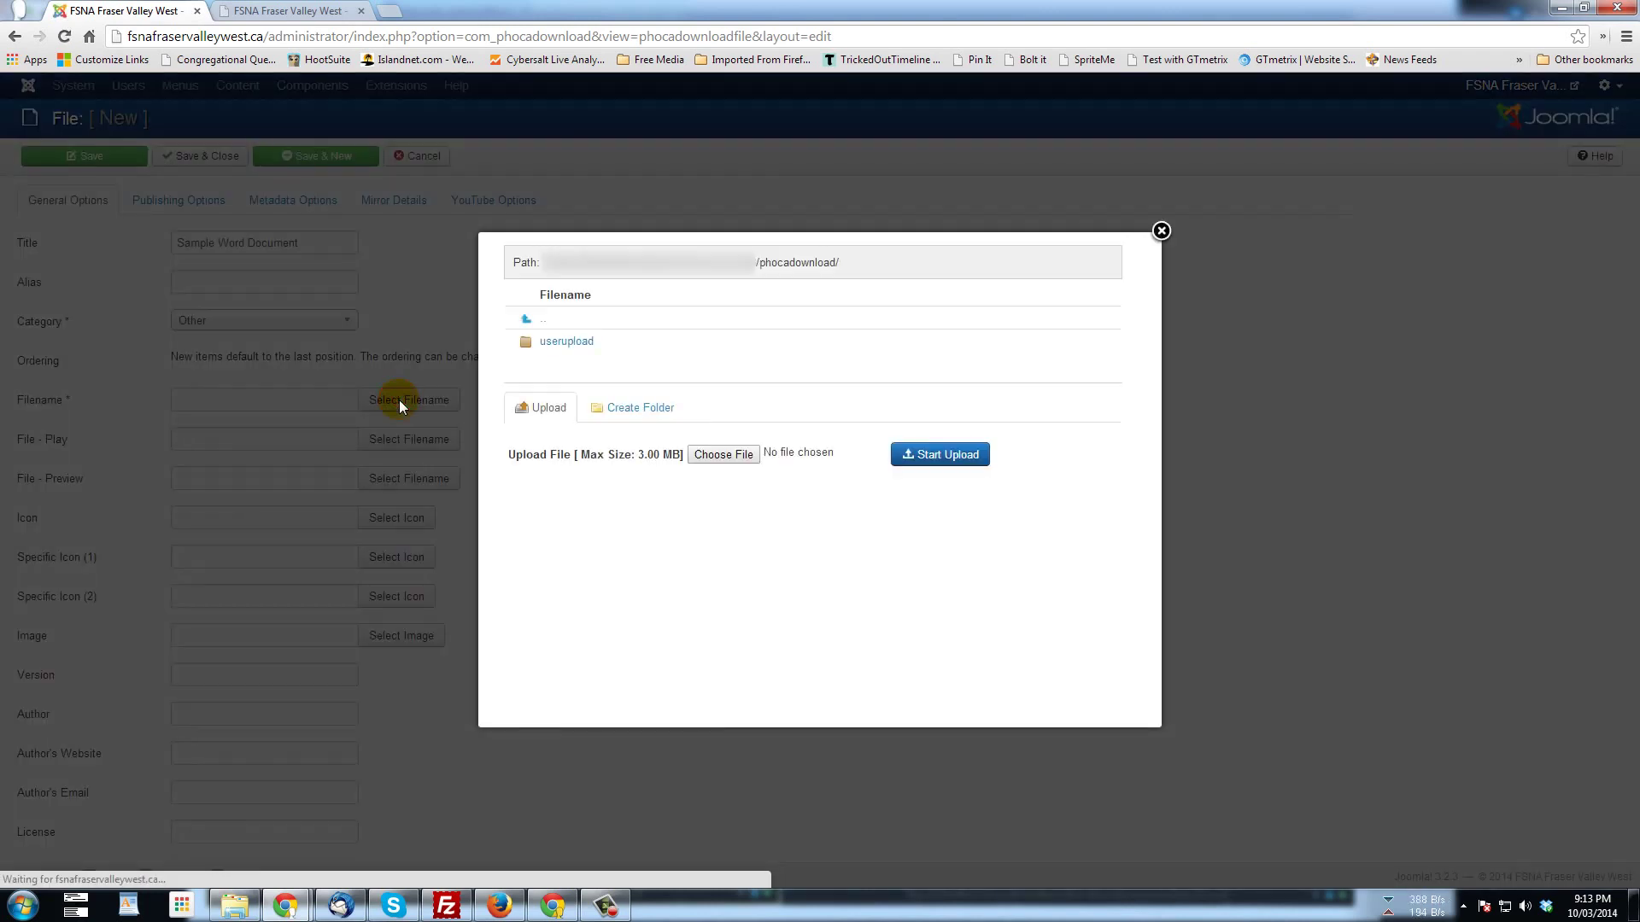
- Create a folder named 'other' in the phocadownload storage, then return to the Upload tab
left_click(598, 350)
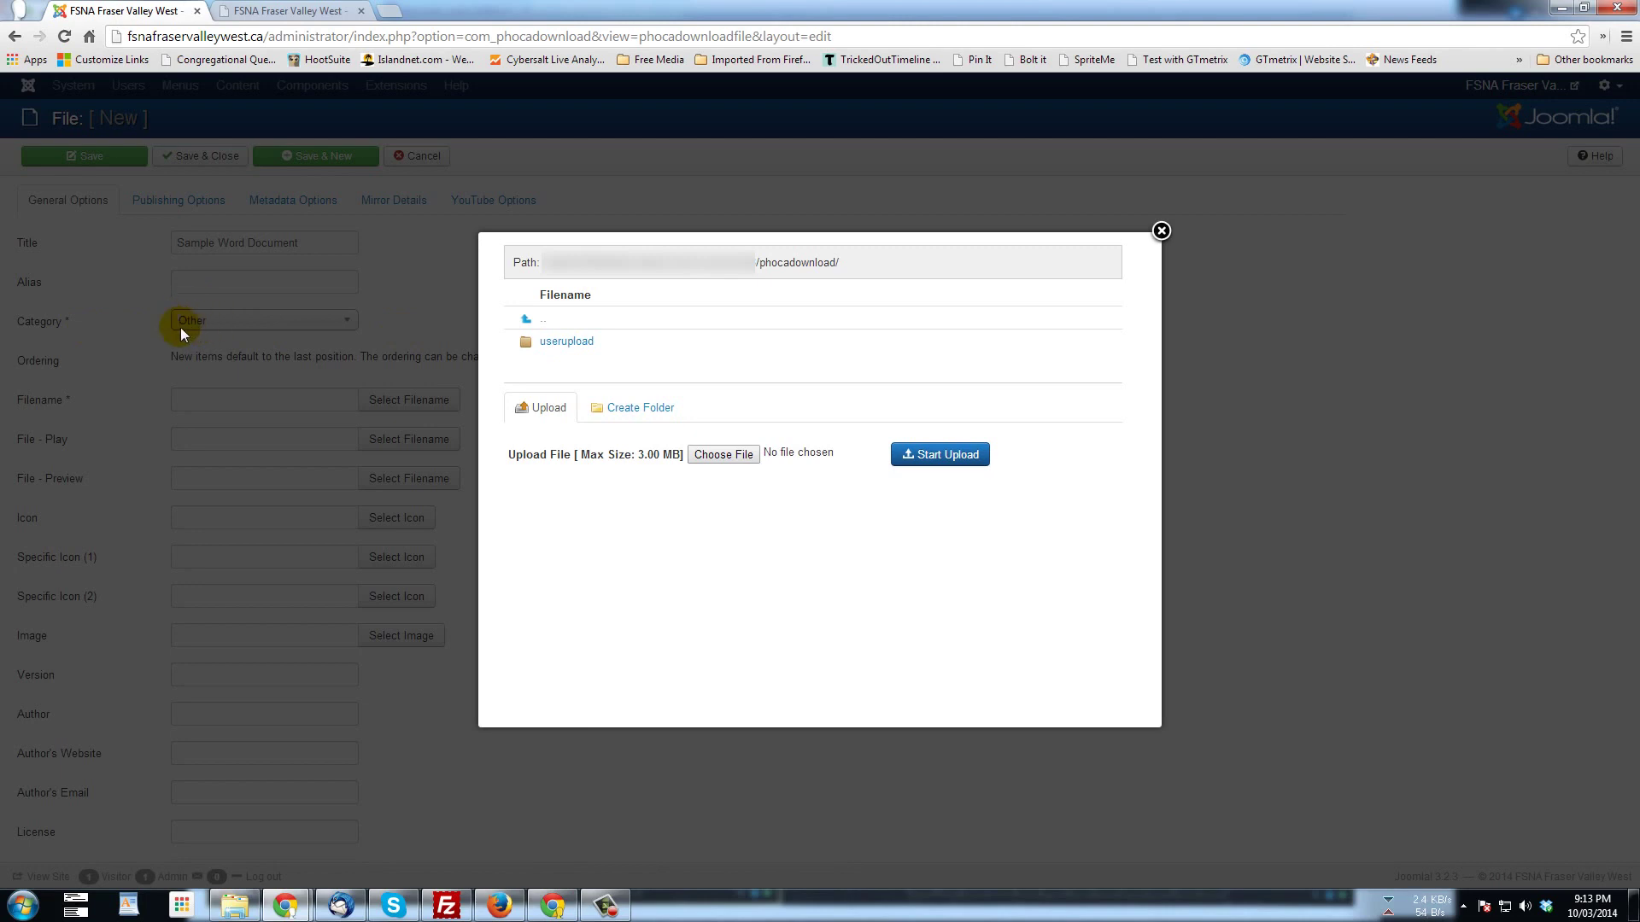
left_click(658, 412)
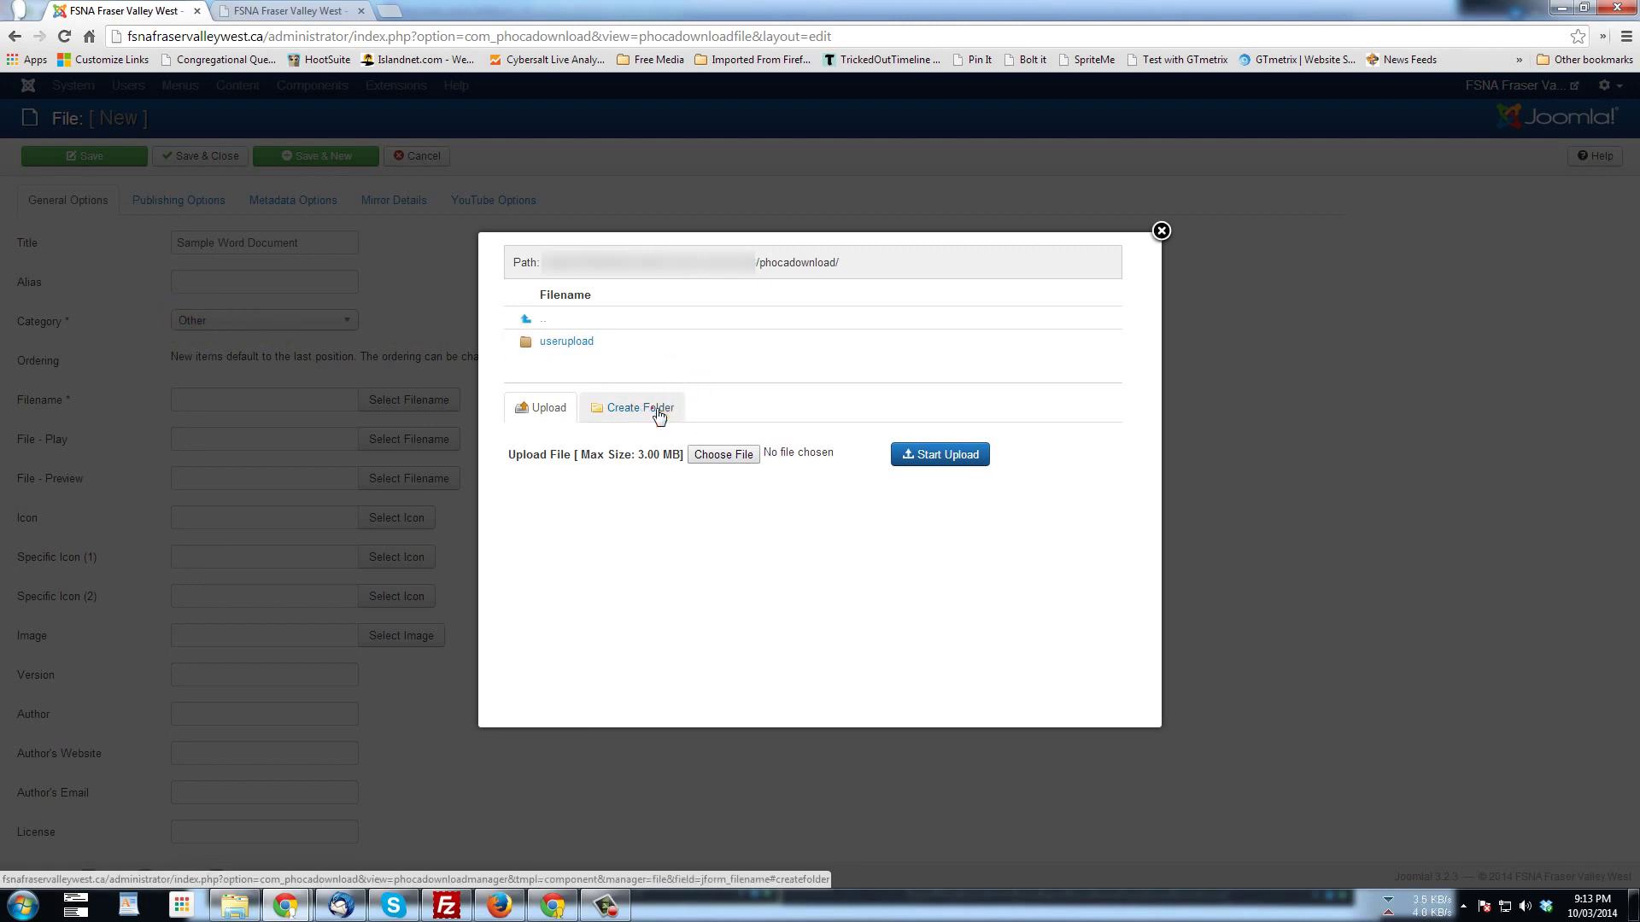
left_click(658, 410)
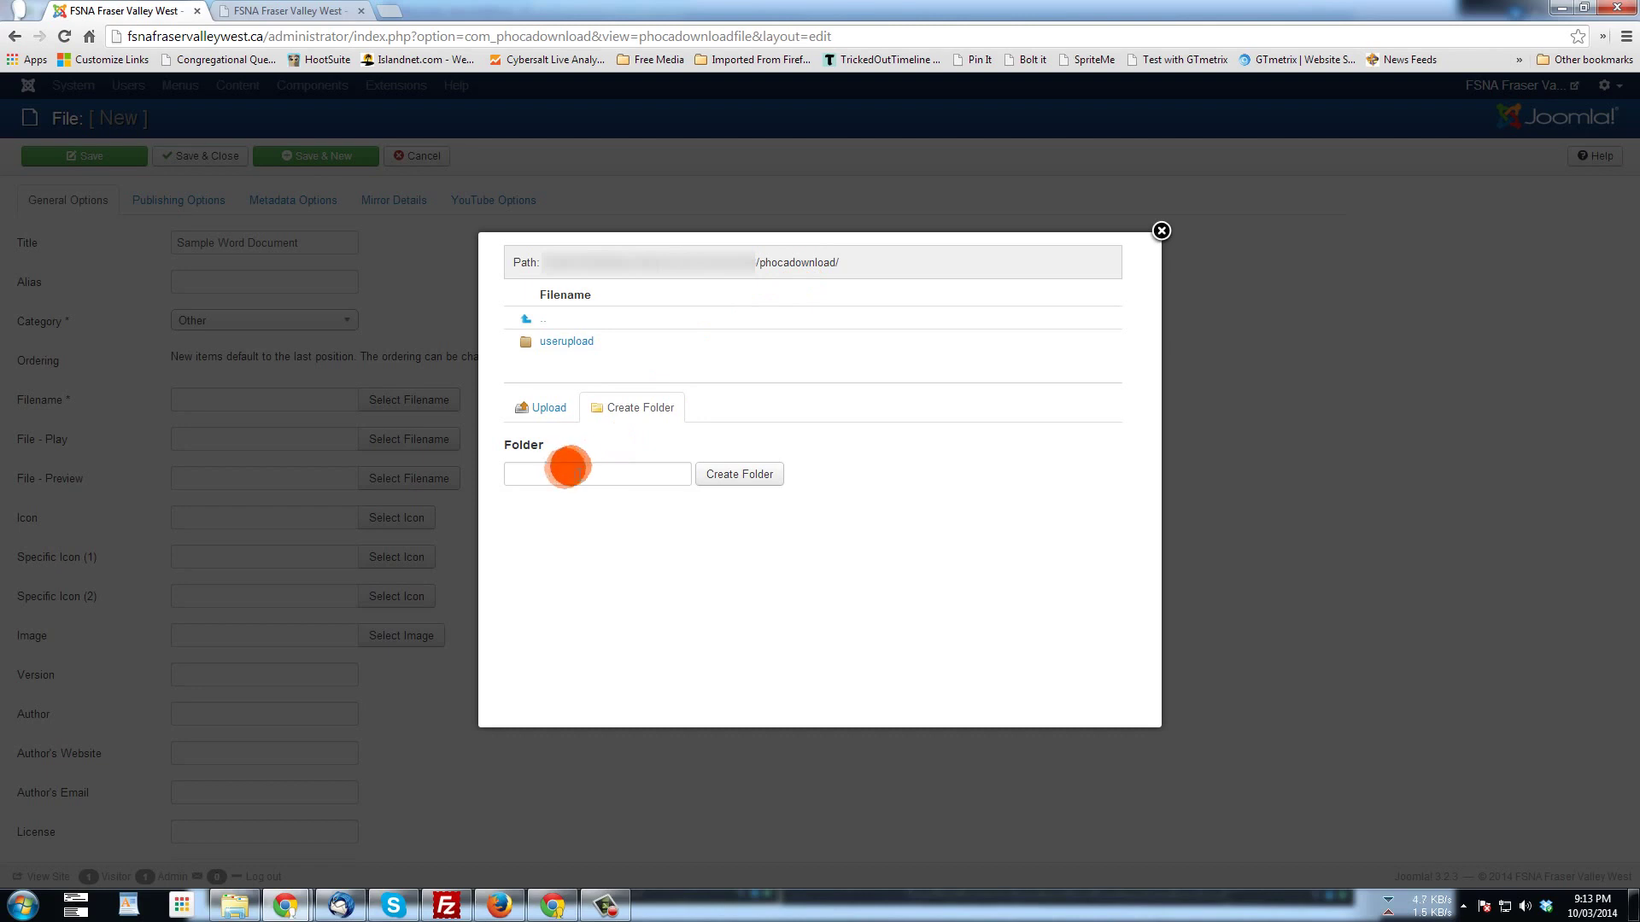
left_click(567, 475)
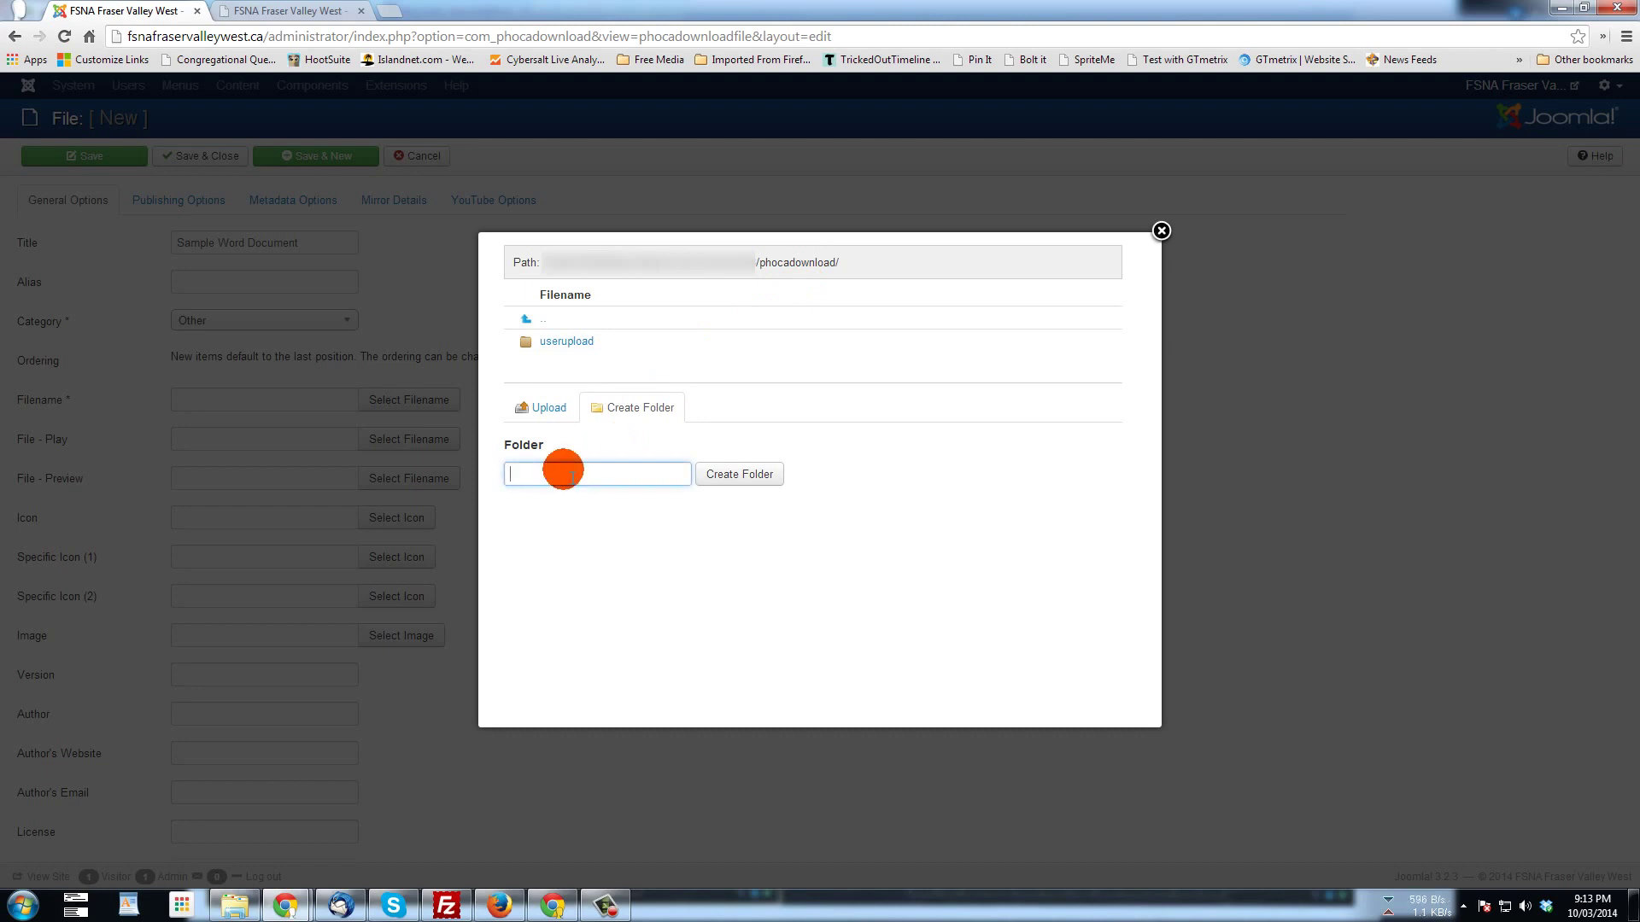
type("other")
left_click(726, 475)
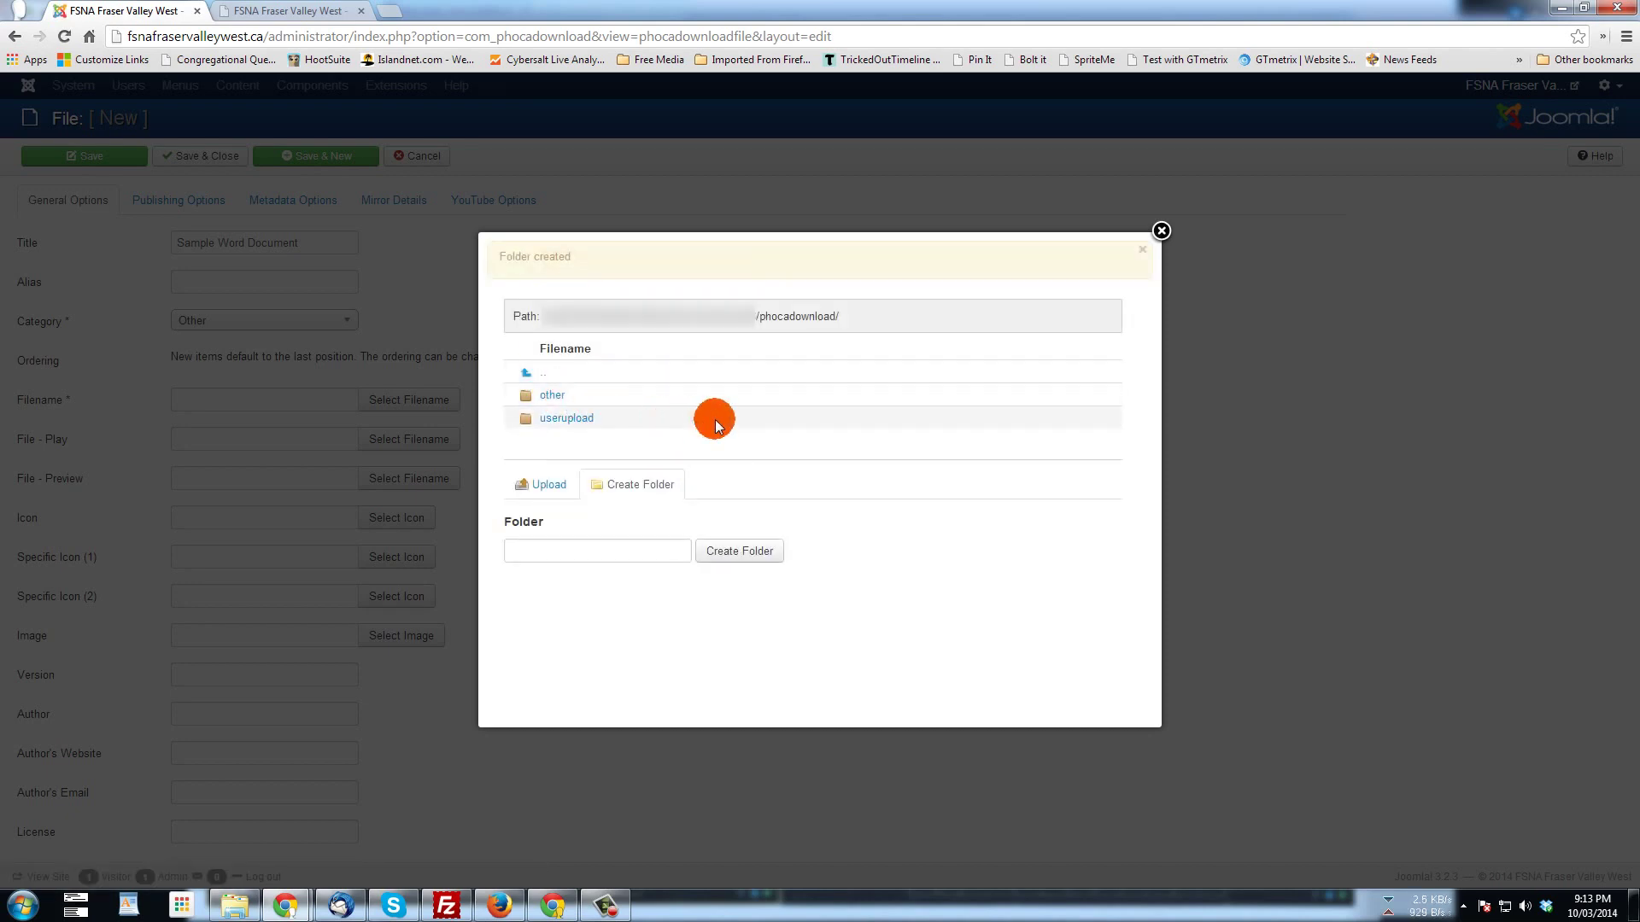
left_click(562, 490)
left_click(562, 492)
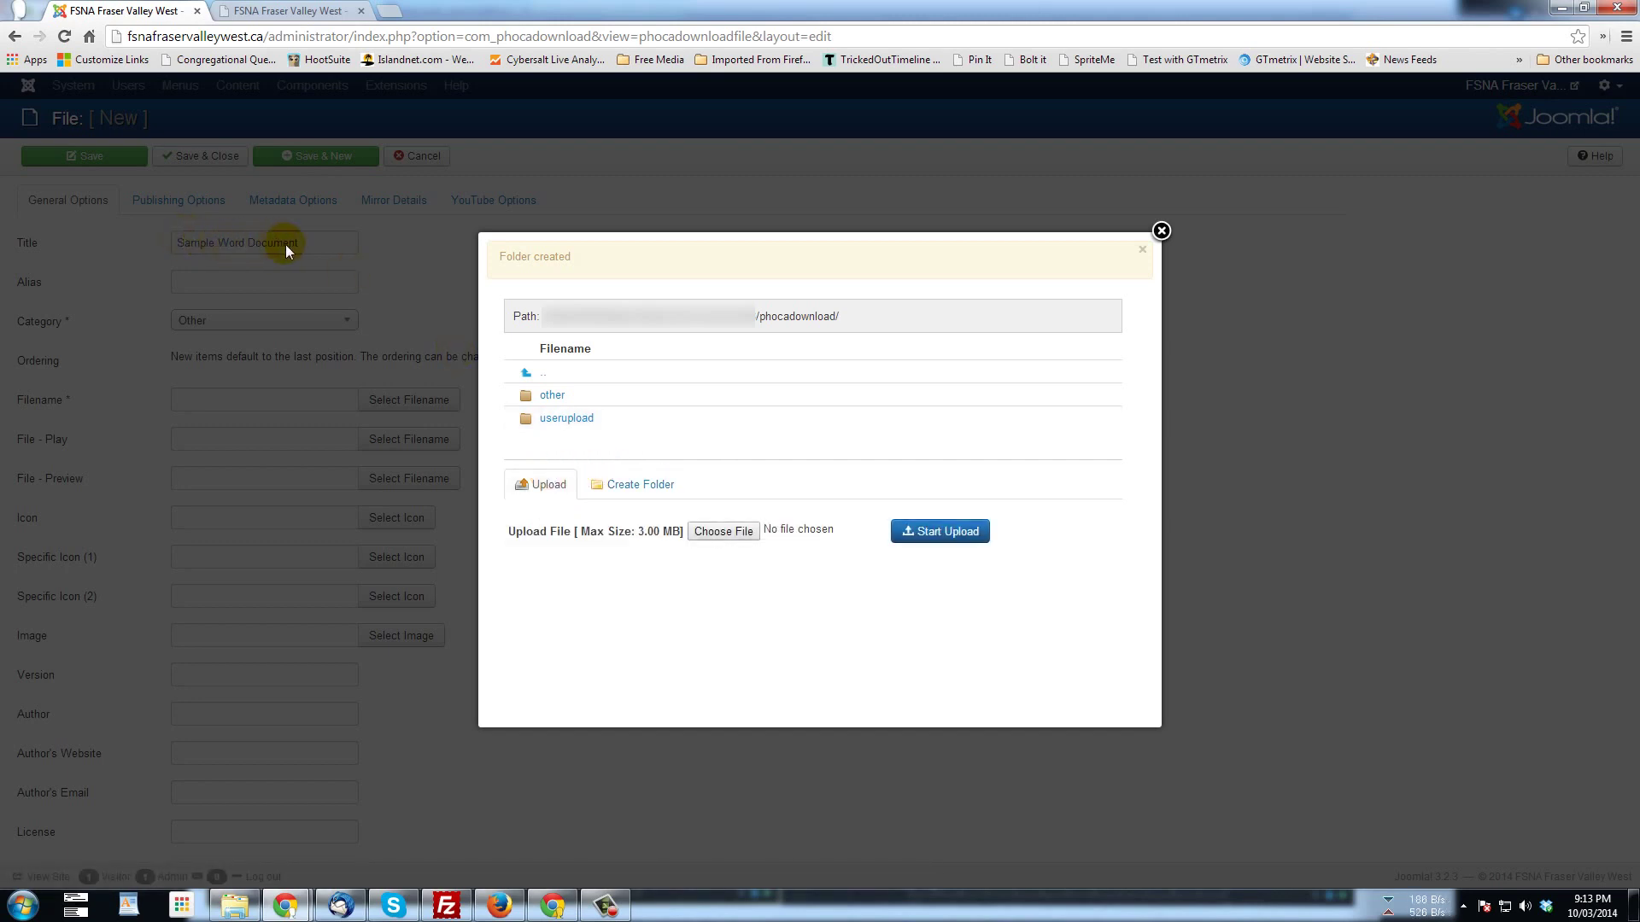
left_click(533, 502)
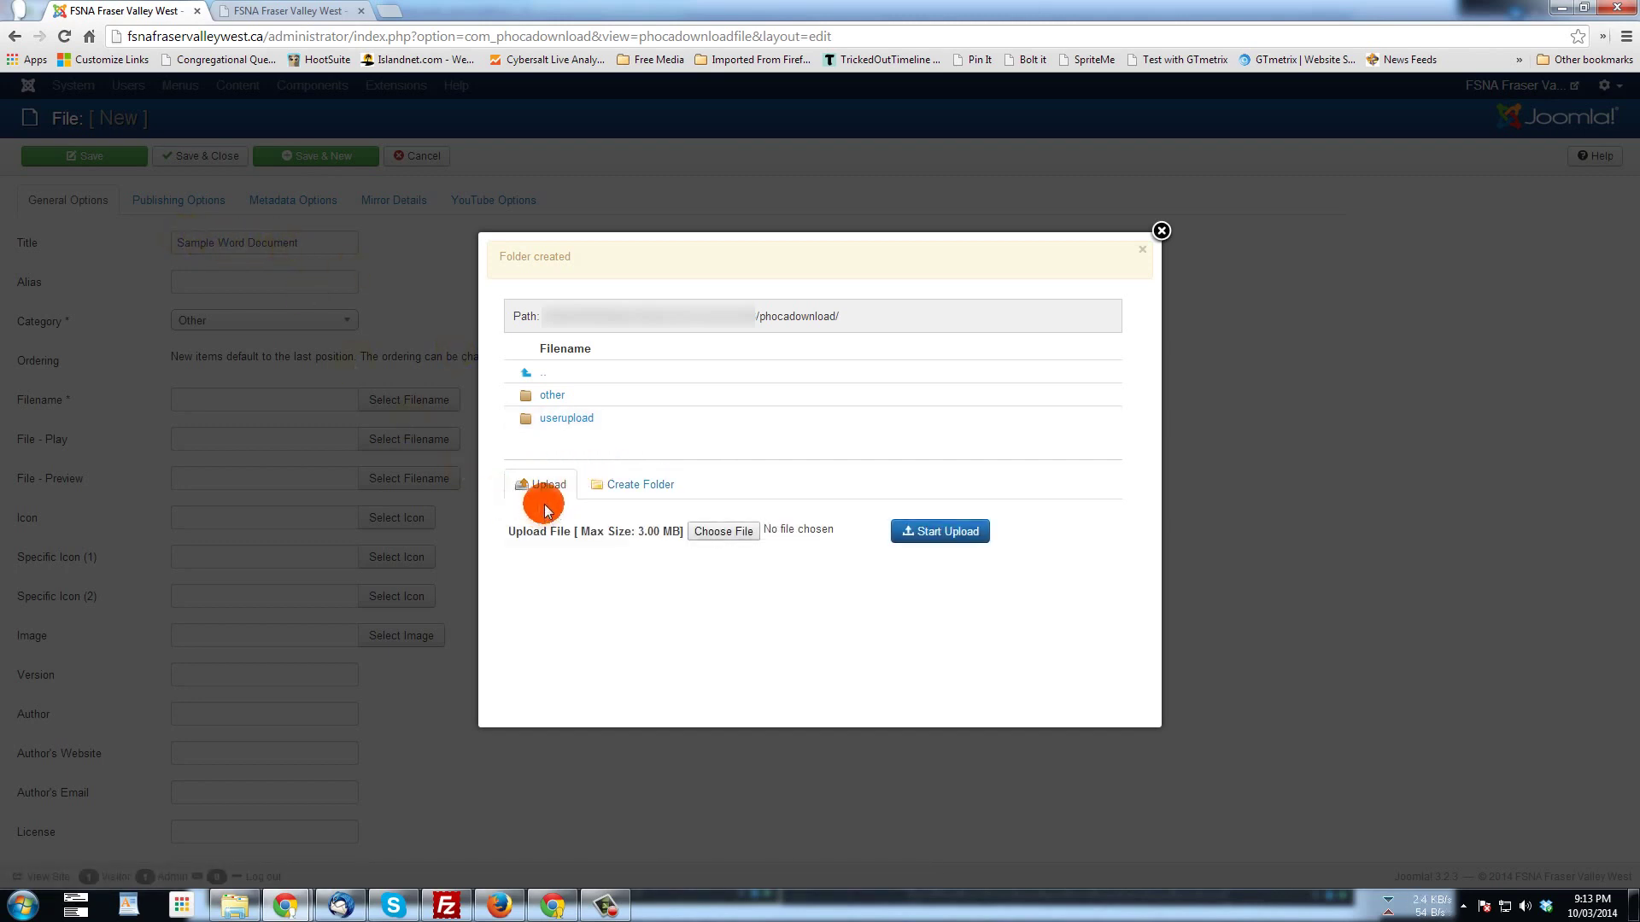
- Upload Example Word Document into the other folder and set other/example word document.docx as filename
left_click(552, 395)
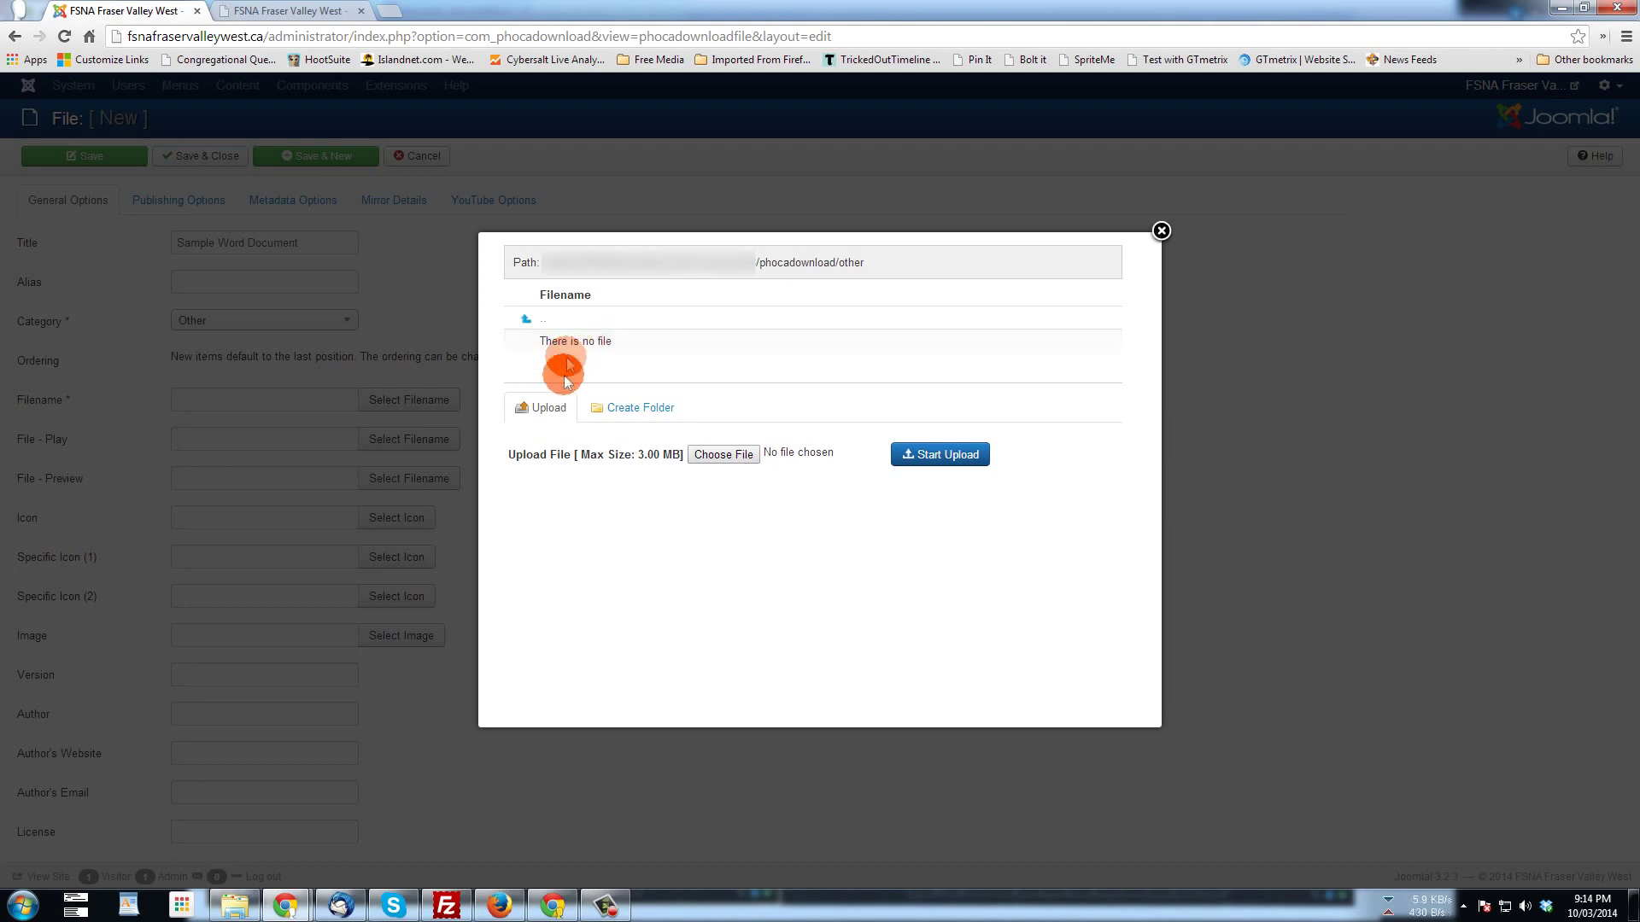
left_click(724, 455)
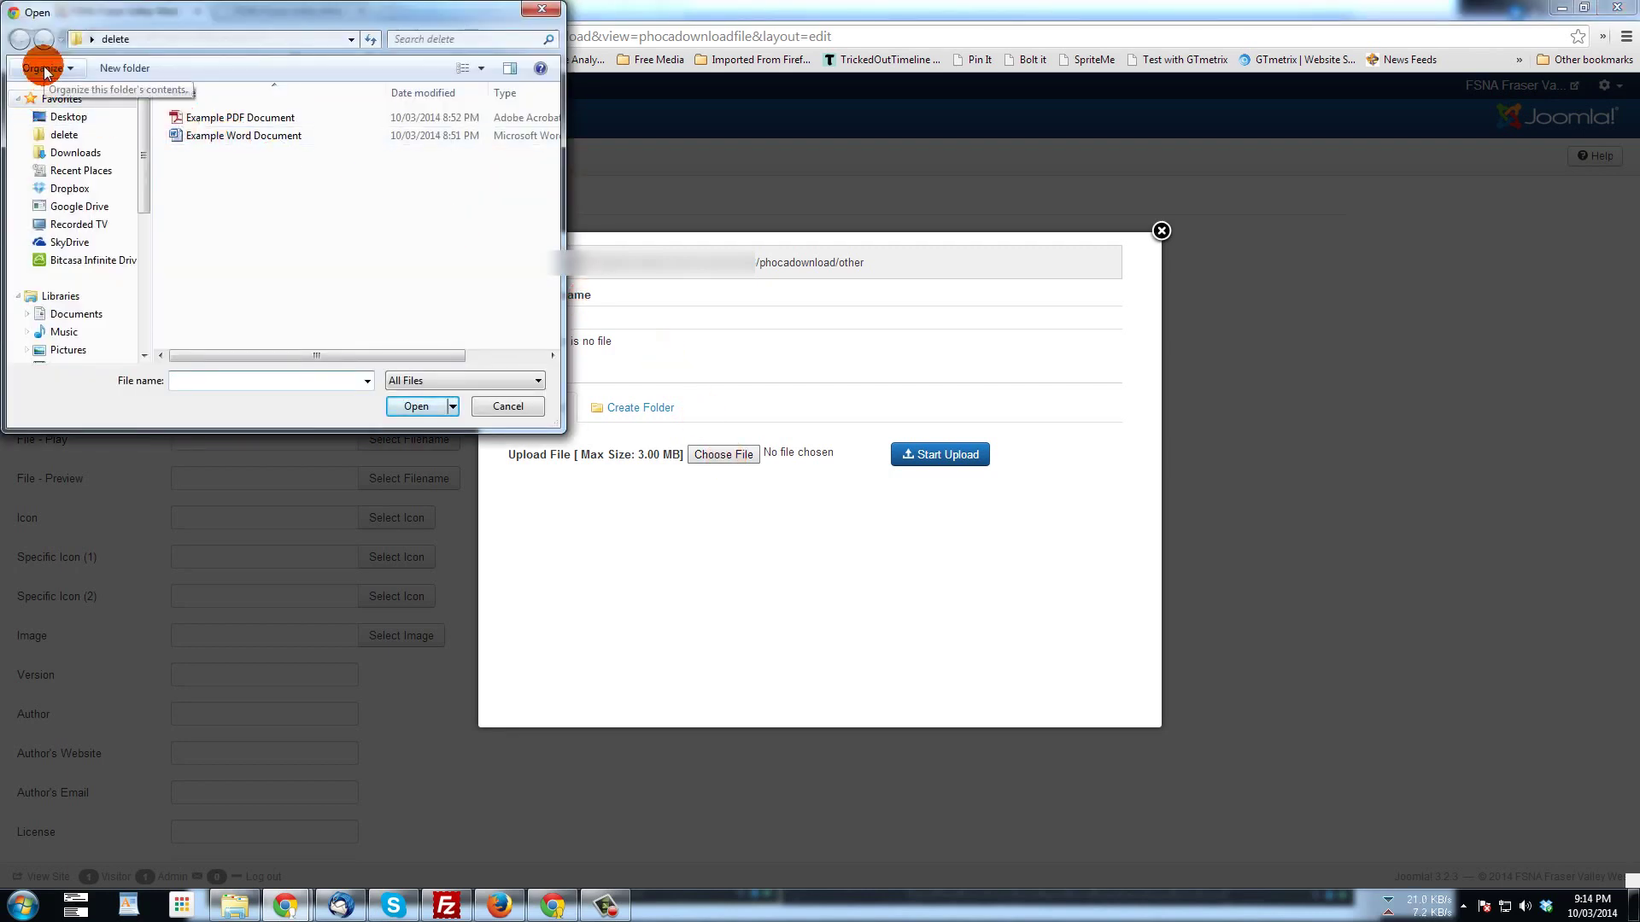
left_click_drag(554, 426, 731, 607)
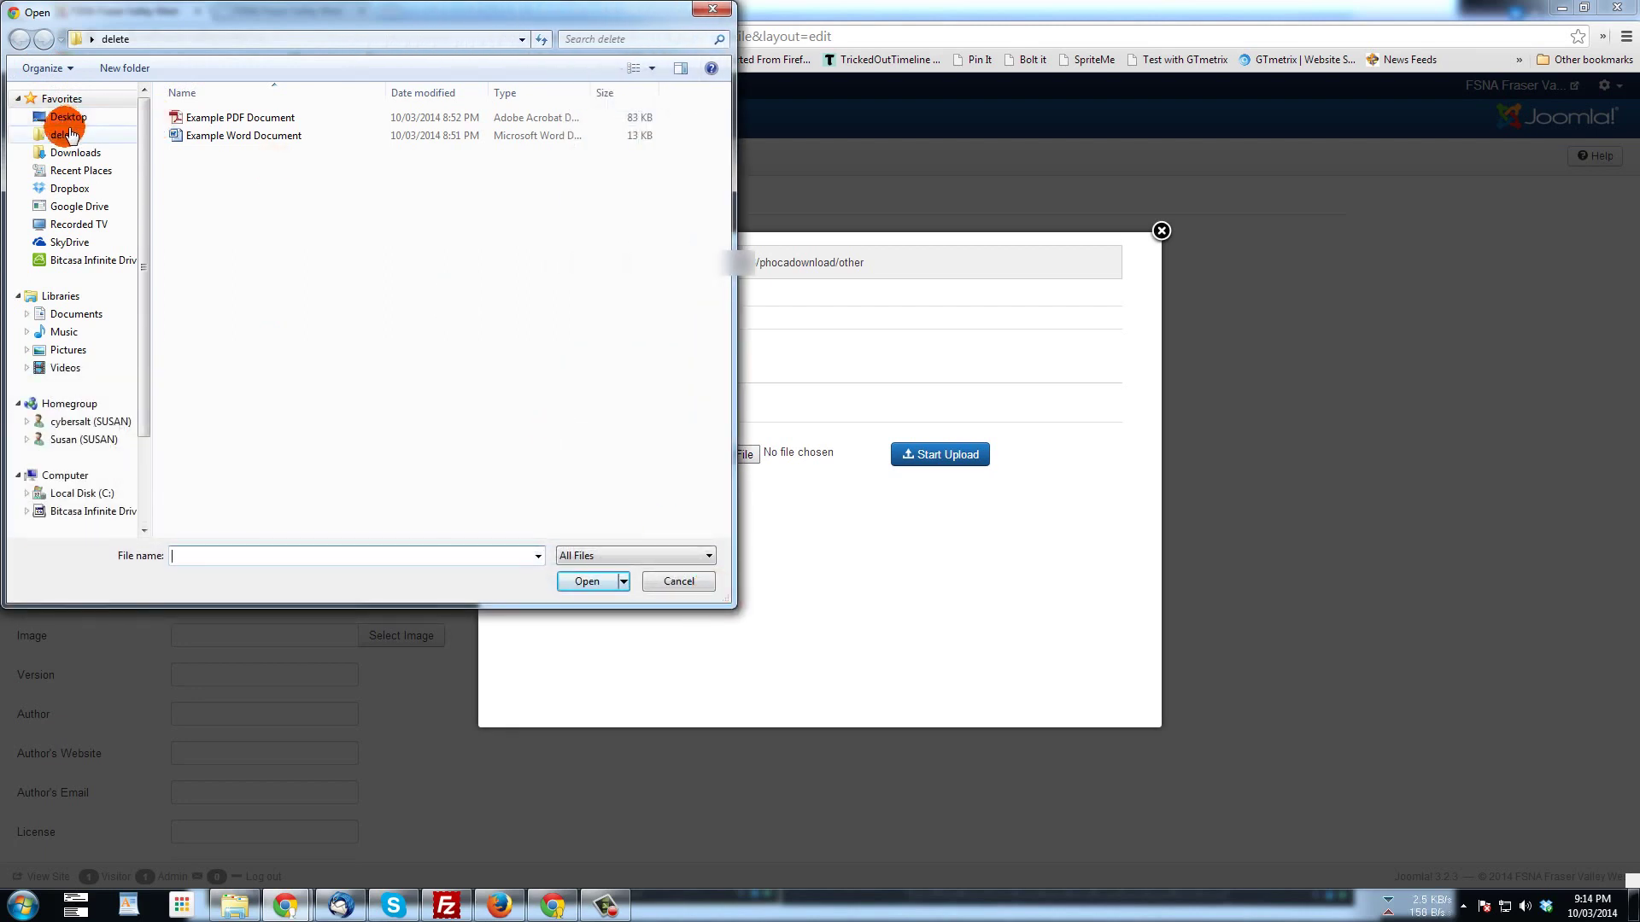
left_click(240, 139)
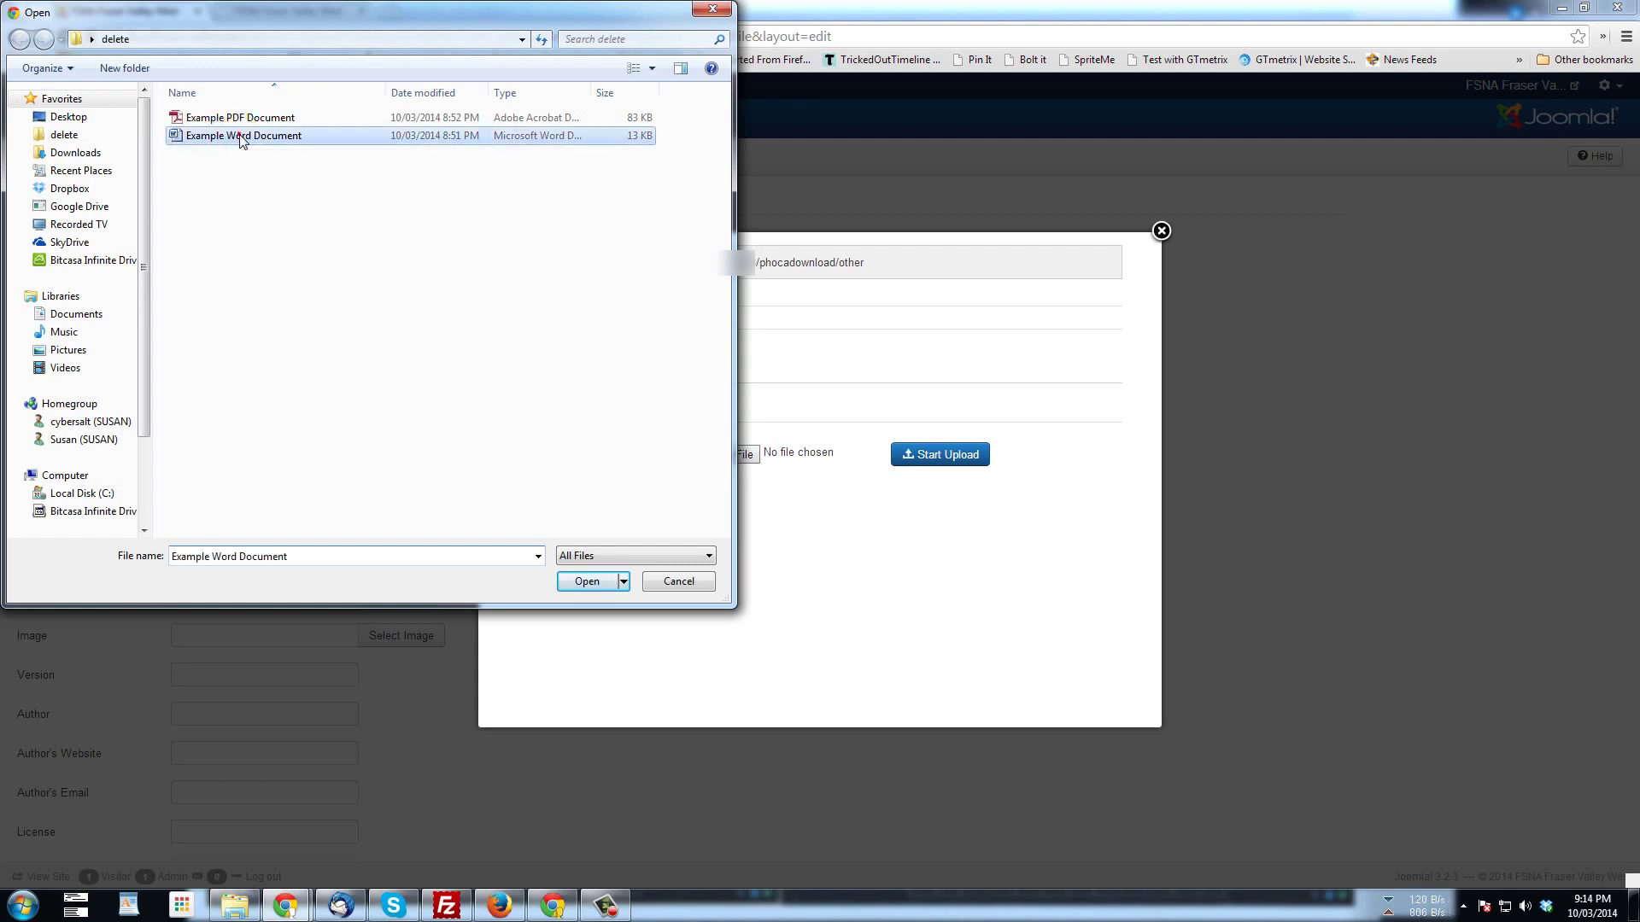
double_click(193, 136)
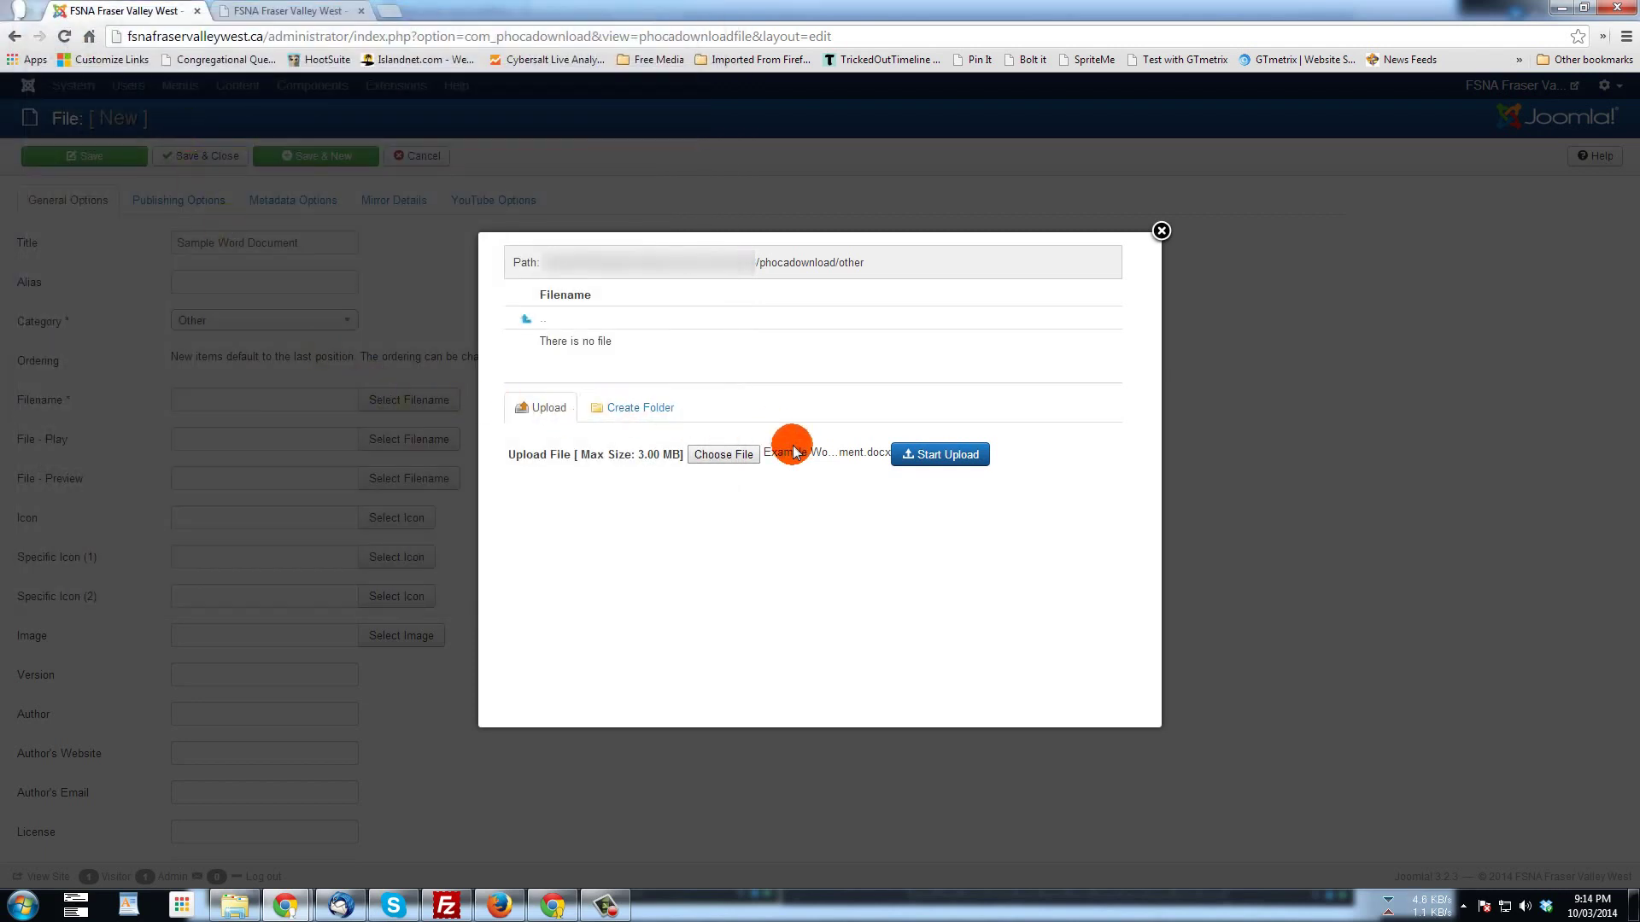
left_click(930, 460)
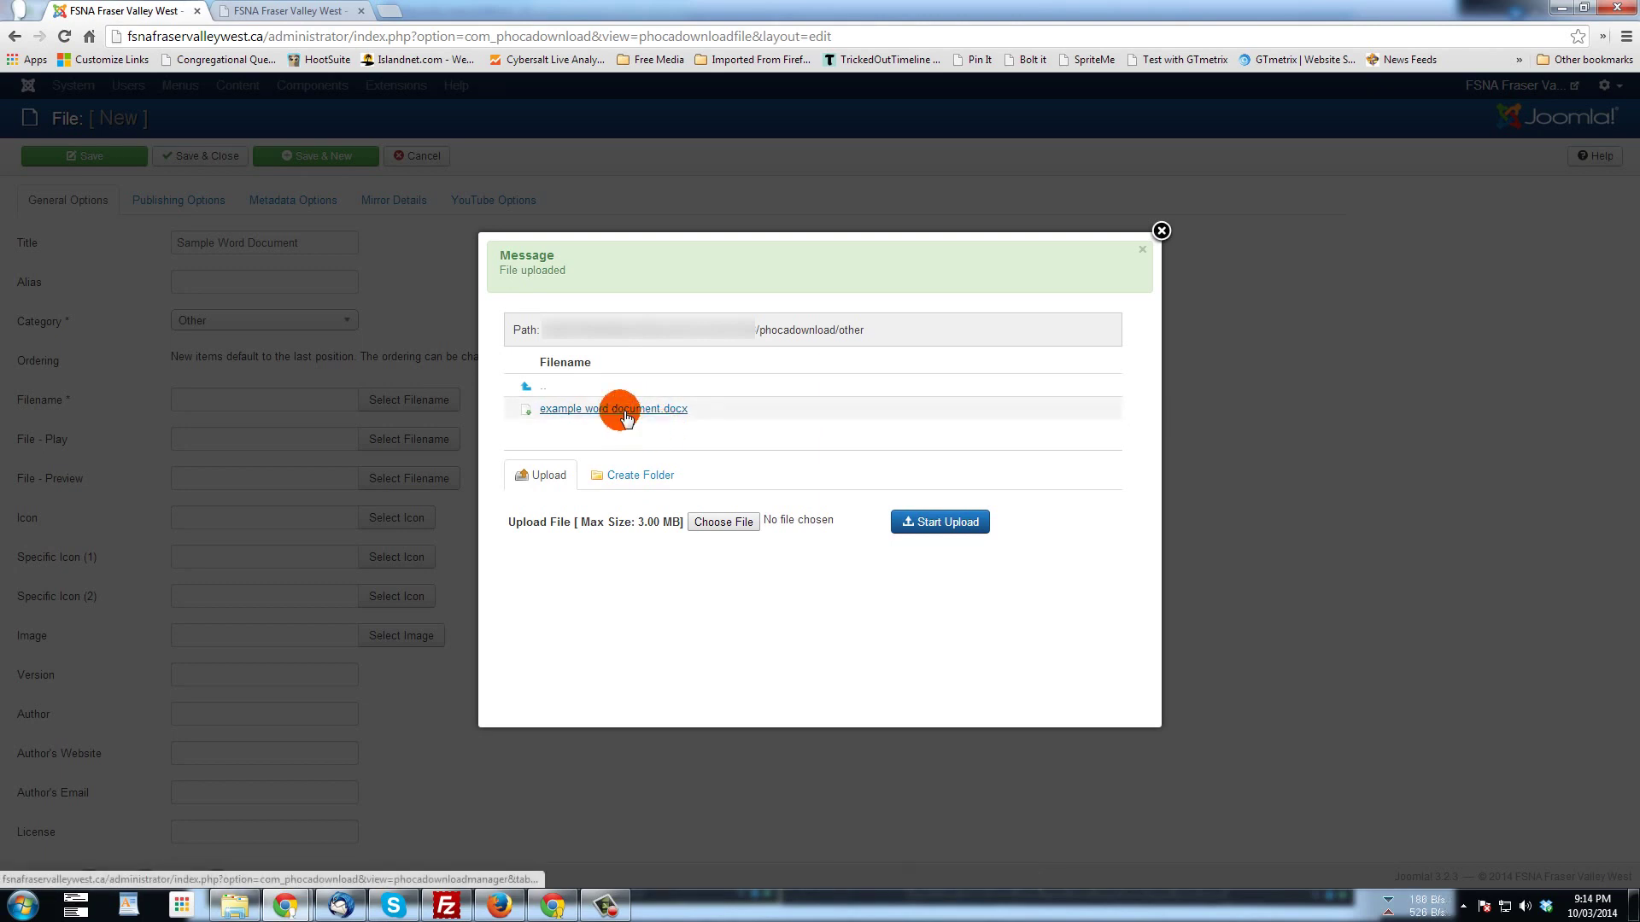
left_click(623, 409)
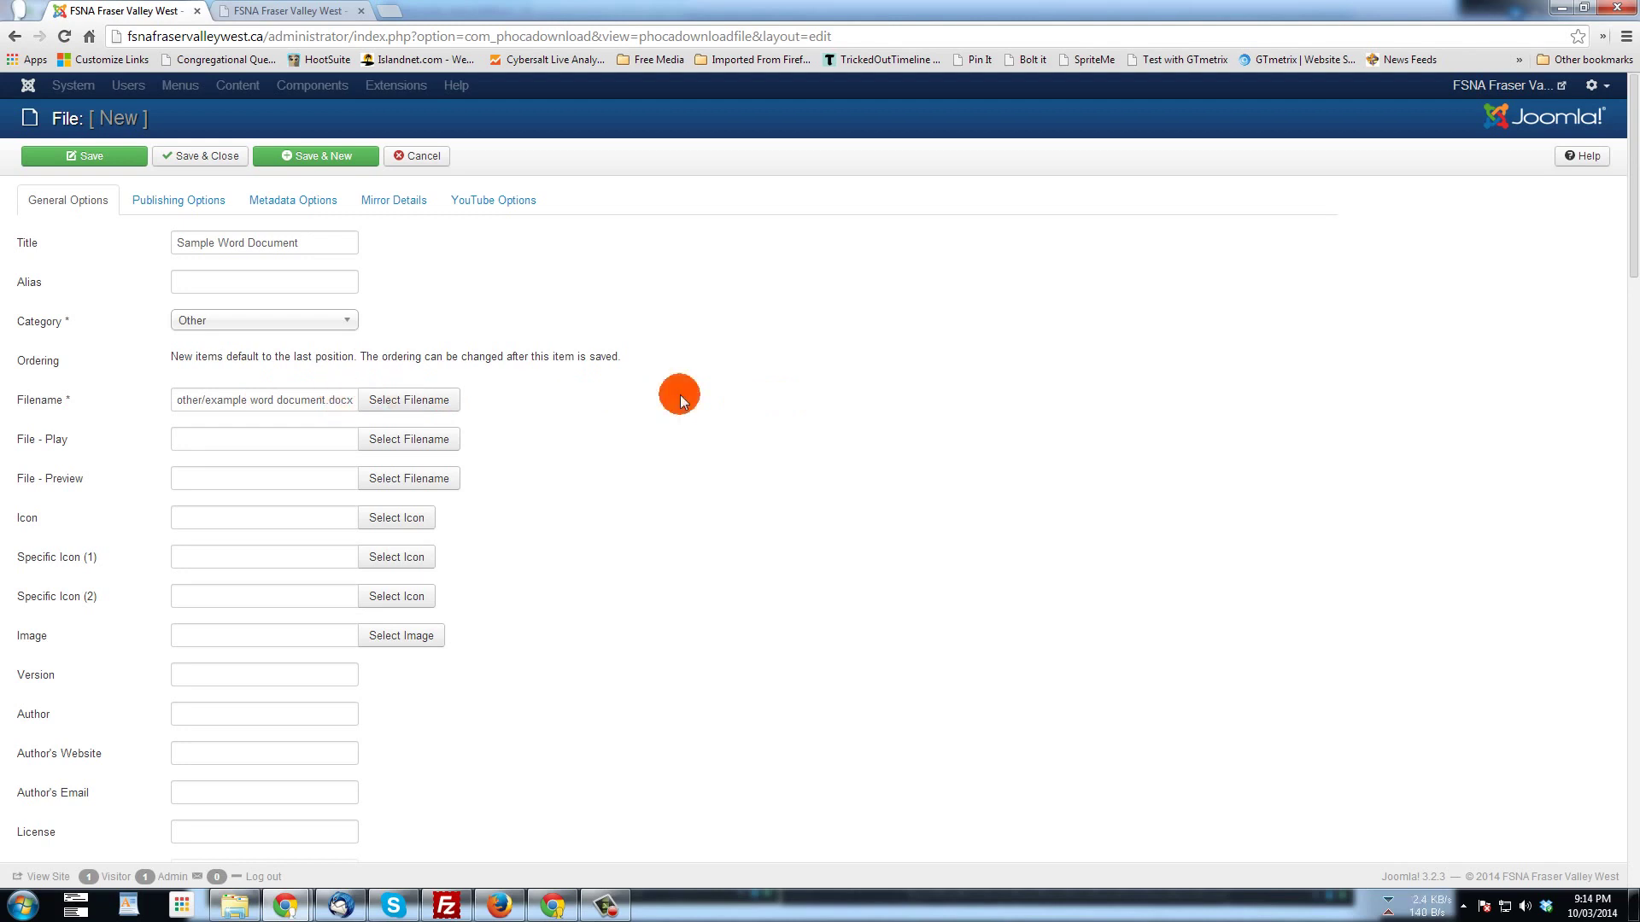
scroll(791, 366, "down", 2)
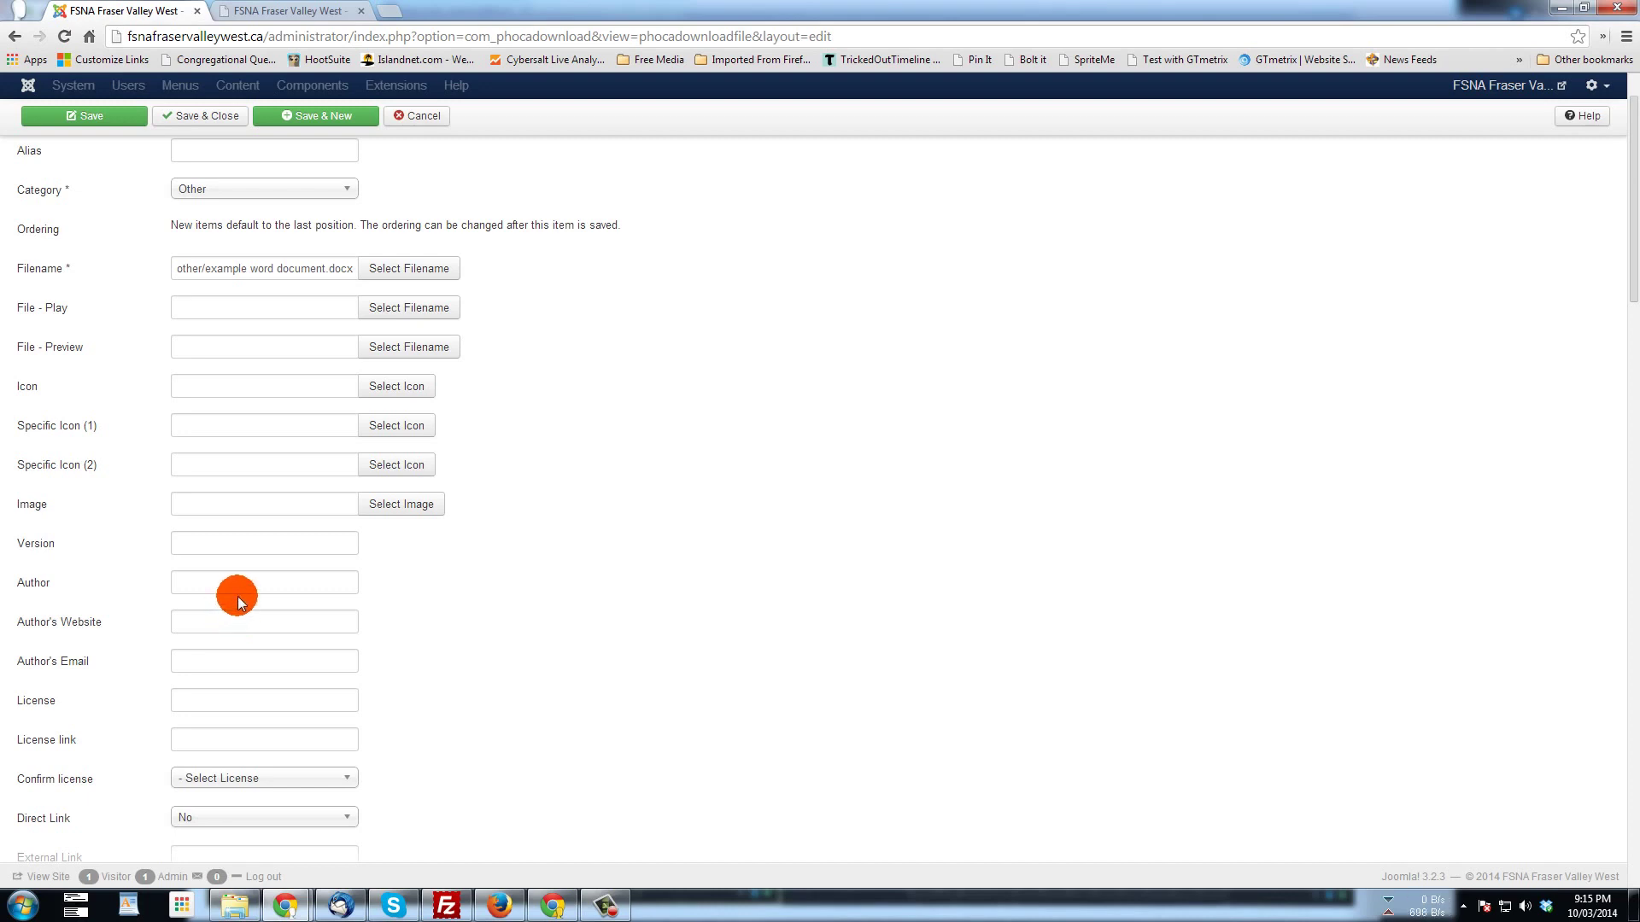
scroll(237, 602, "down", 2)
mouse_move(63, 615)
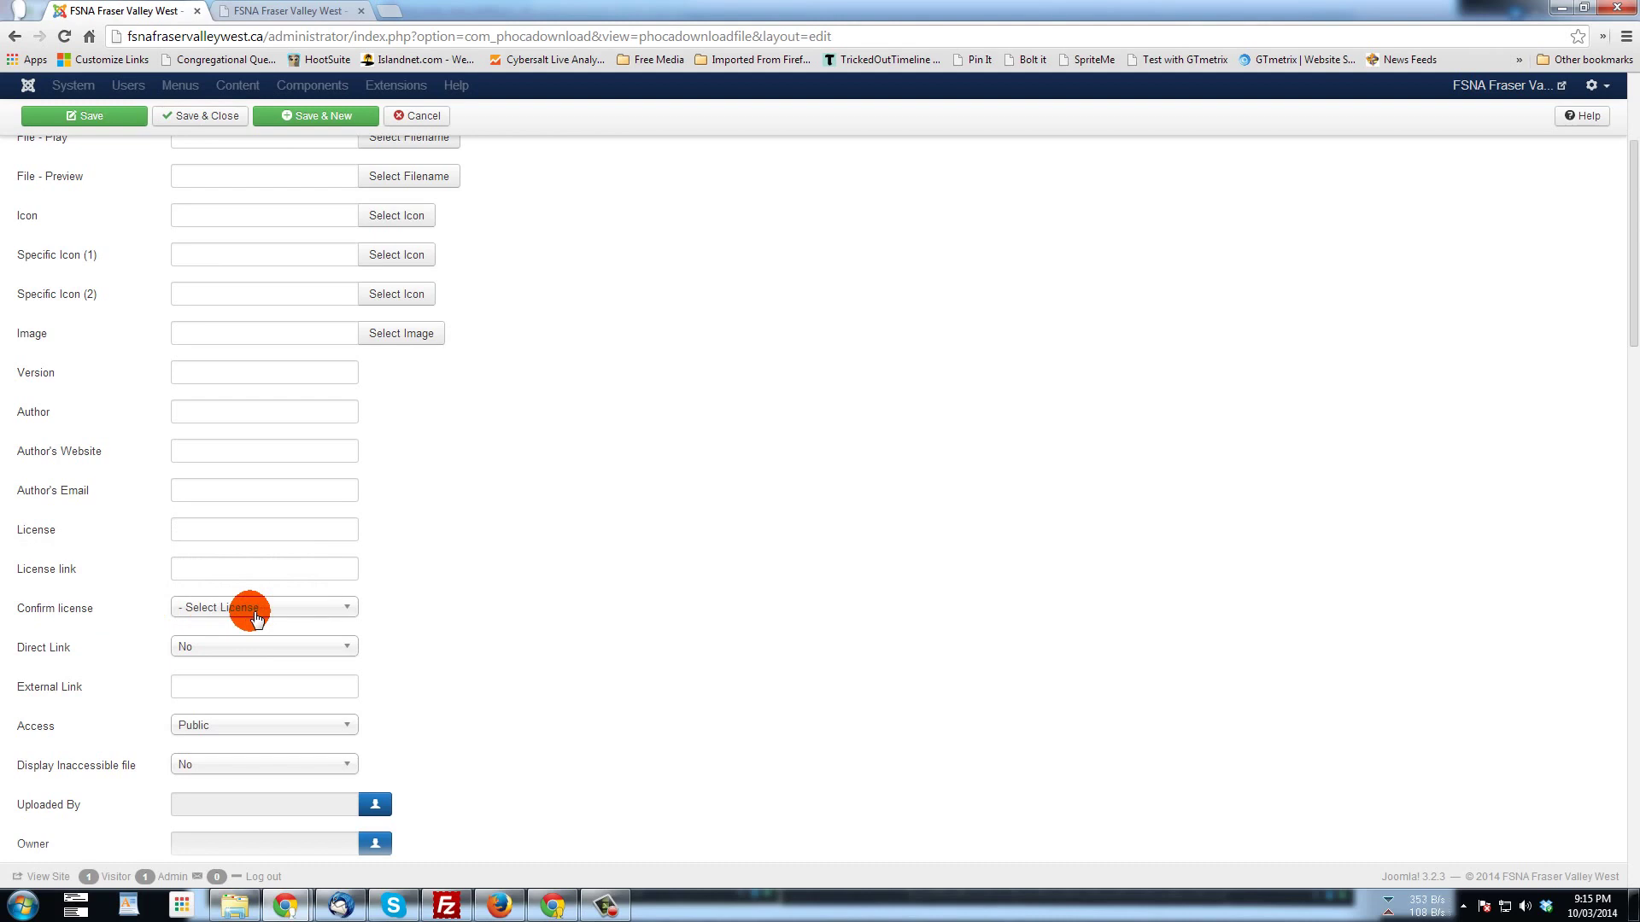
mouse_move(53, 578)
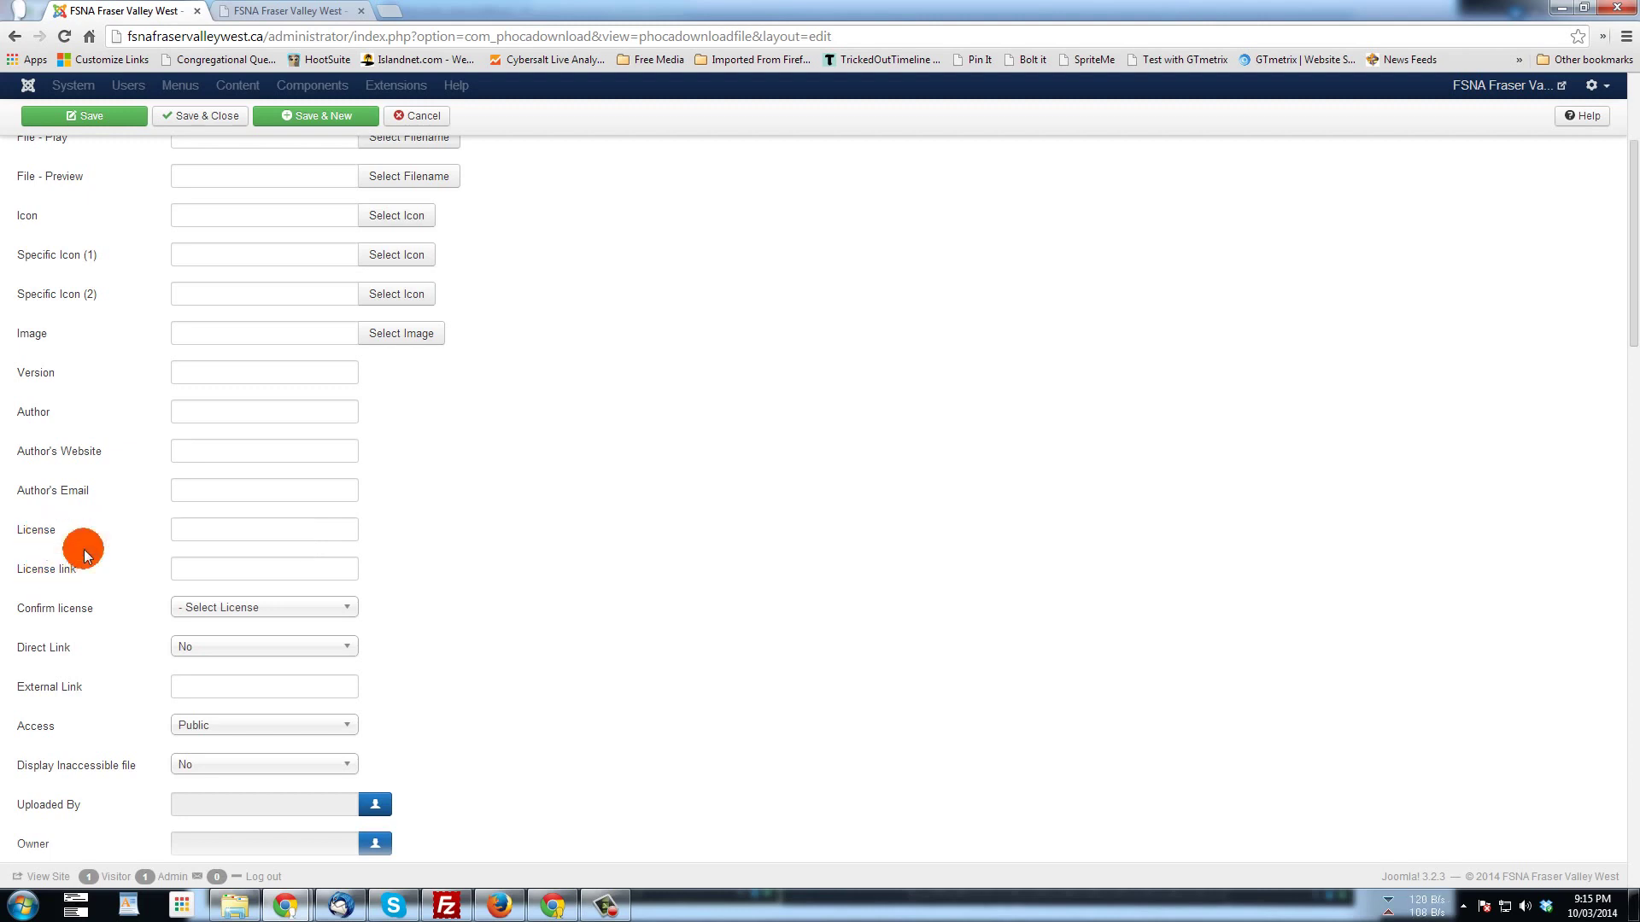
mouse_move(75, 575)
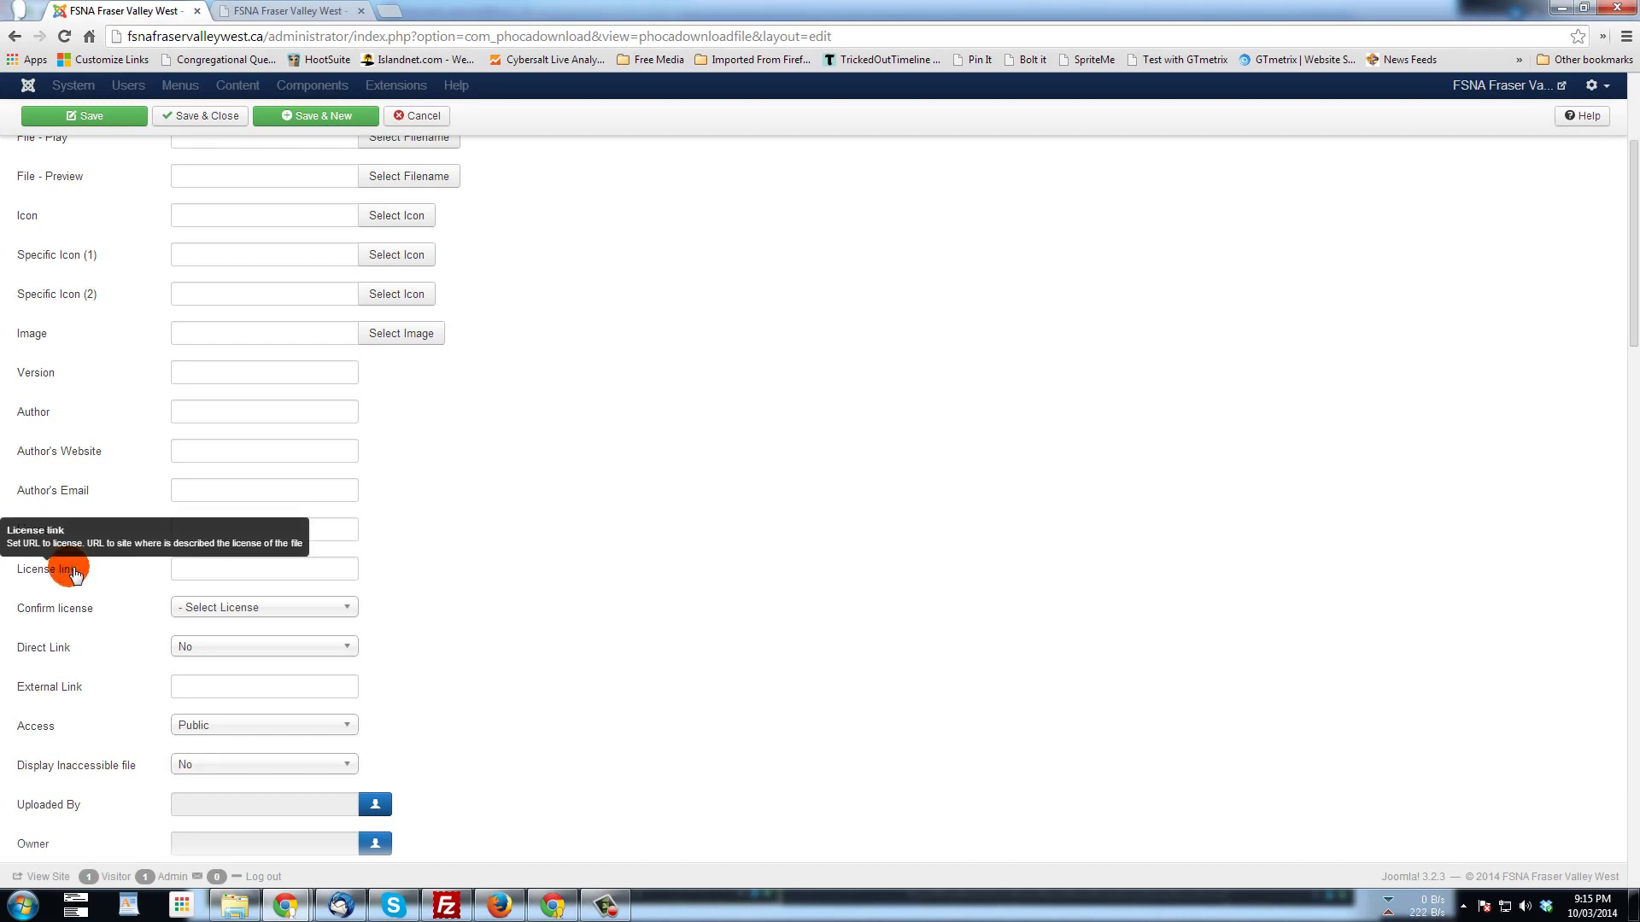
left_click(271, 606)
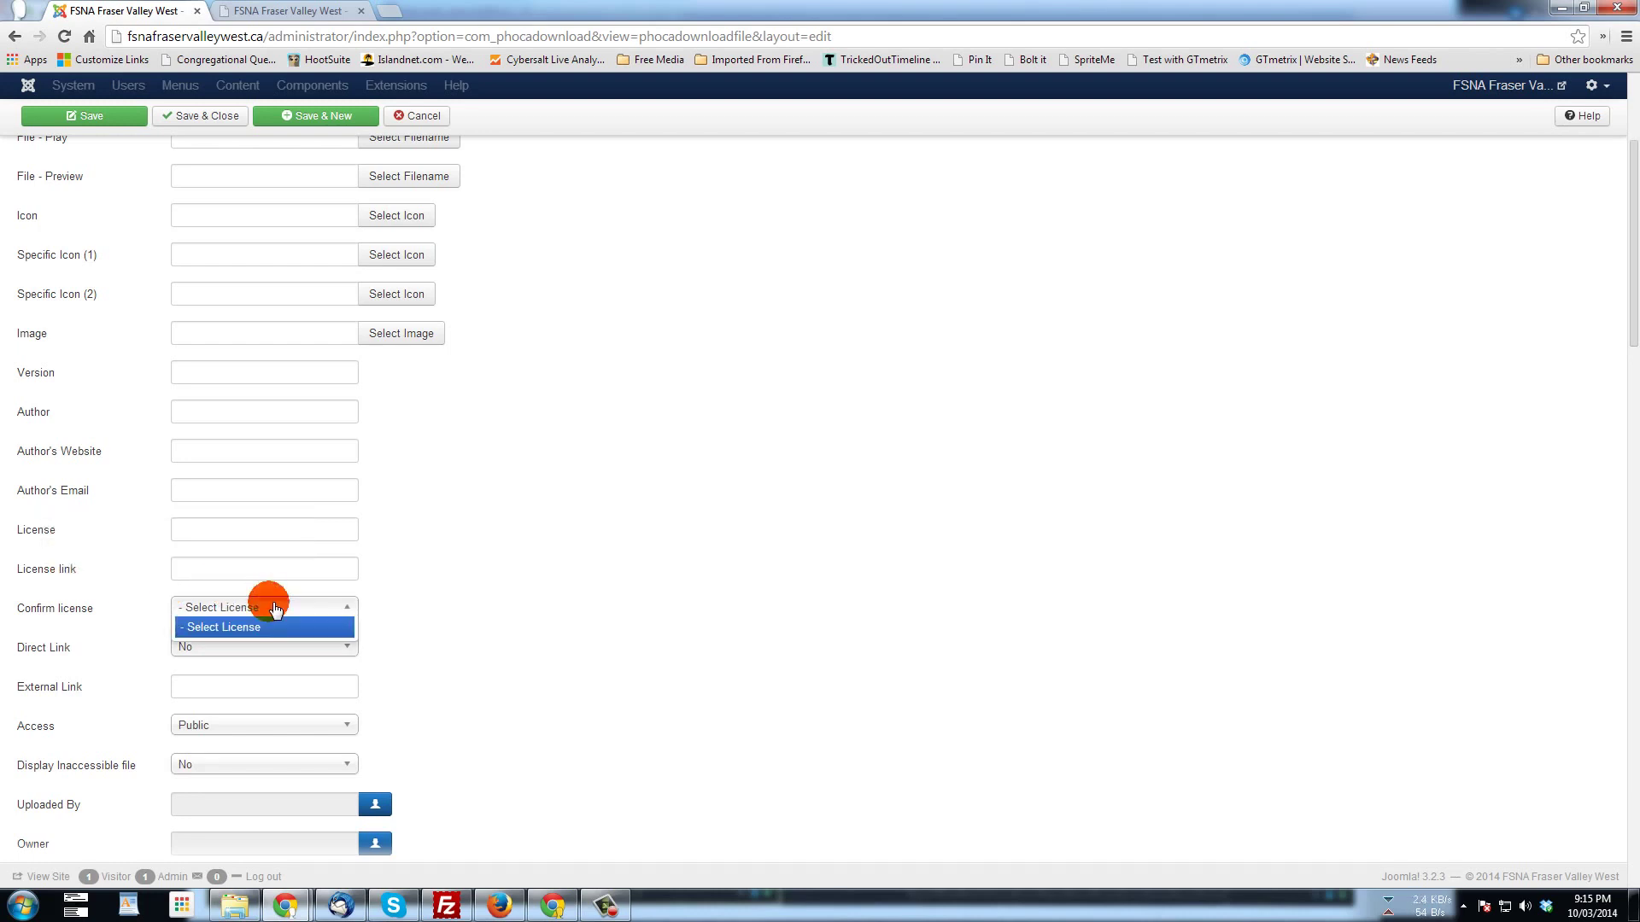
left_click(273, 608)
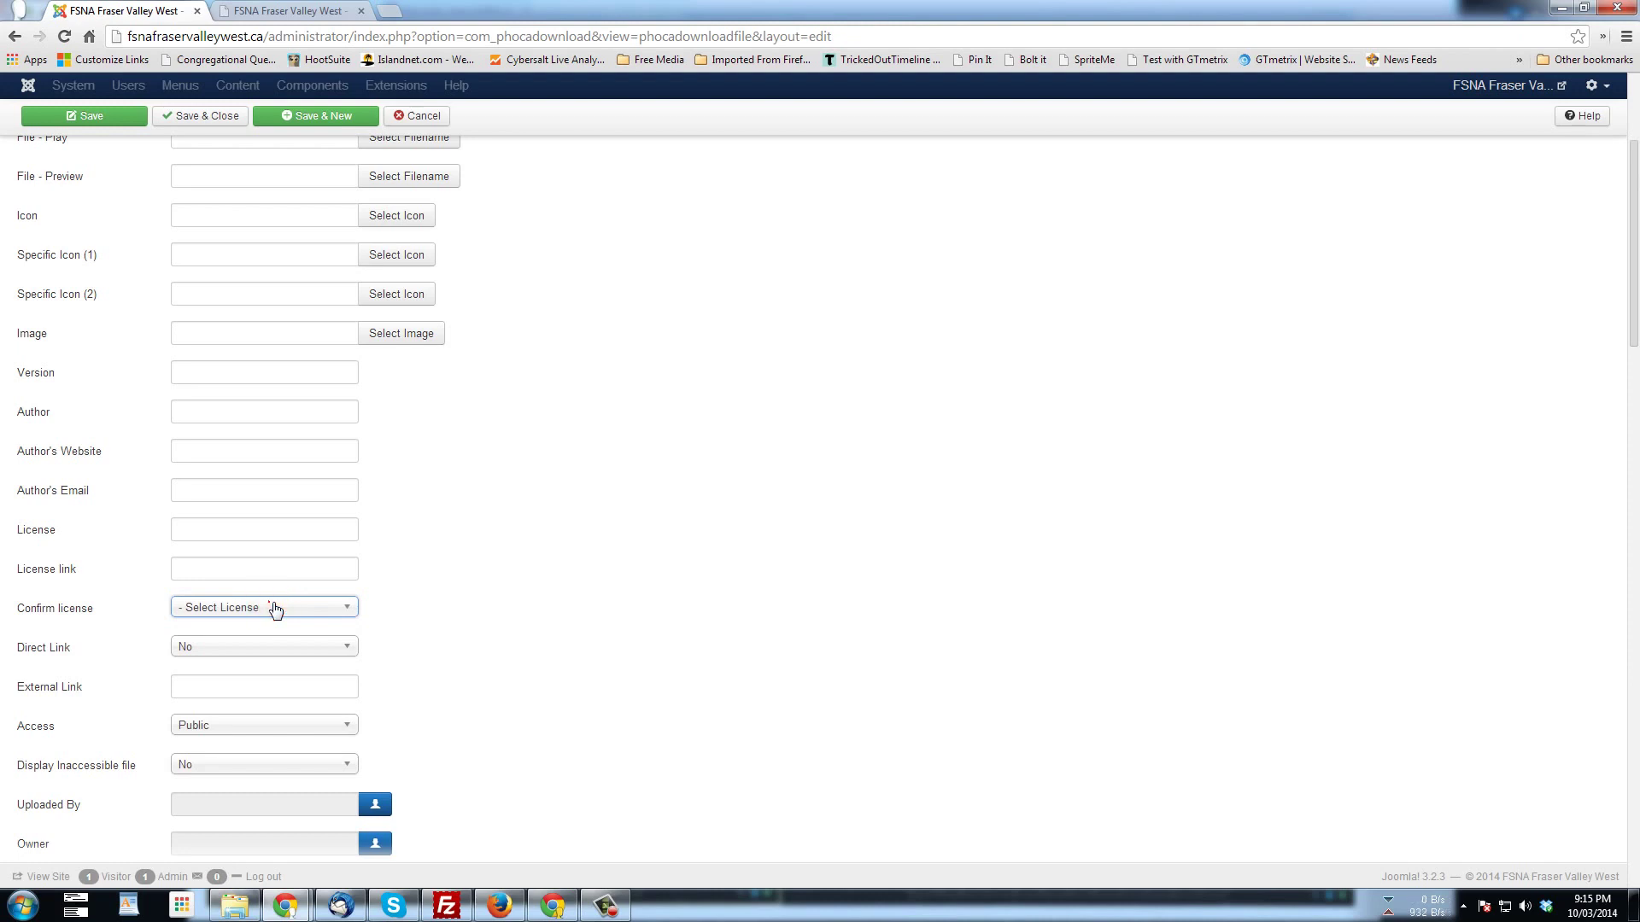
left_click(273, 607)
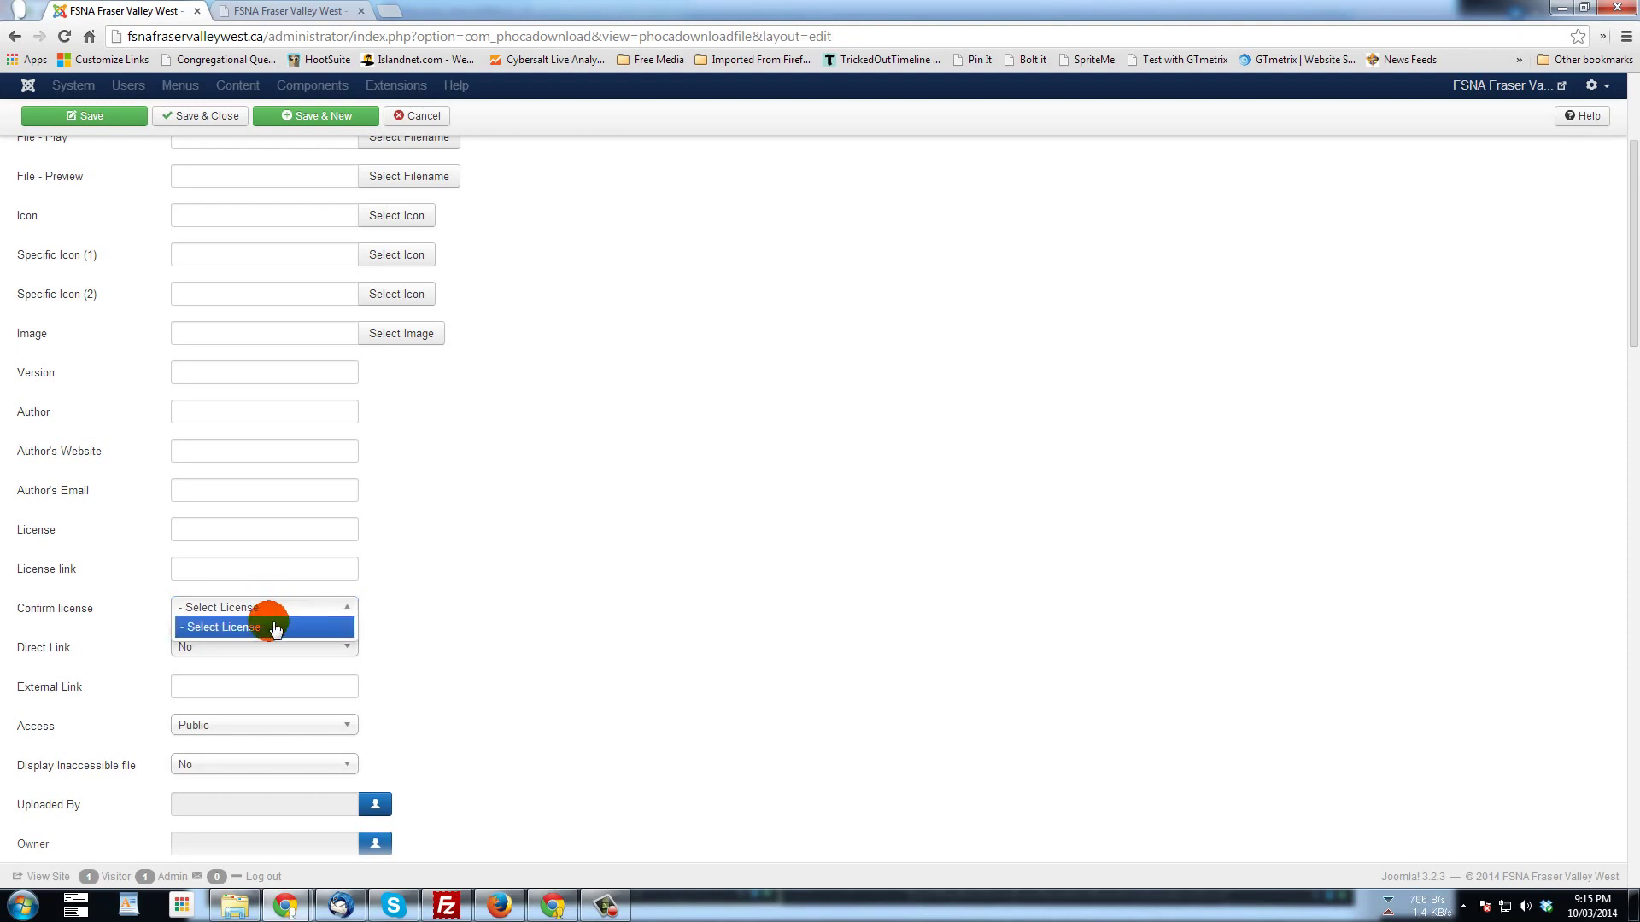
left_click(234, 629)
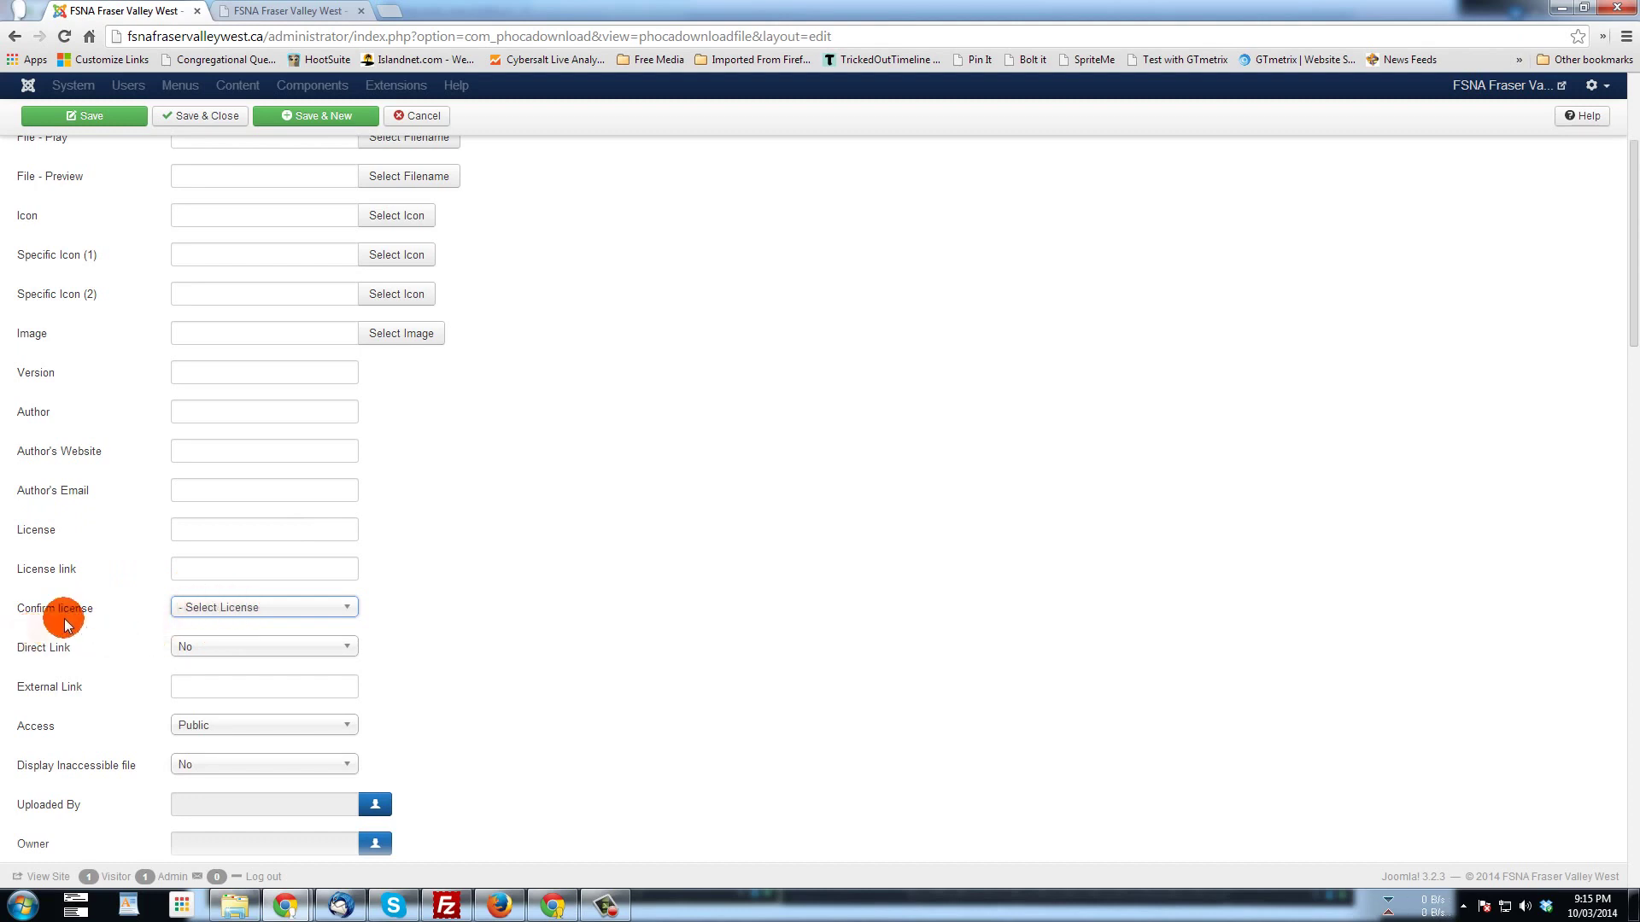
scroll(107, 530, "down", 2)
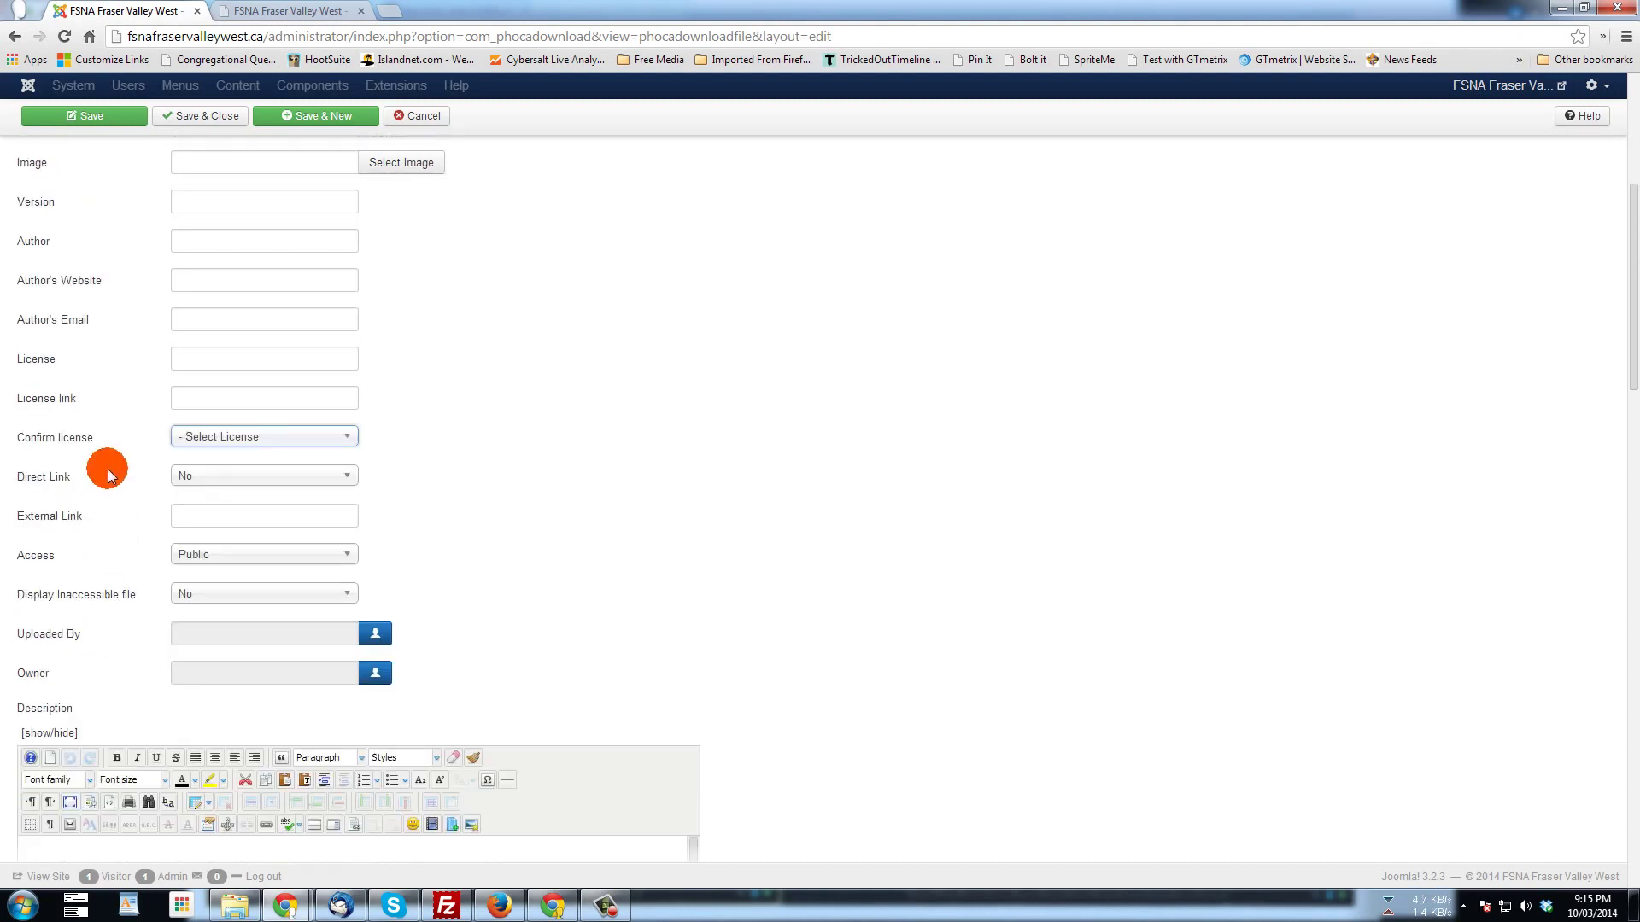
- Enter the description 'This is a sample word document to download from PhocaDownload.'
scroll(100, 412, "down", 1)
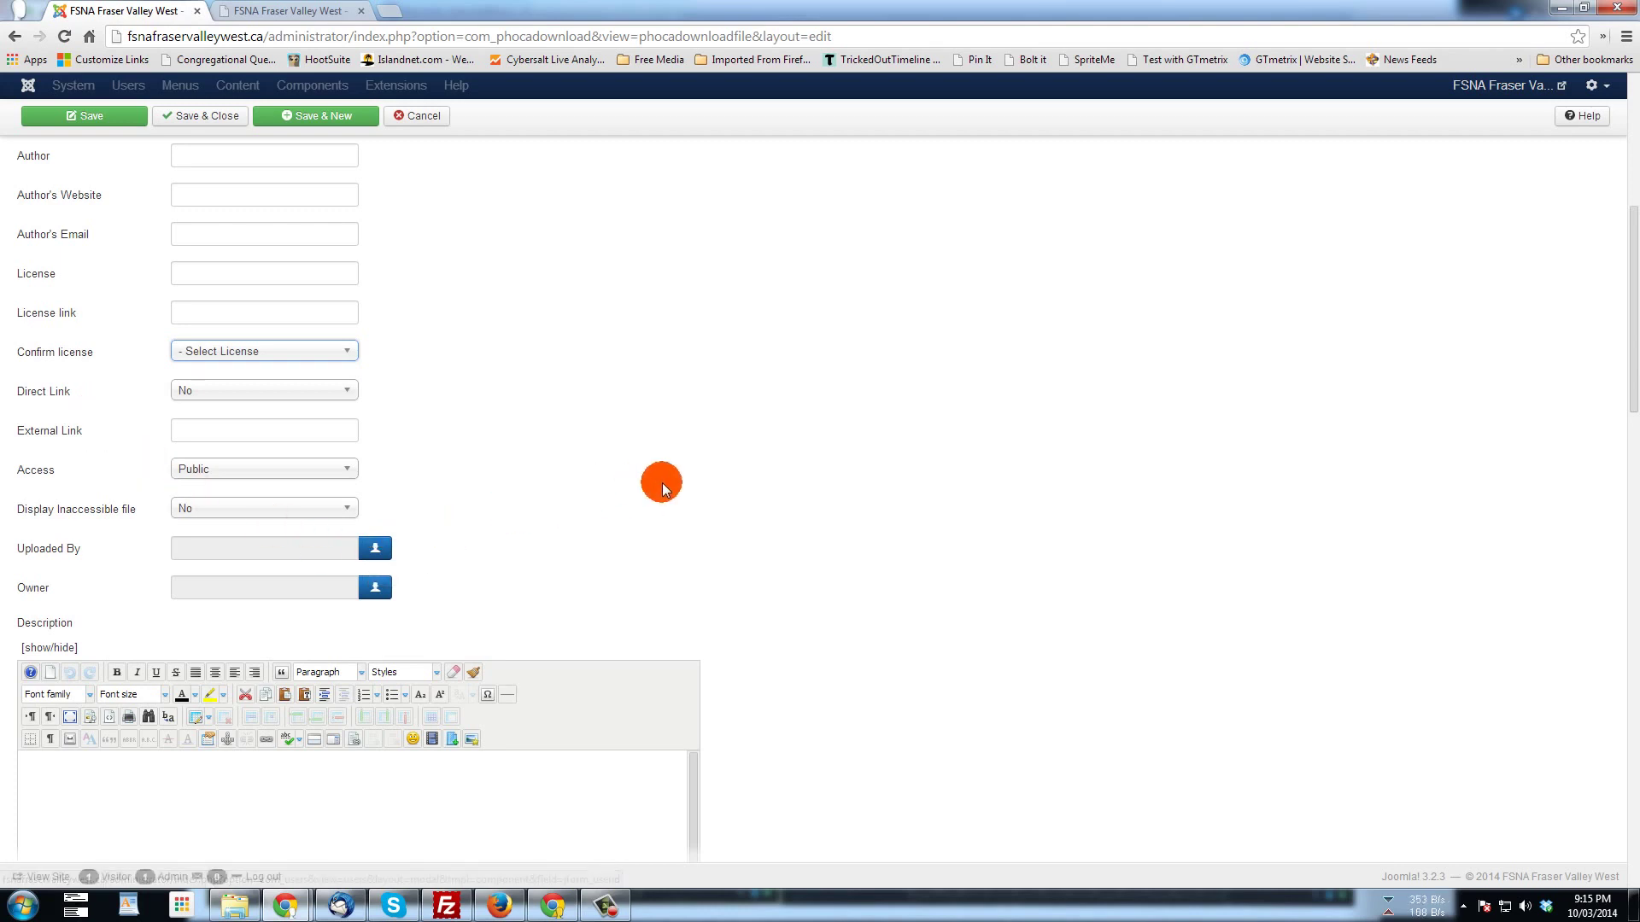
scroll(758, 476, "down", 3)
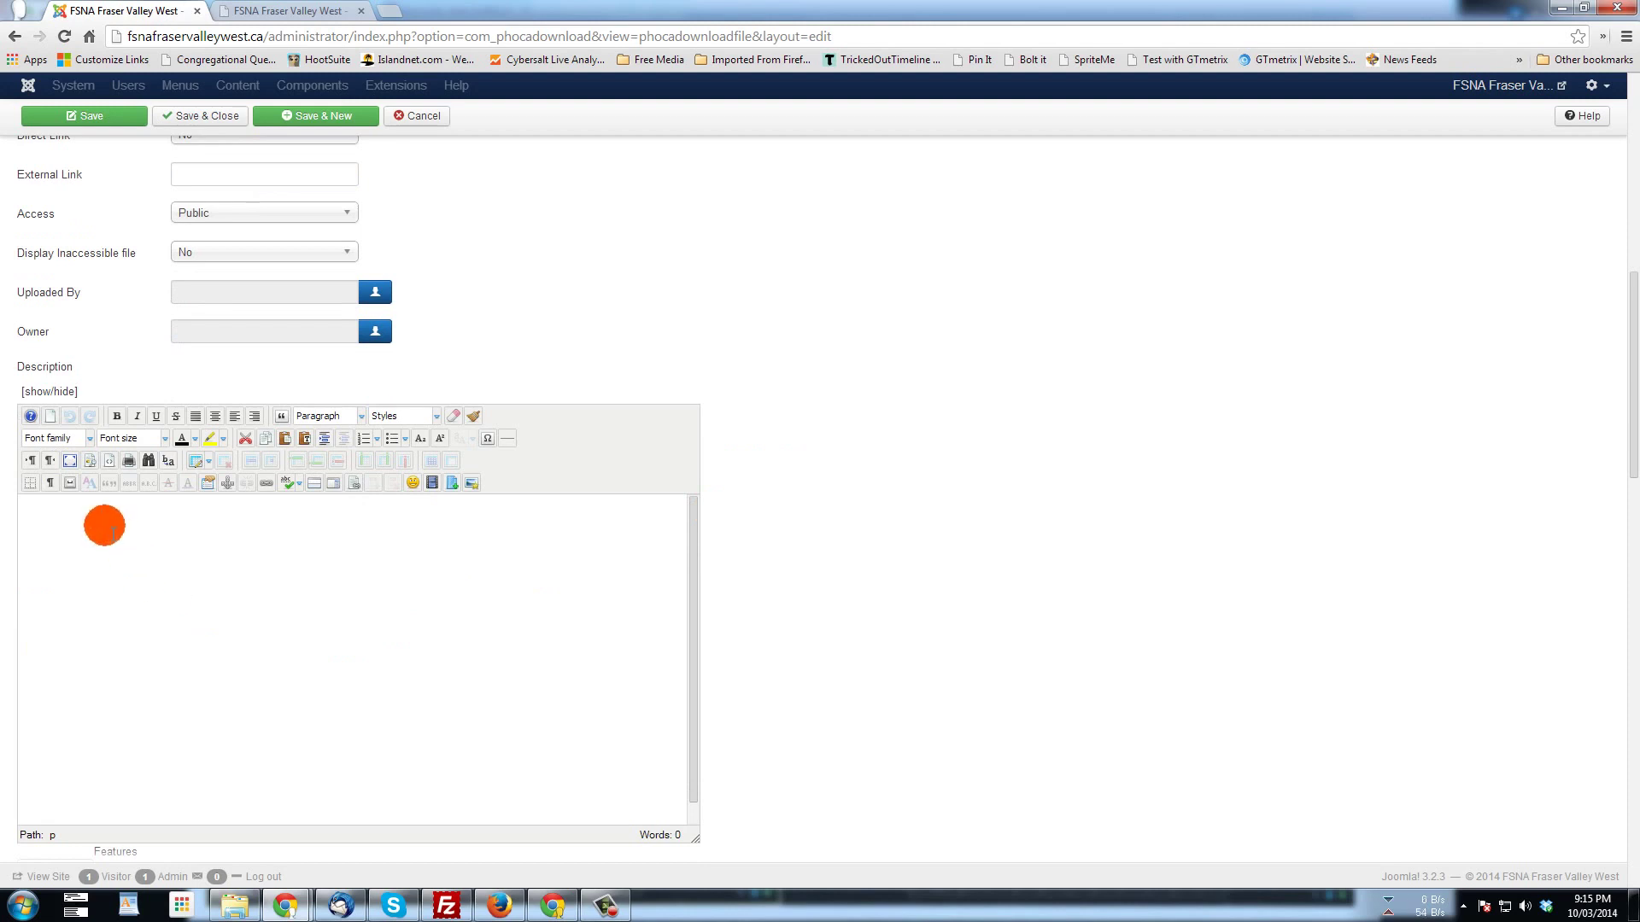
left_click(104, 526)
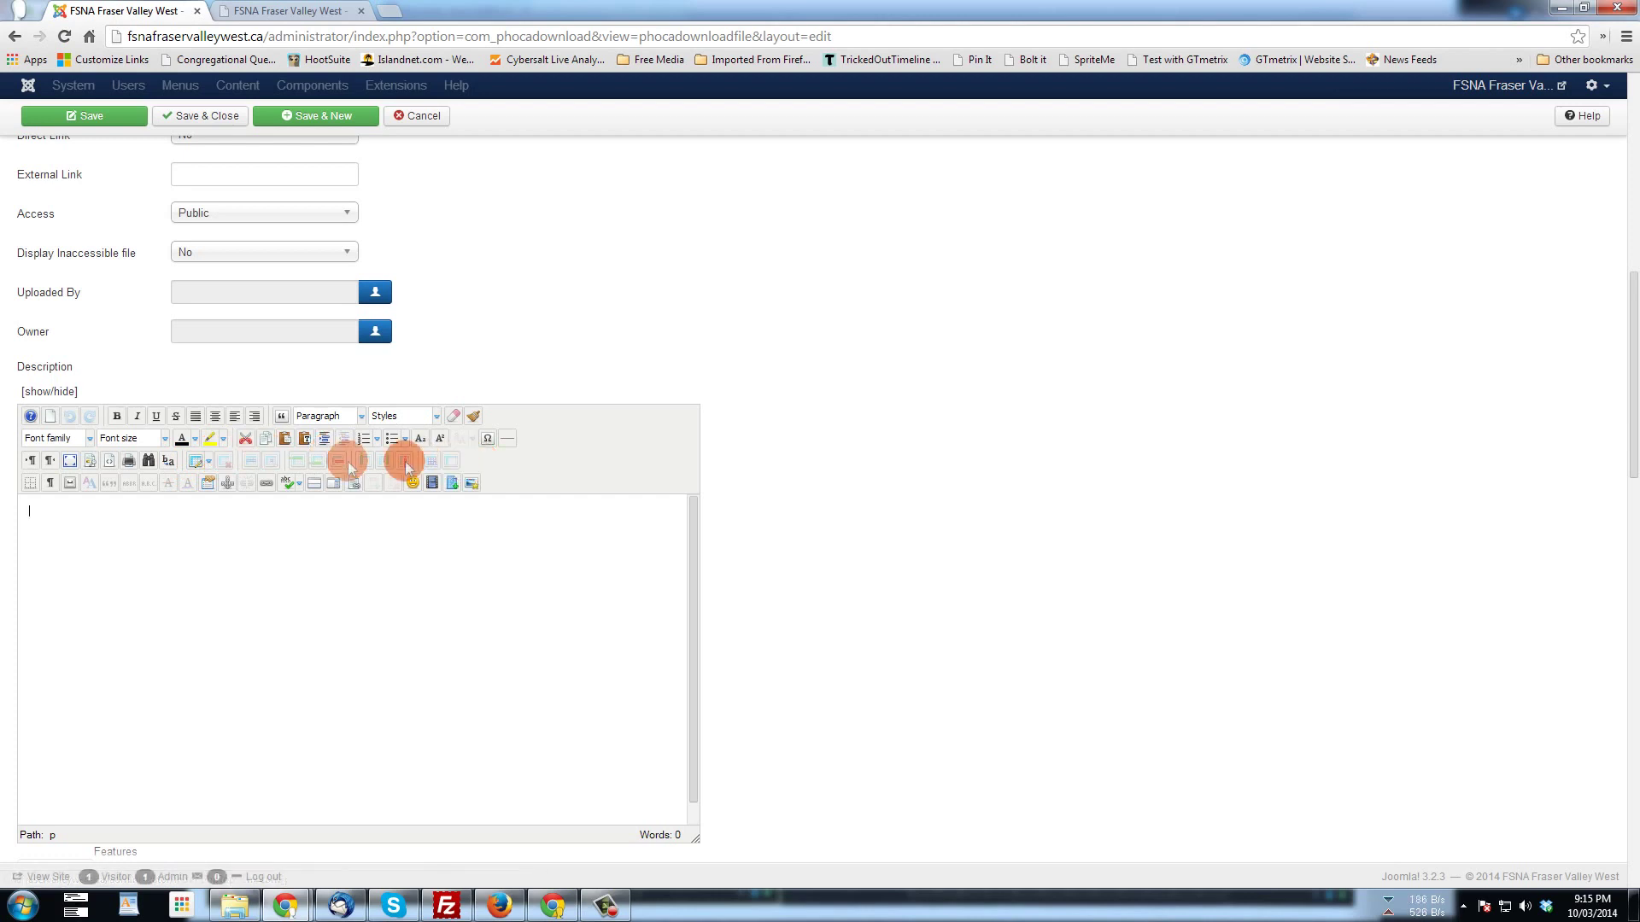
left_click(296, 575)
type("this is a smap")
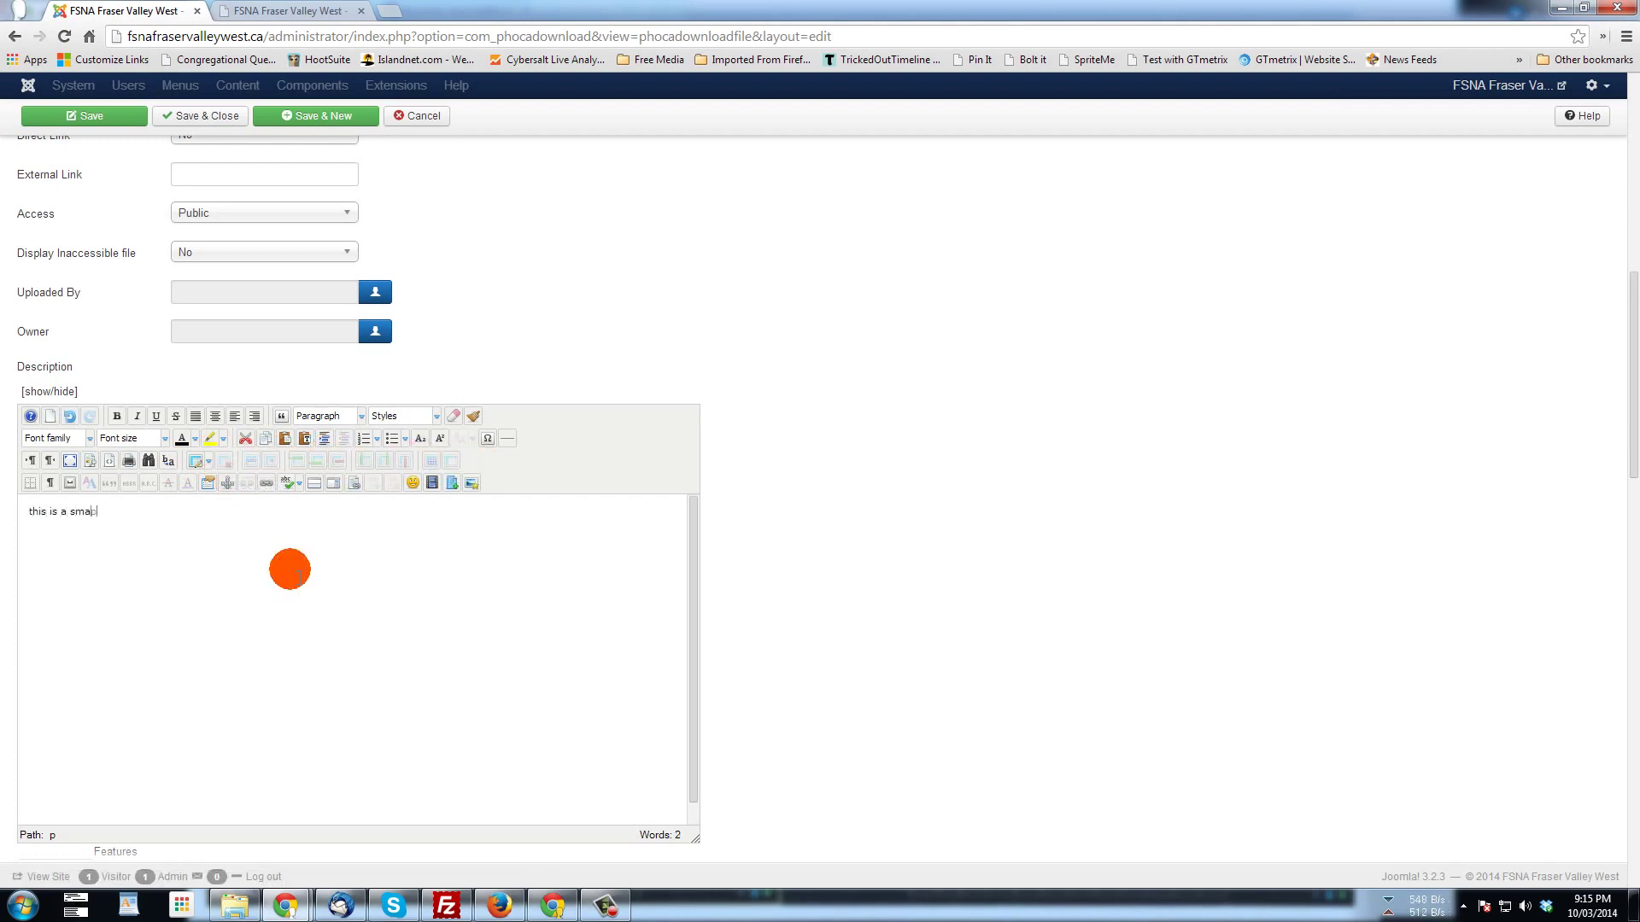
key("BackSpace")
key("BackSpace")
key("BackSpace")
key("BackSpace")
key("BackSpace")
key("BackSpace")
key("BackSpace")
key("BackSpace")
type("from")
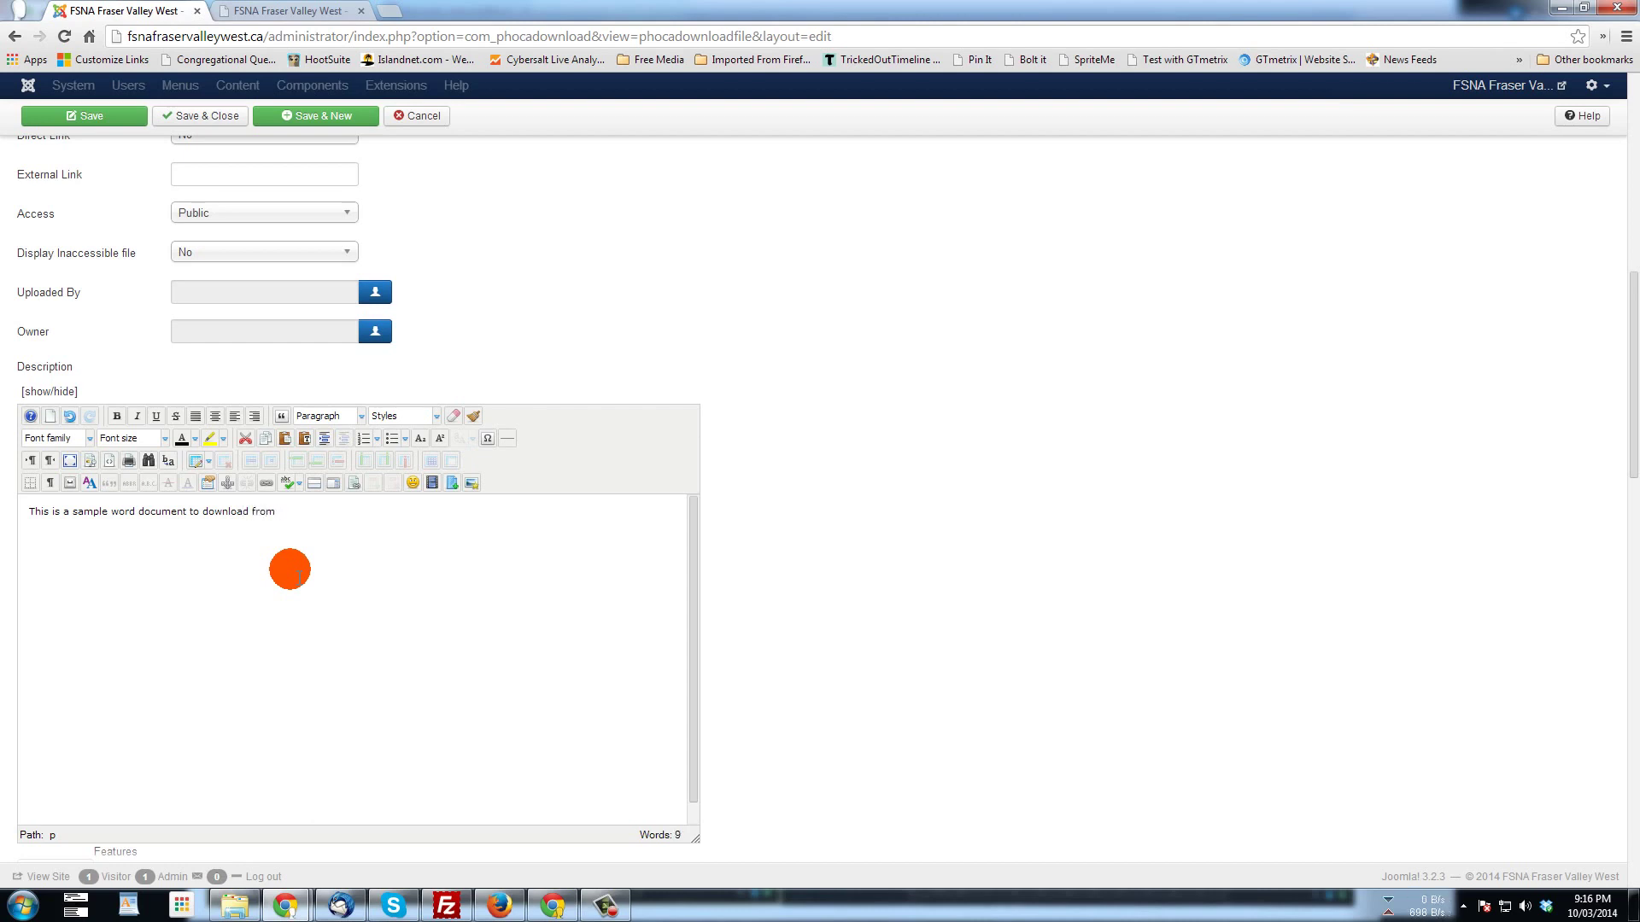
type(" Ph")
key("BackSpace")
scroll(867, 328, "up", 8)
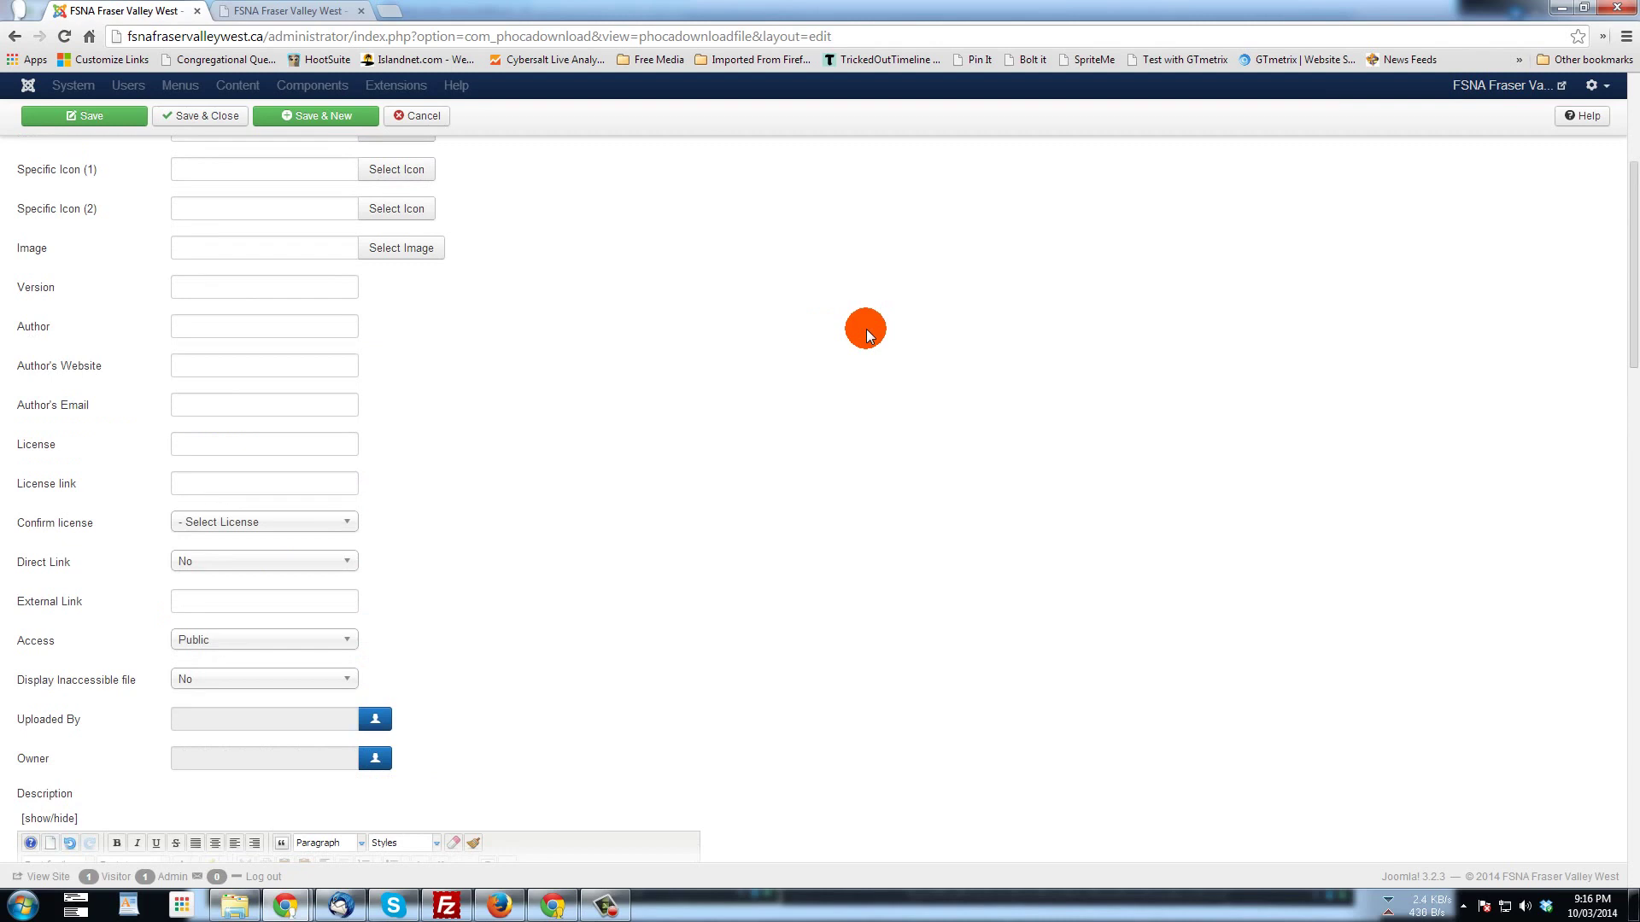
scroll(867, 335, "up", 2)
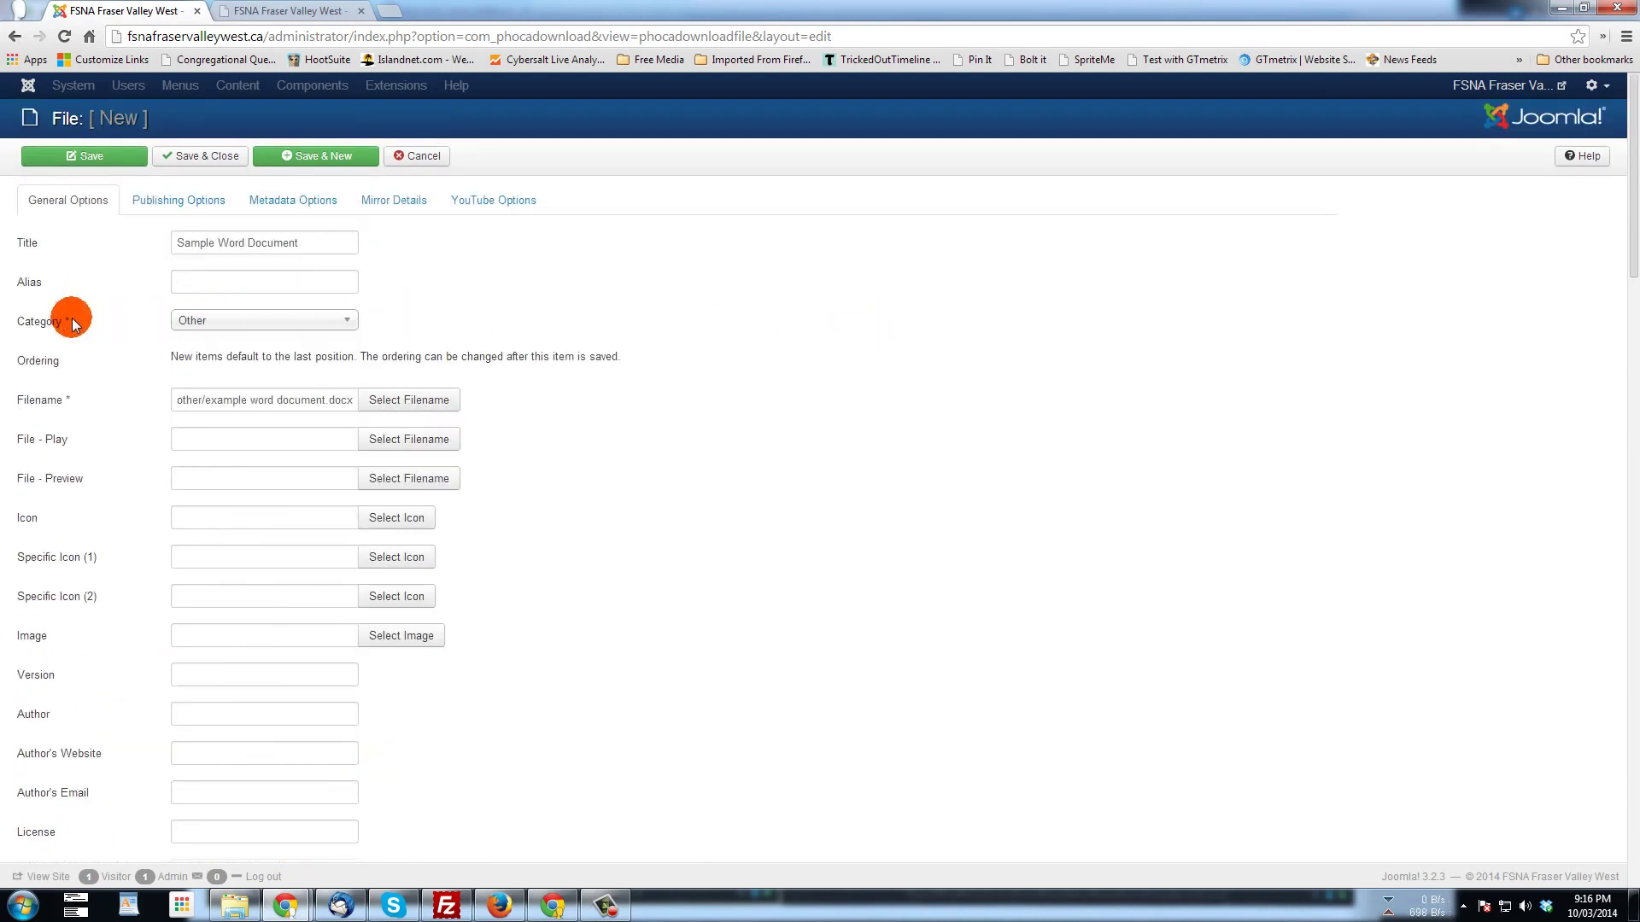
left_click(180, 205)
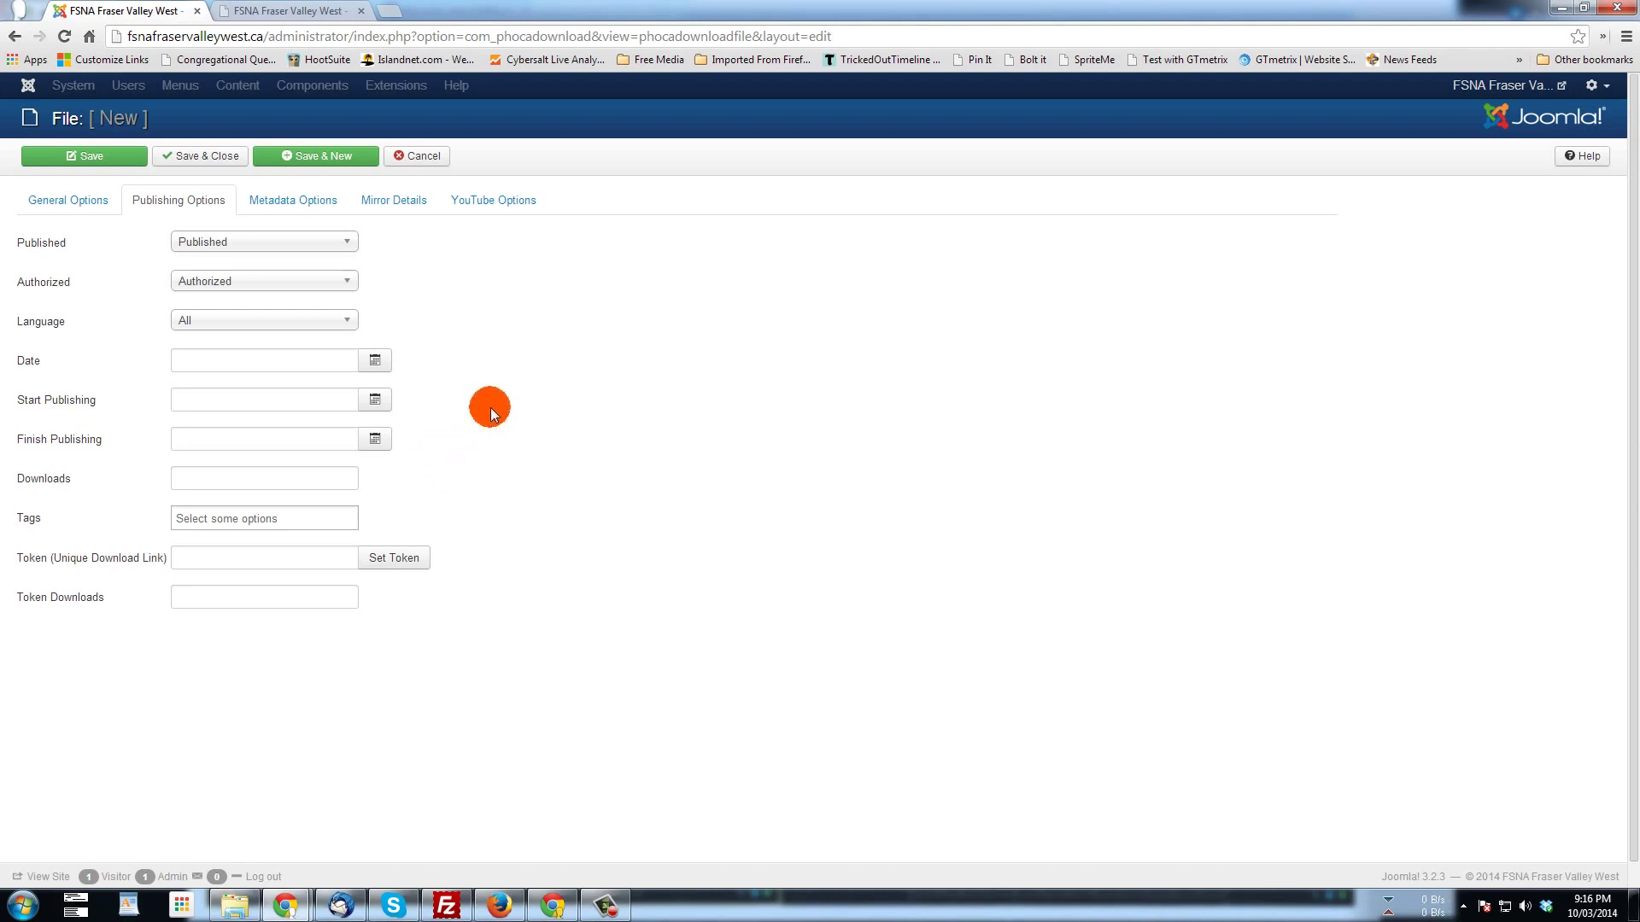
left_click(265, 202)
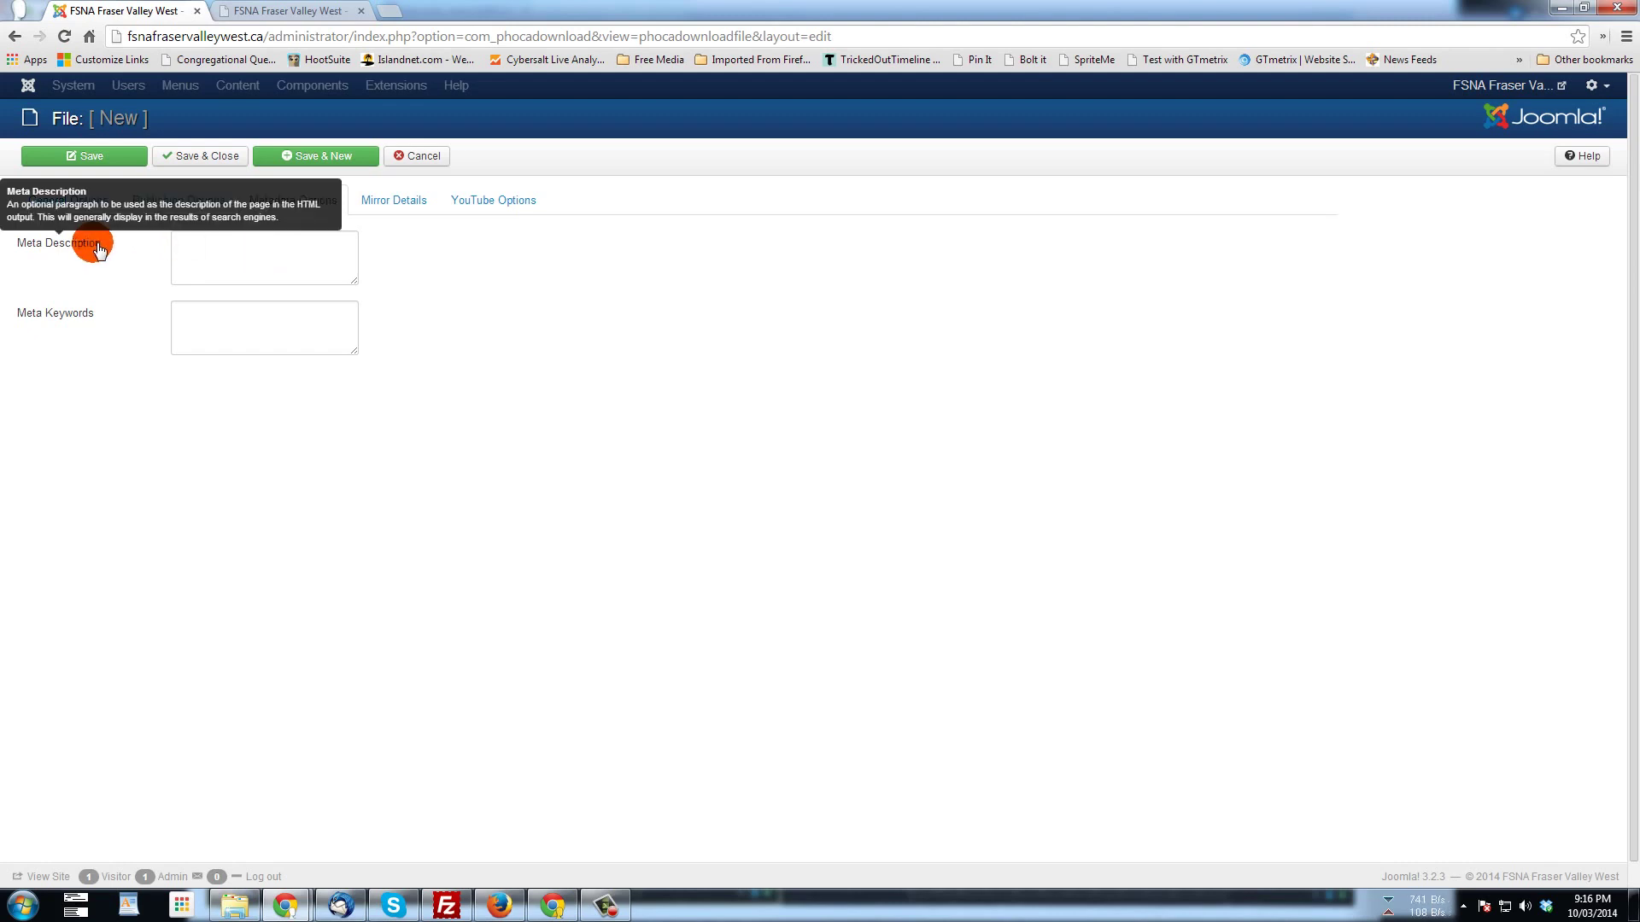
left_click(395, 201)
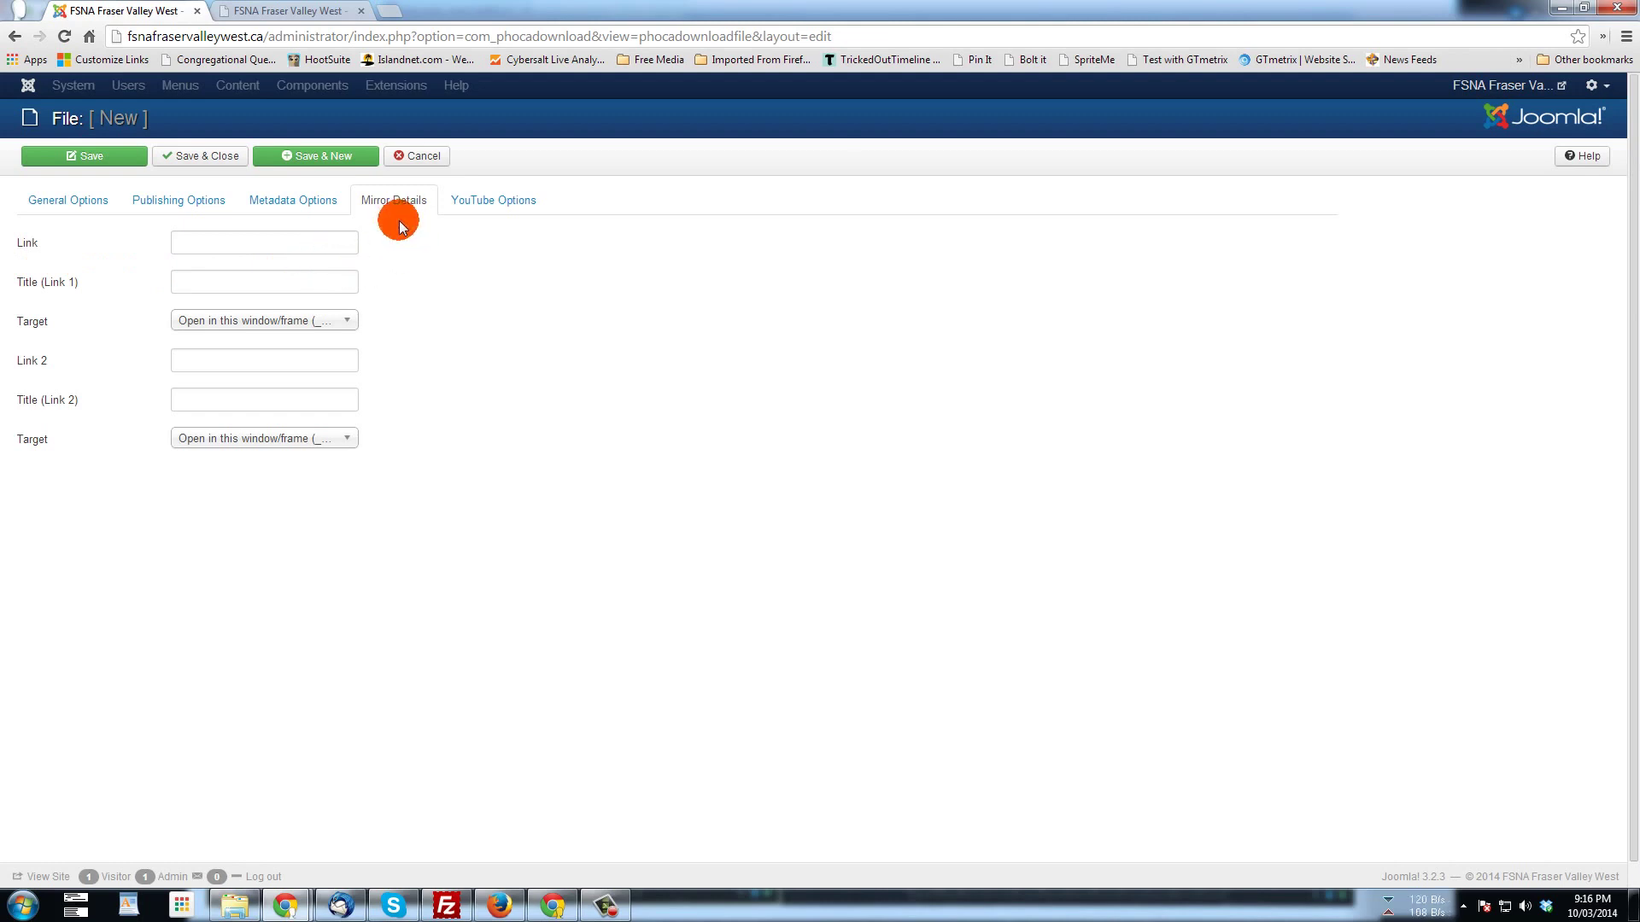
left_click(472, 200)
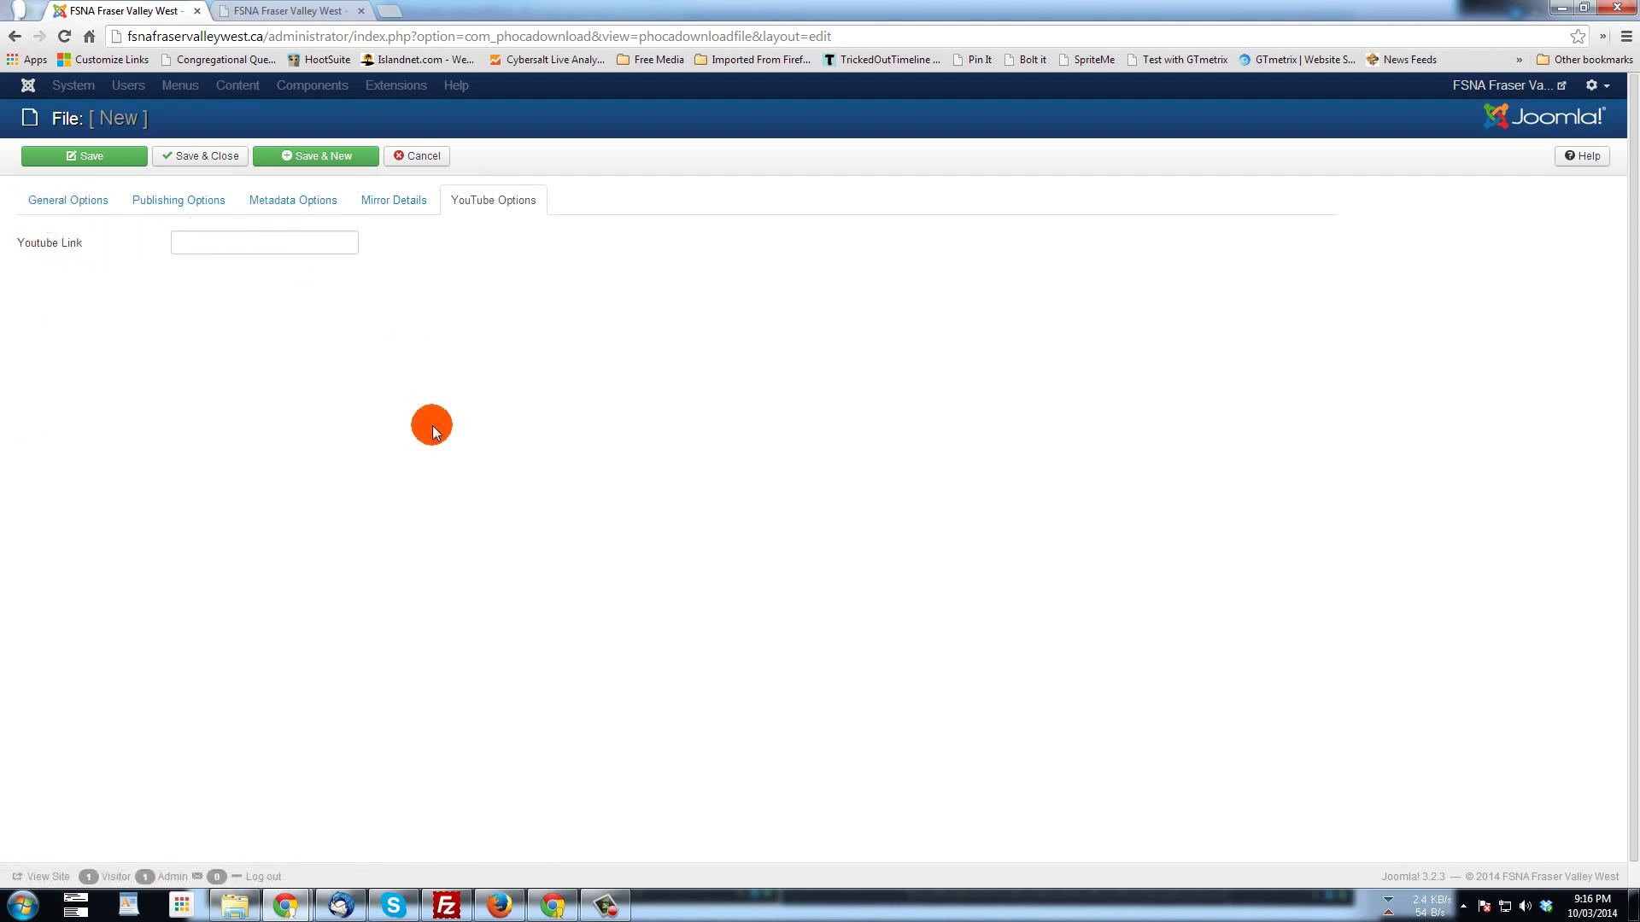
left_click(58, 200)
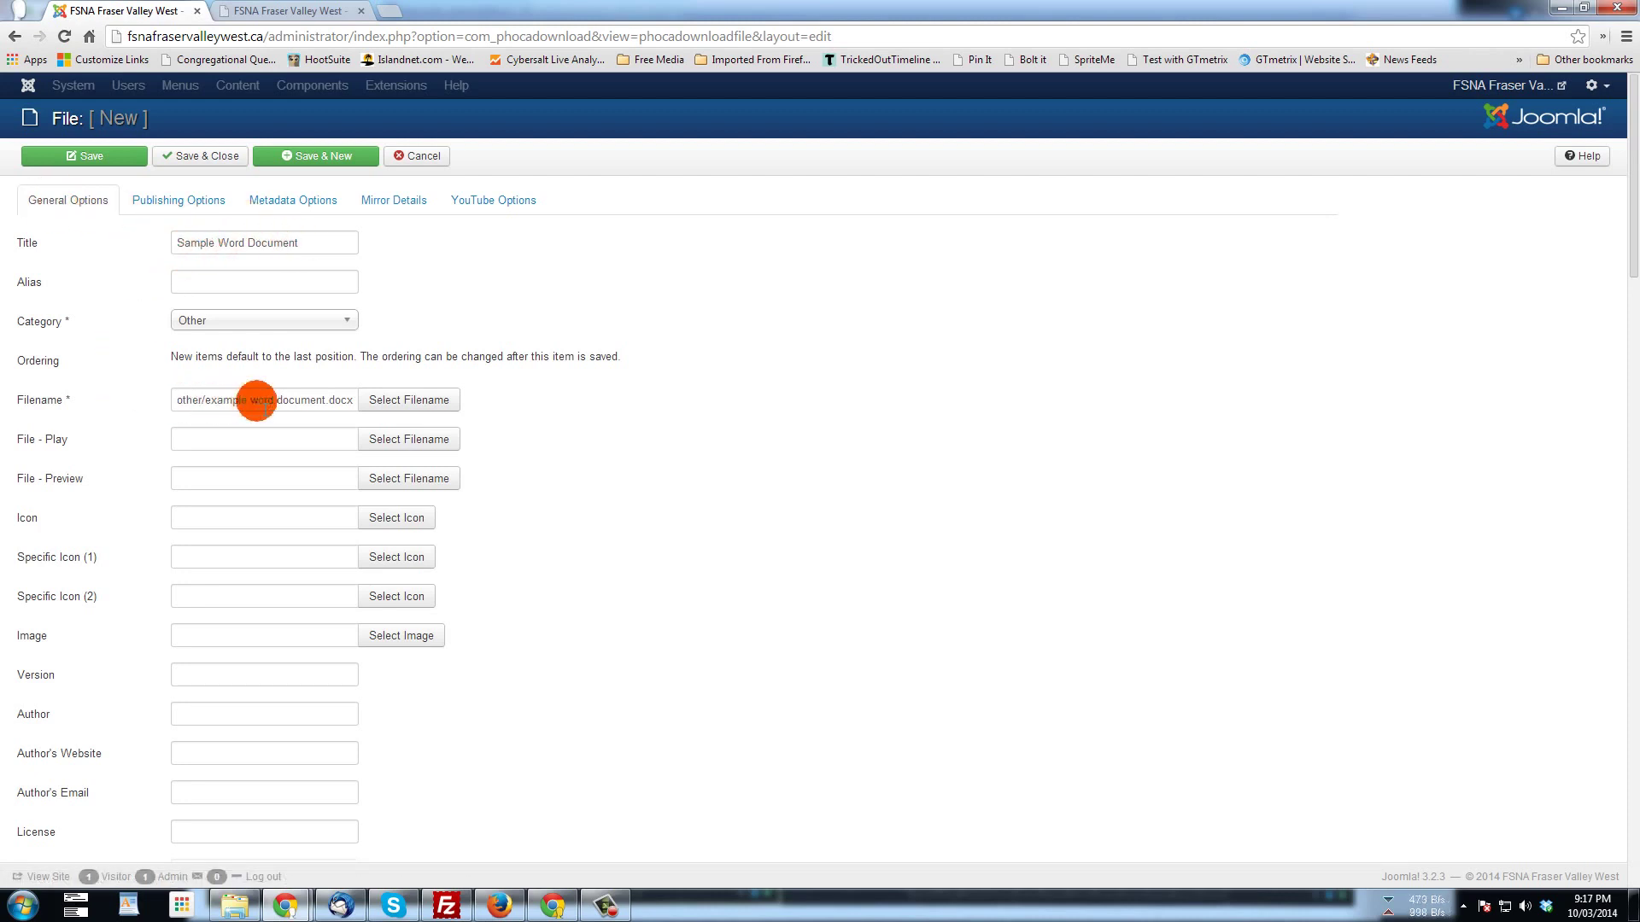
left_click(86, 161)
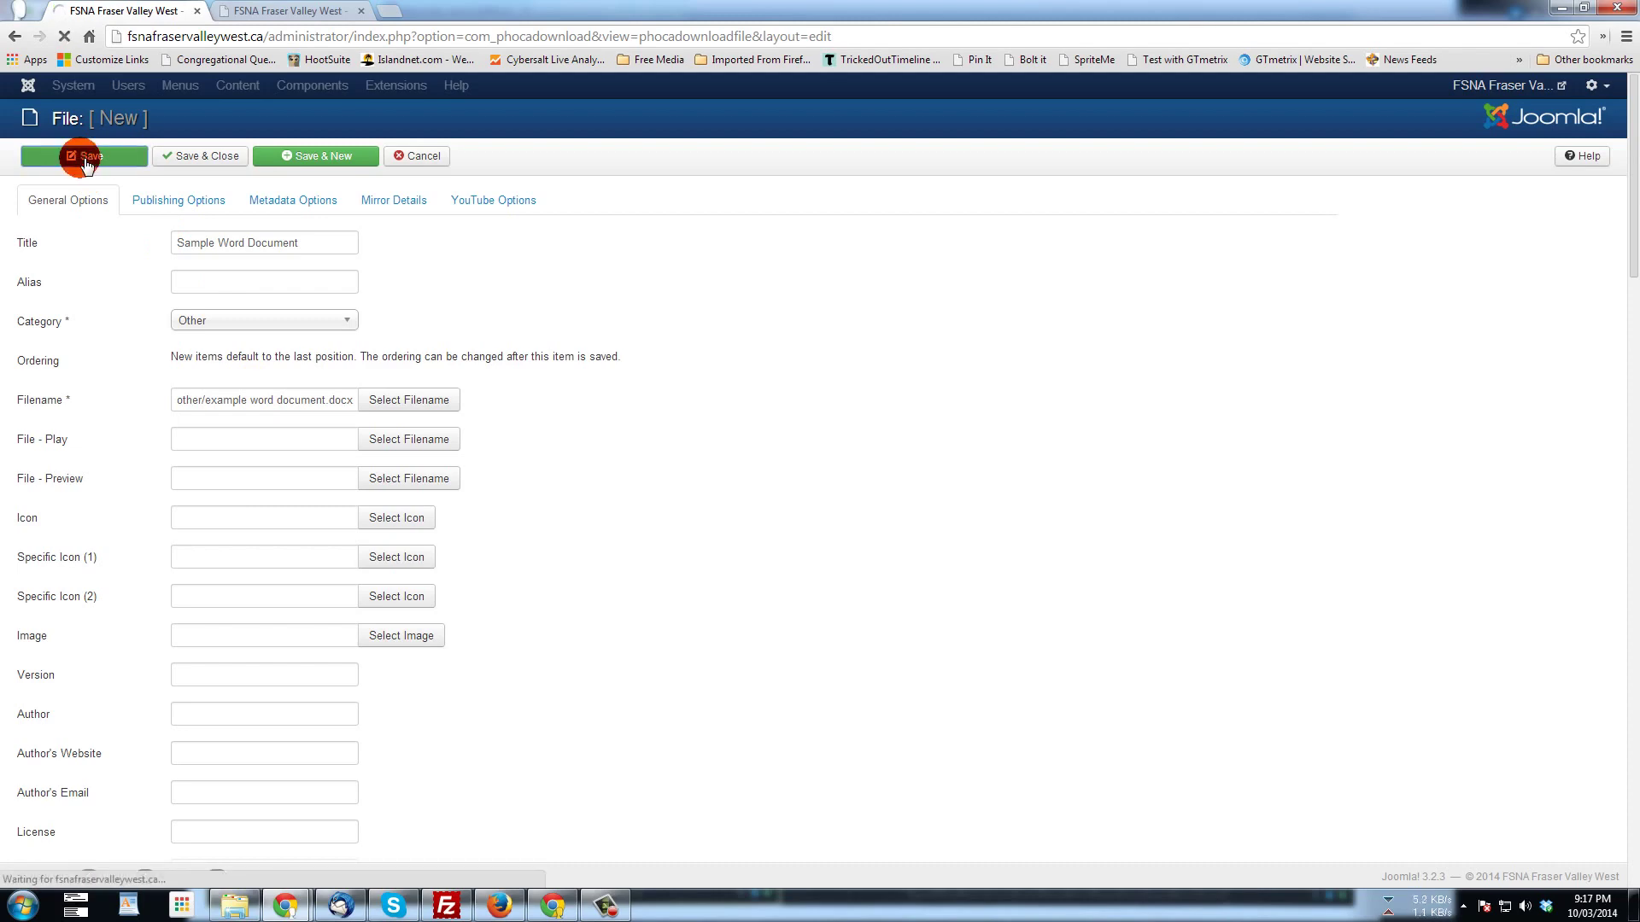
- Reload the public Office page and open the Other category to view the new file's description
left_click(266, 11)
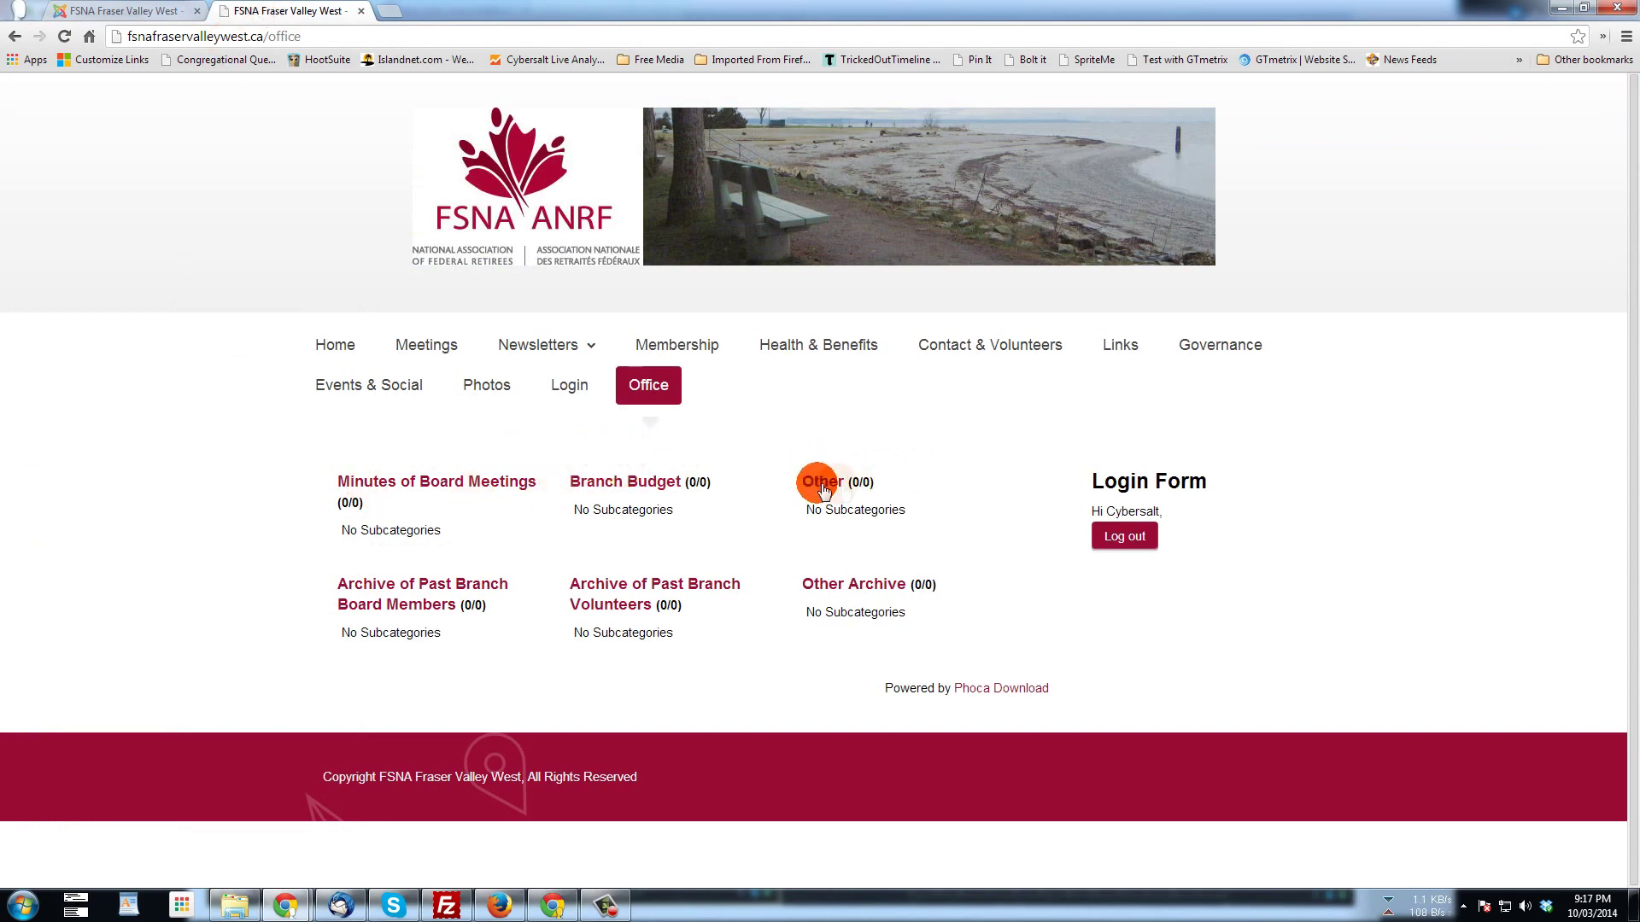
left_click(64, 36)
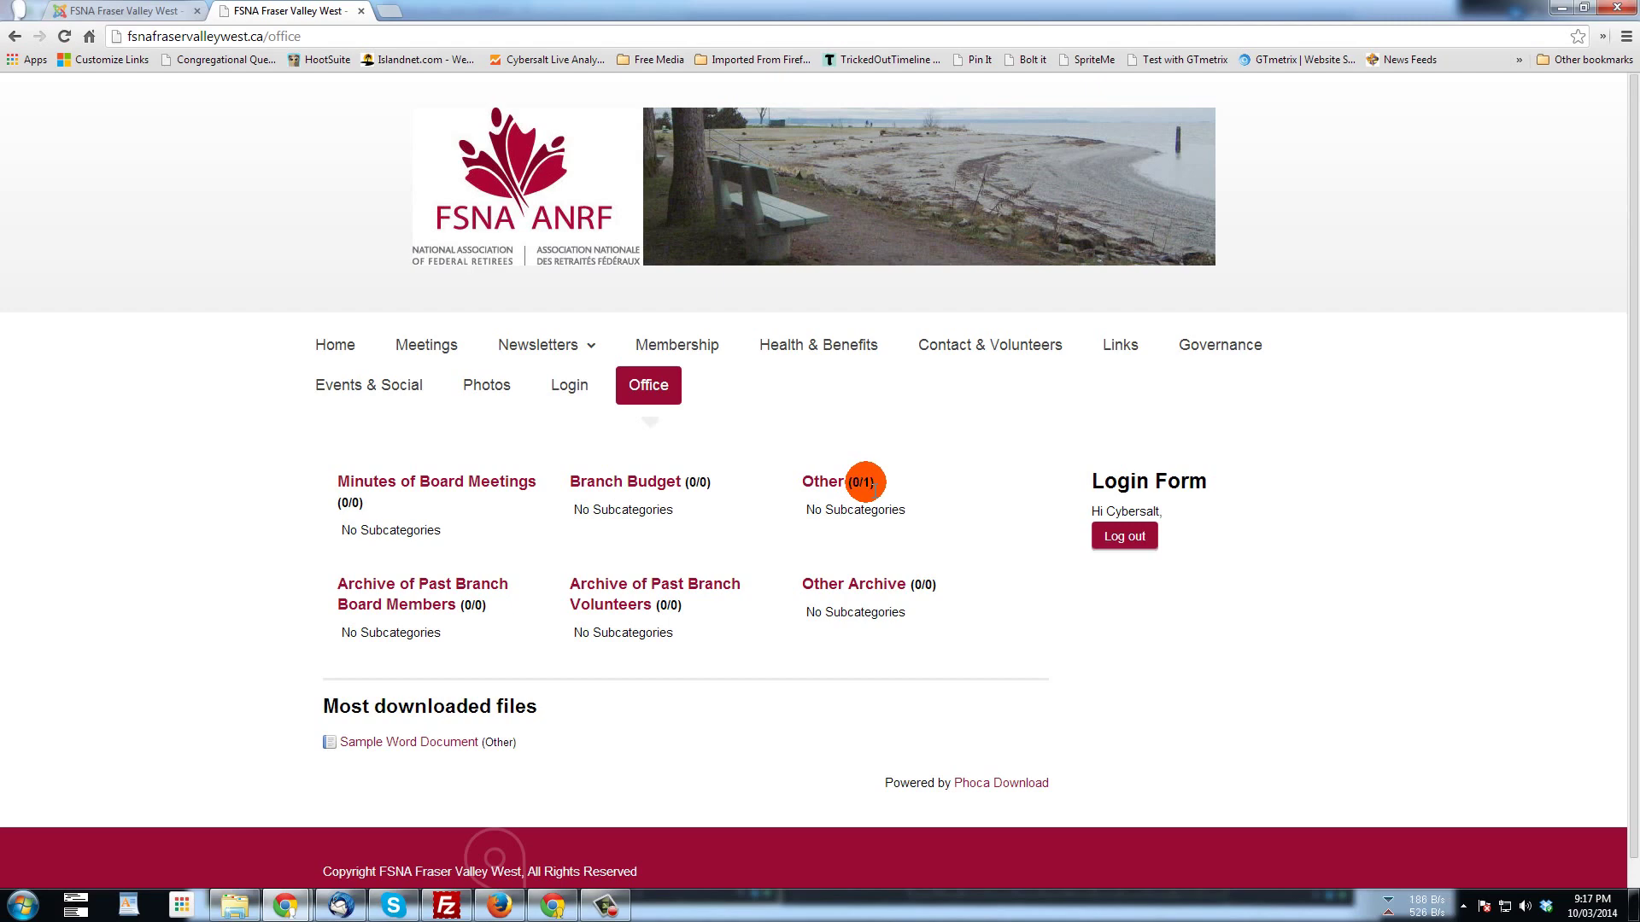
left_click(823, 483)
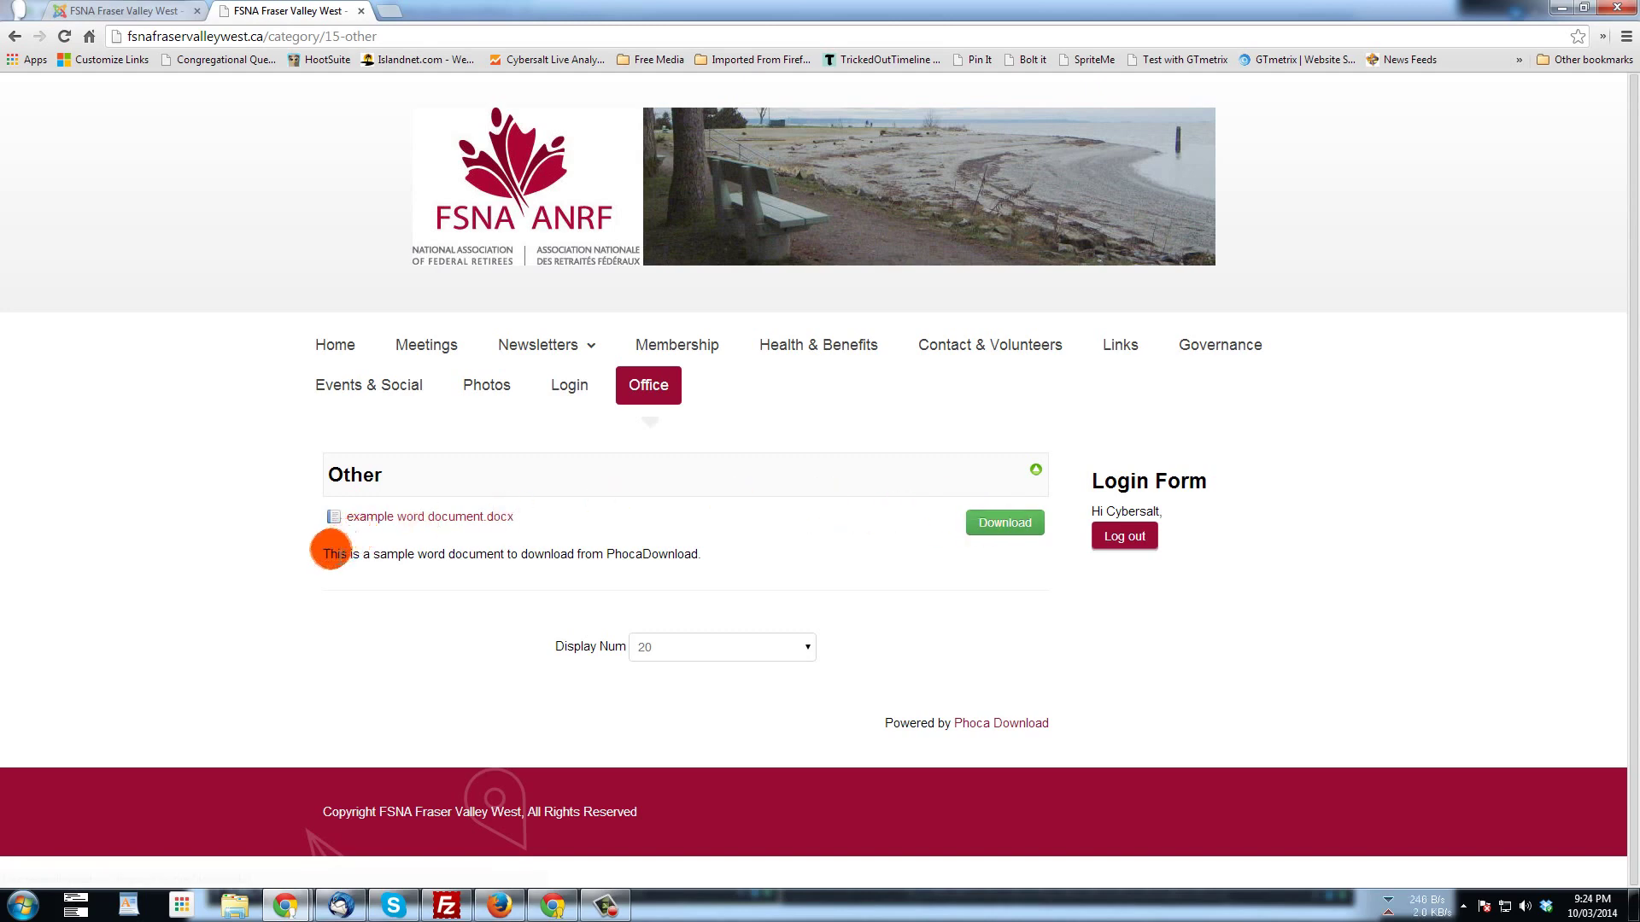
left_click_drag(323, 556, 664, 539)
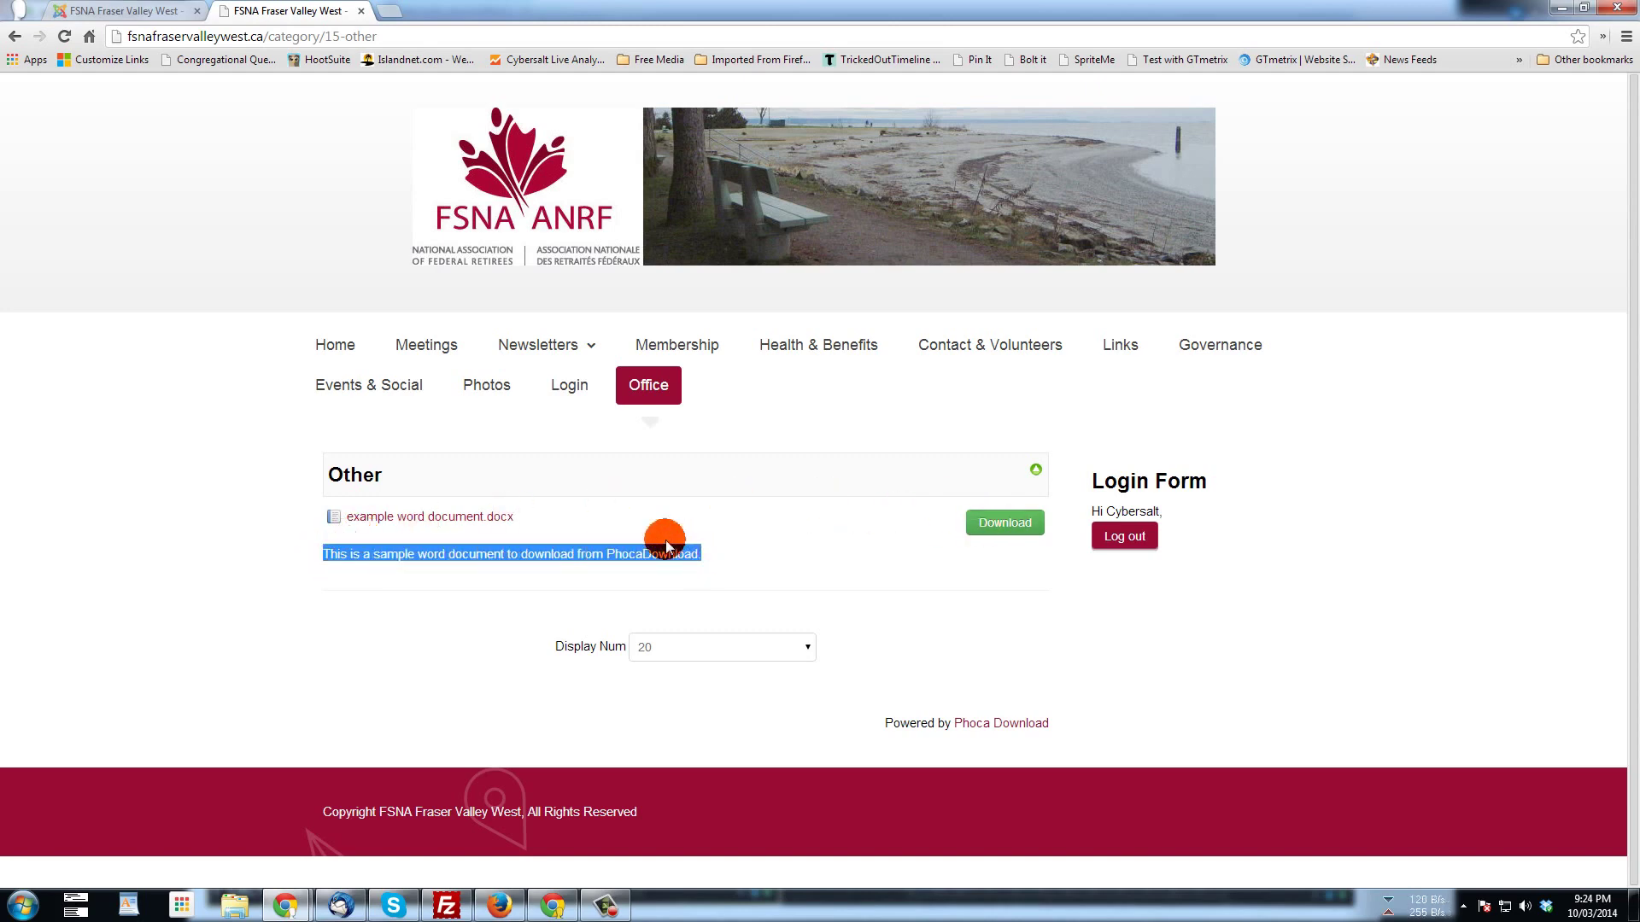
- Download example word document.docx from the Other category and save it to the computer
left_click(1016, 523)
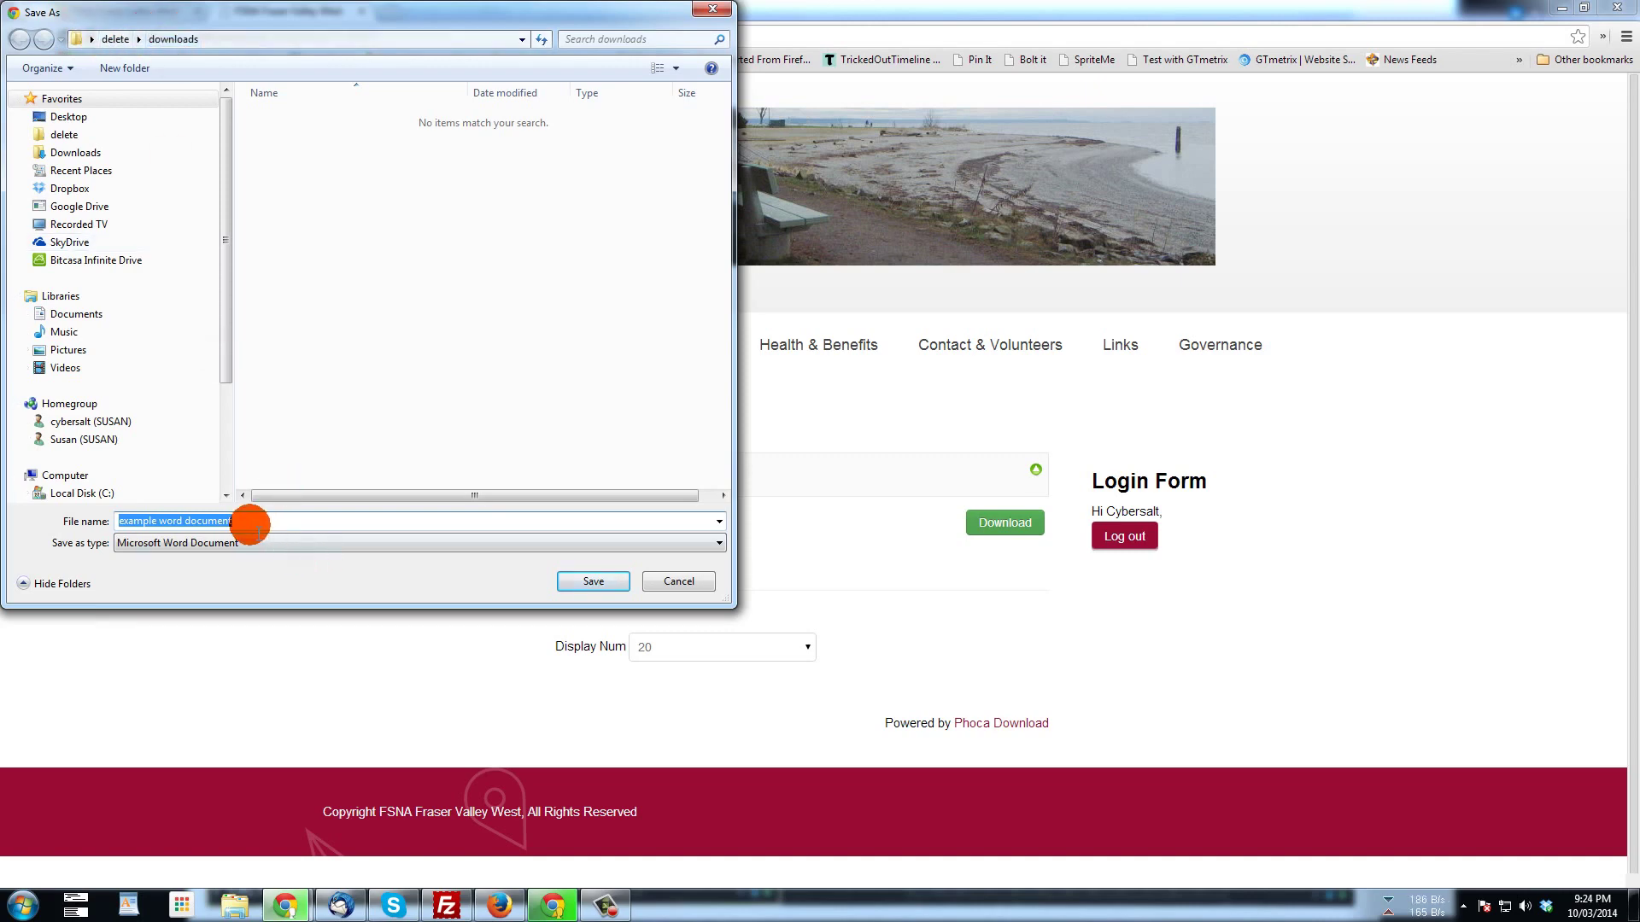
left_click(593, 581)
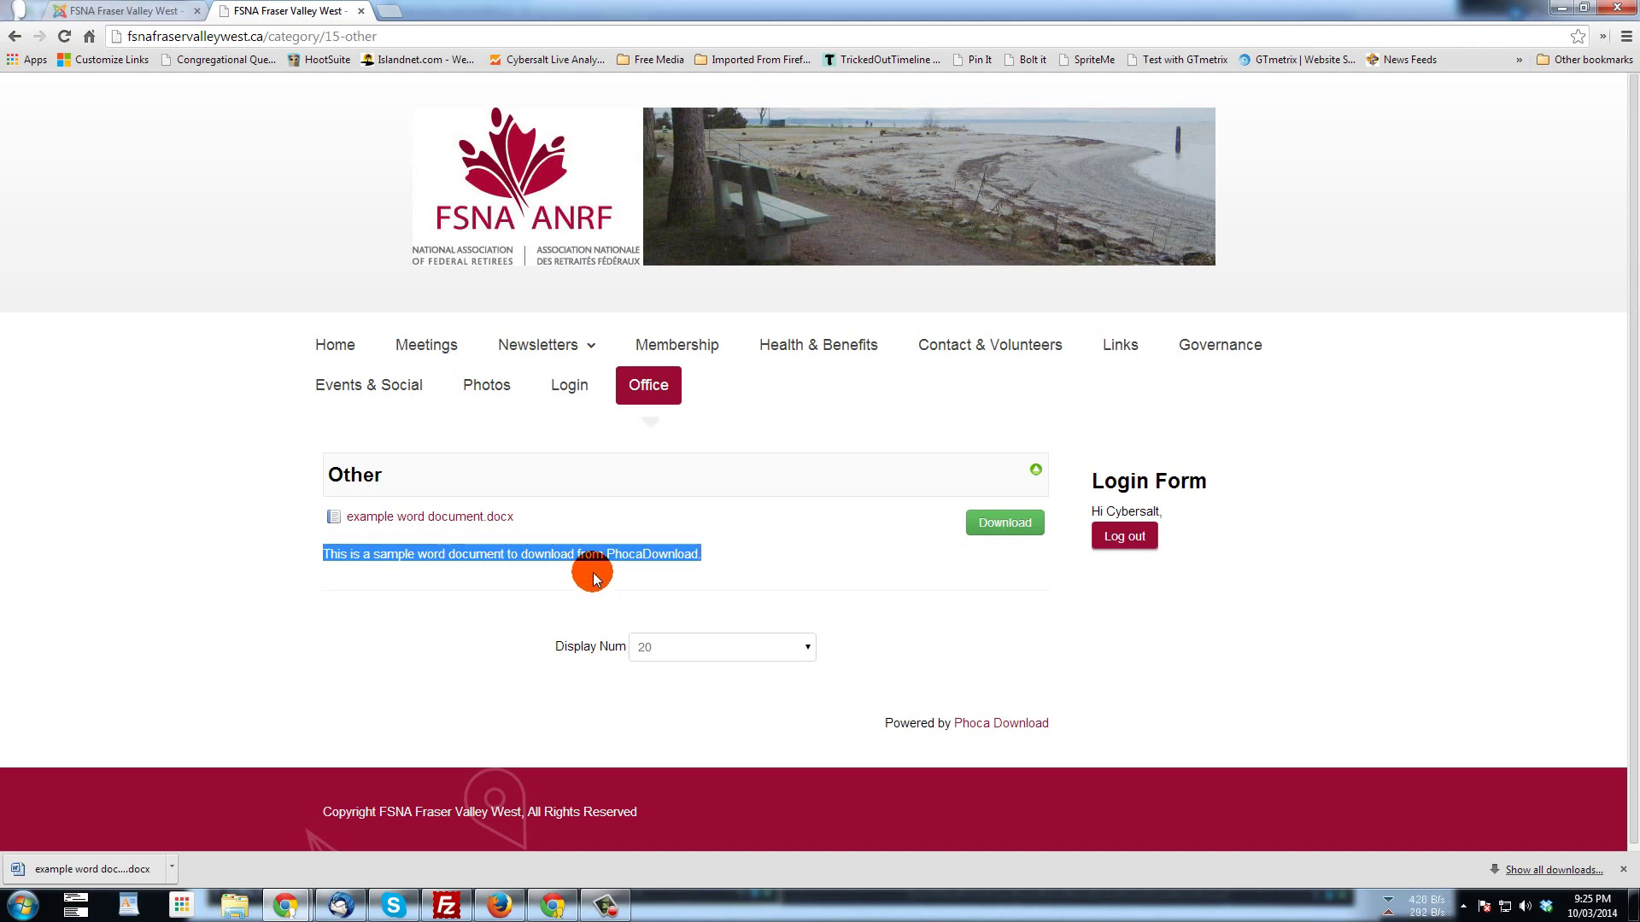
- Save the Word file entry and start a new download file entry
left_click(122, 12)
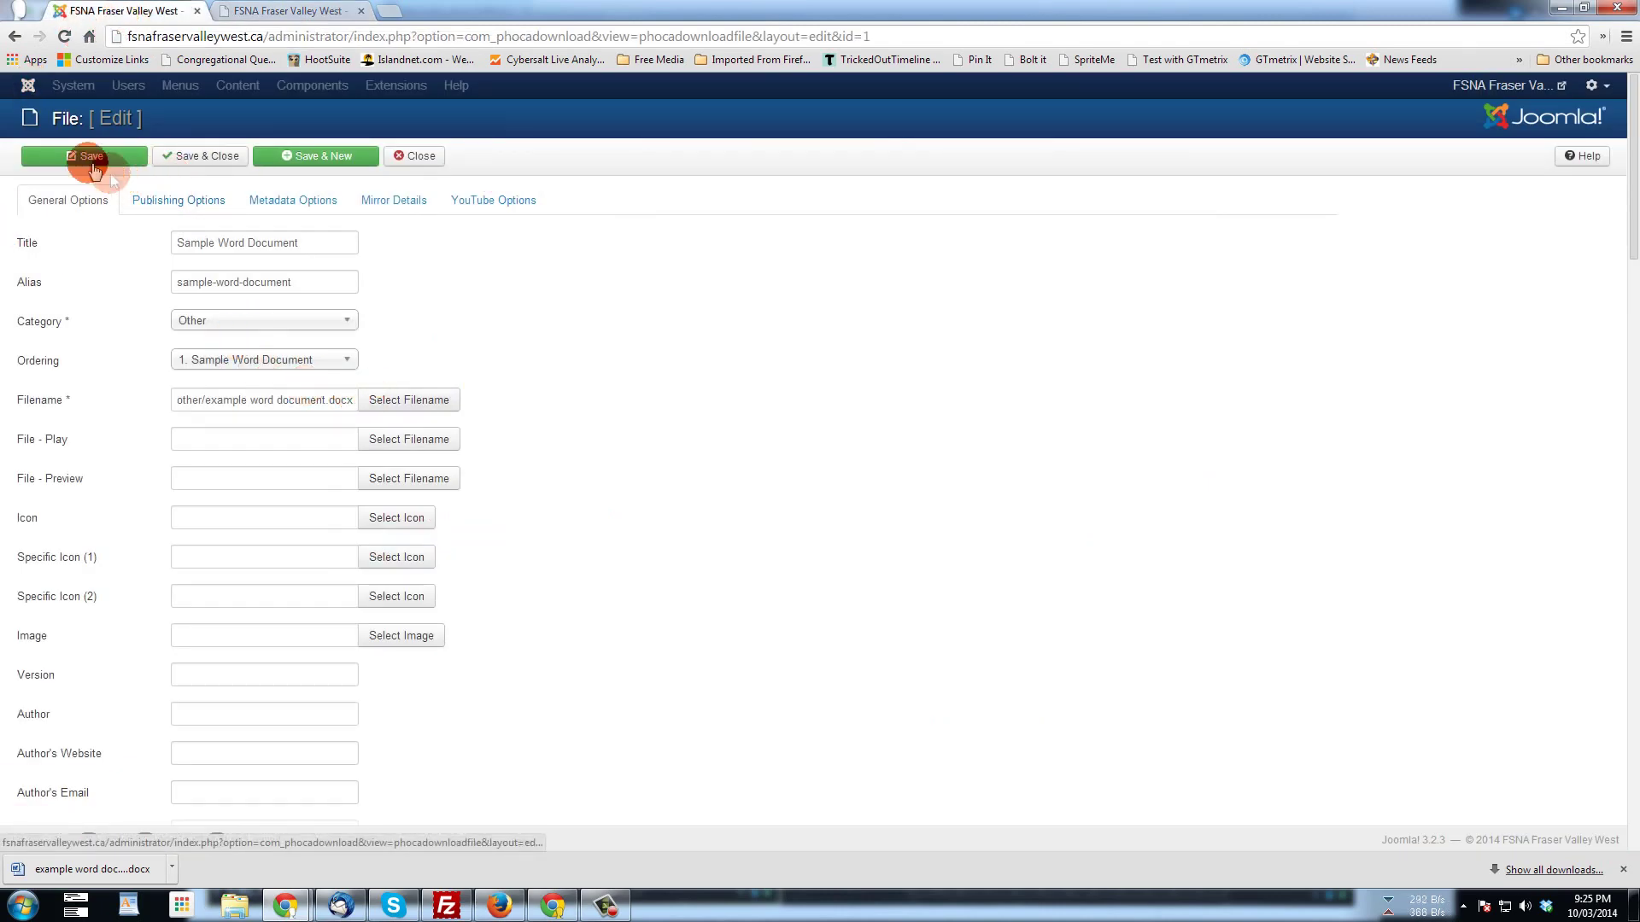
left_click(190, 160)
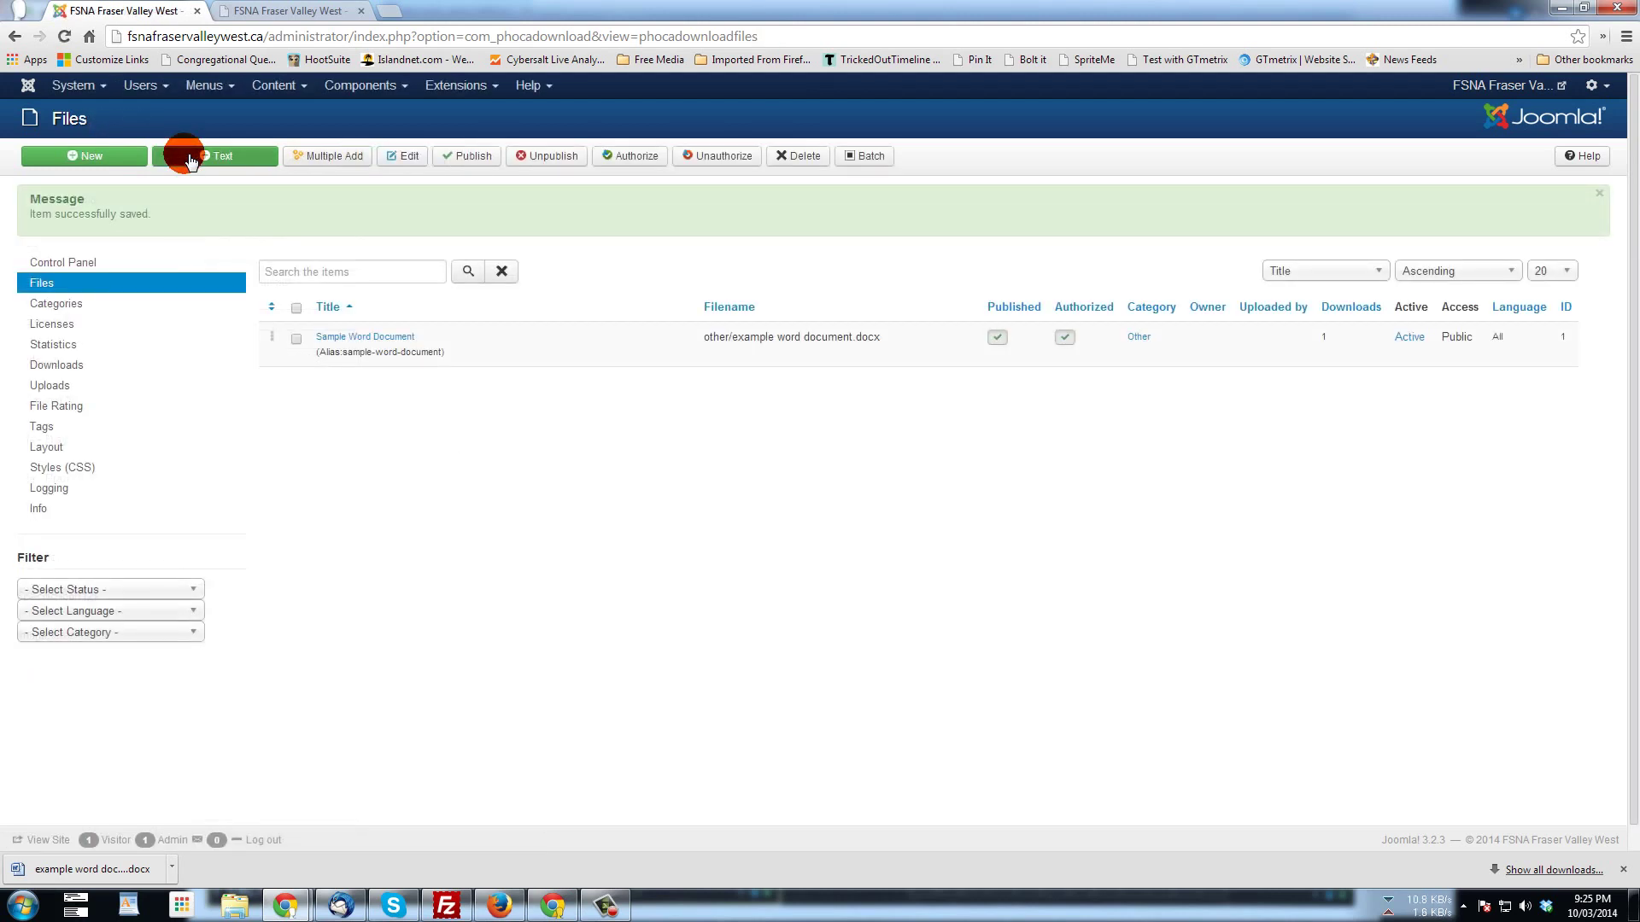
left_click(116, 157)
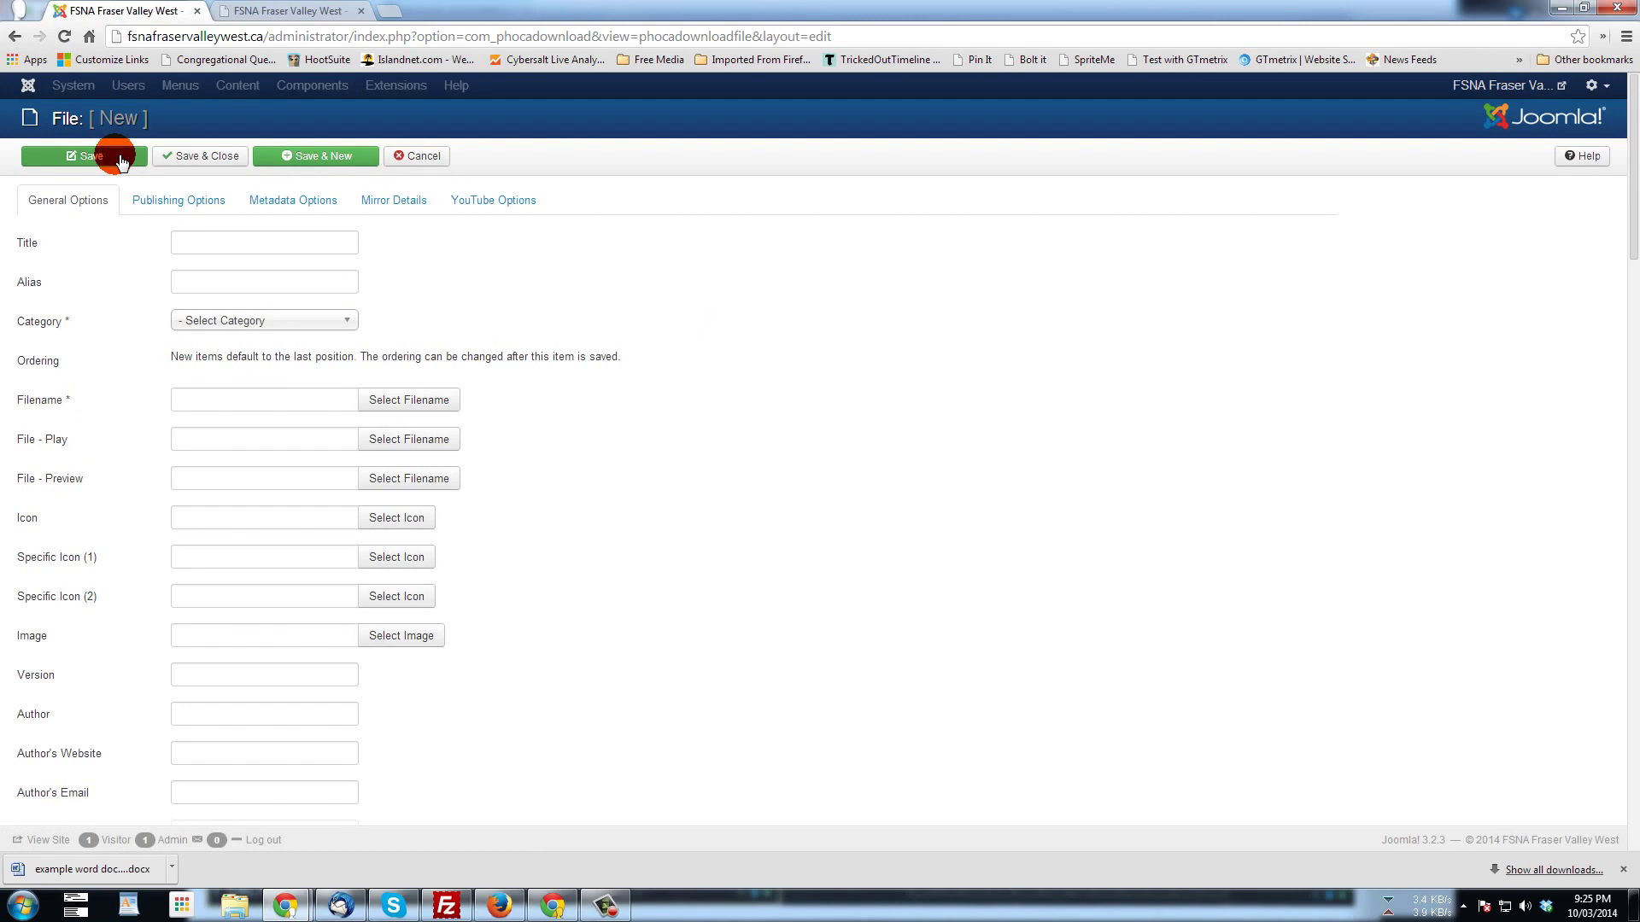
- Title the new entry 'Sample PDF File' and put it in the Other category
left_click(227, 246)
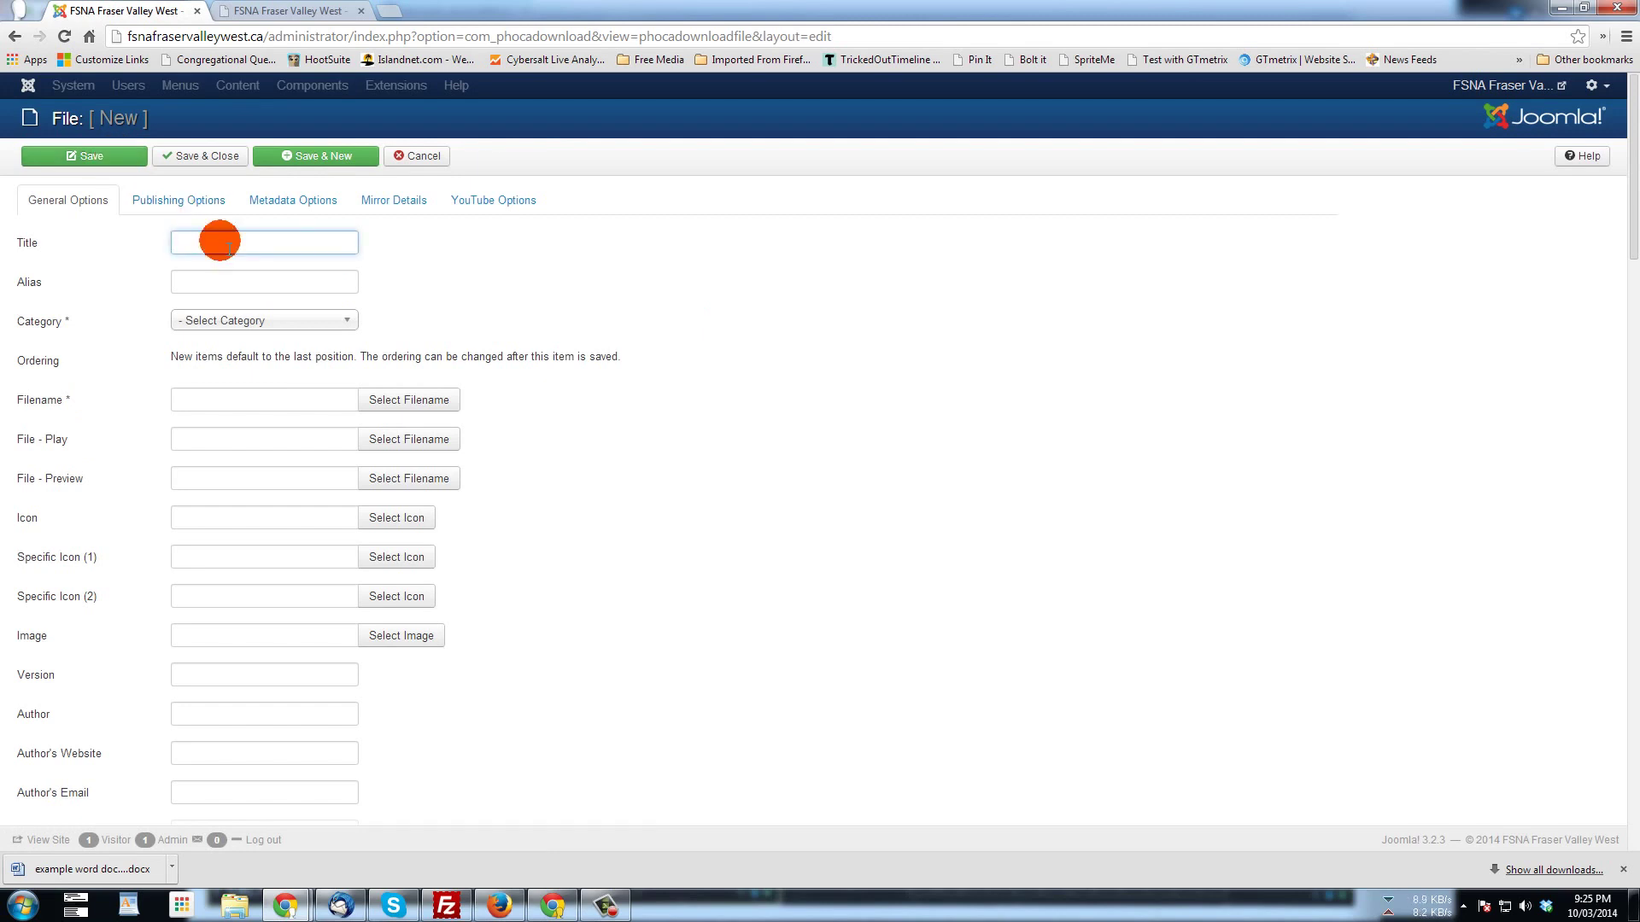
type("Sample PDF File")
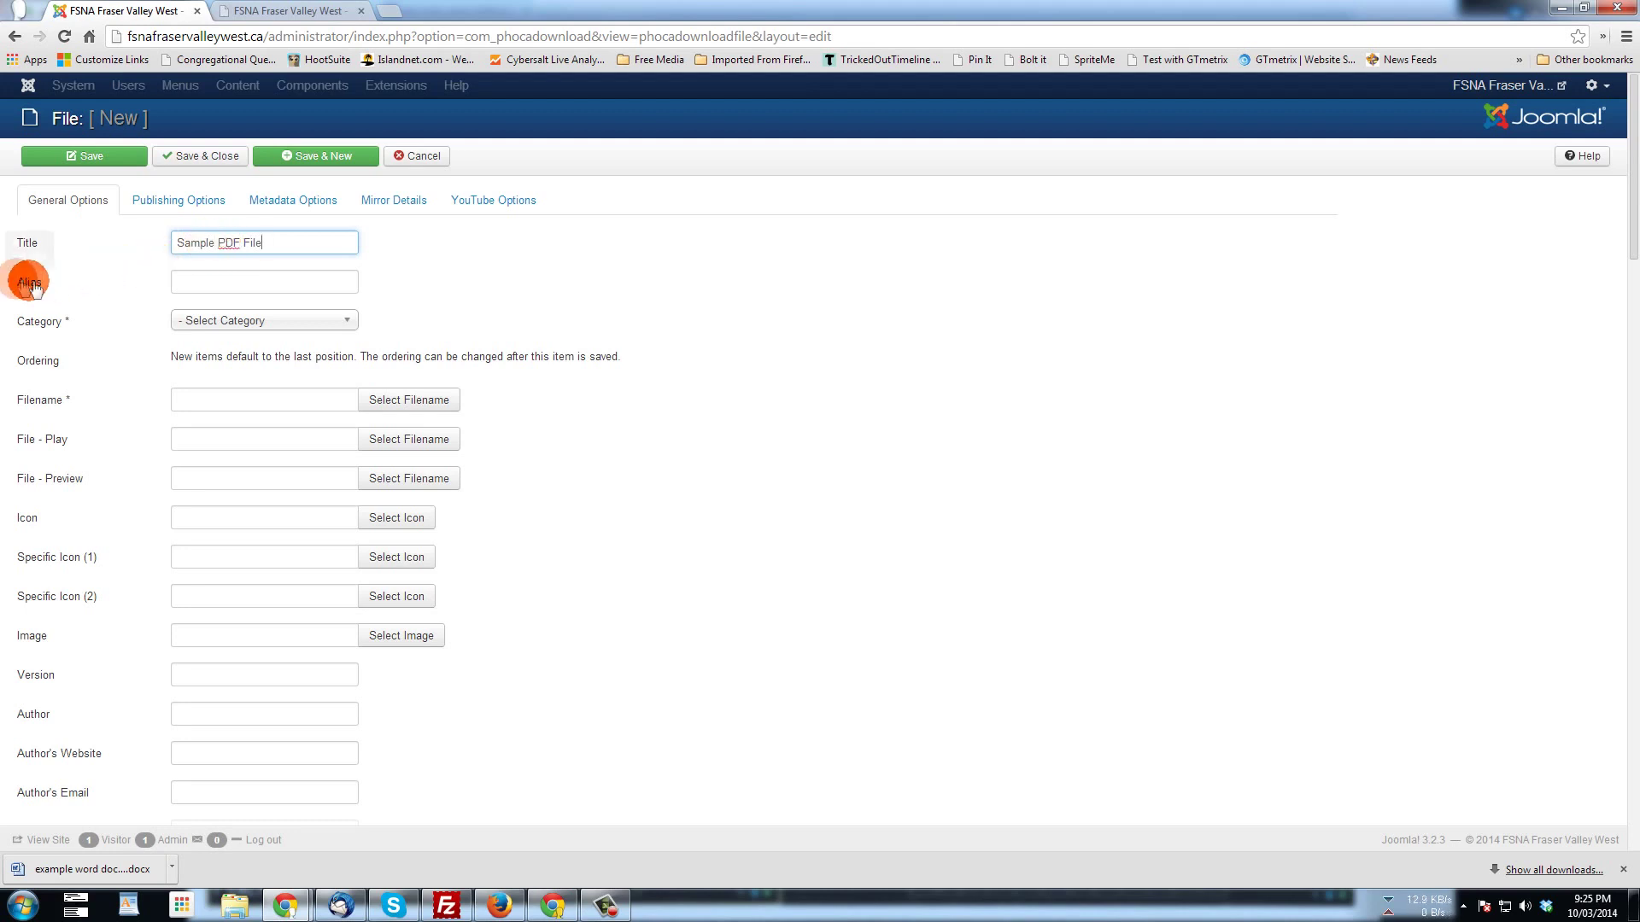
left_click(245, 320)
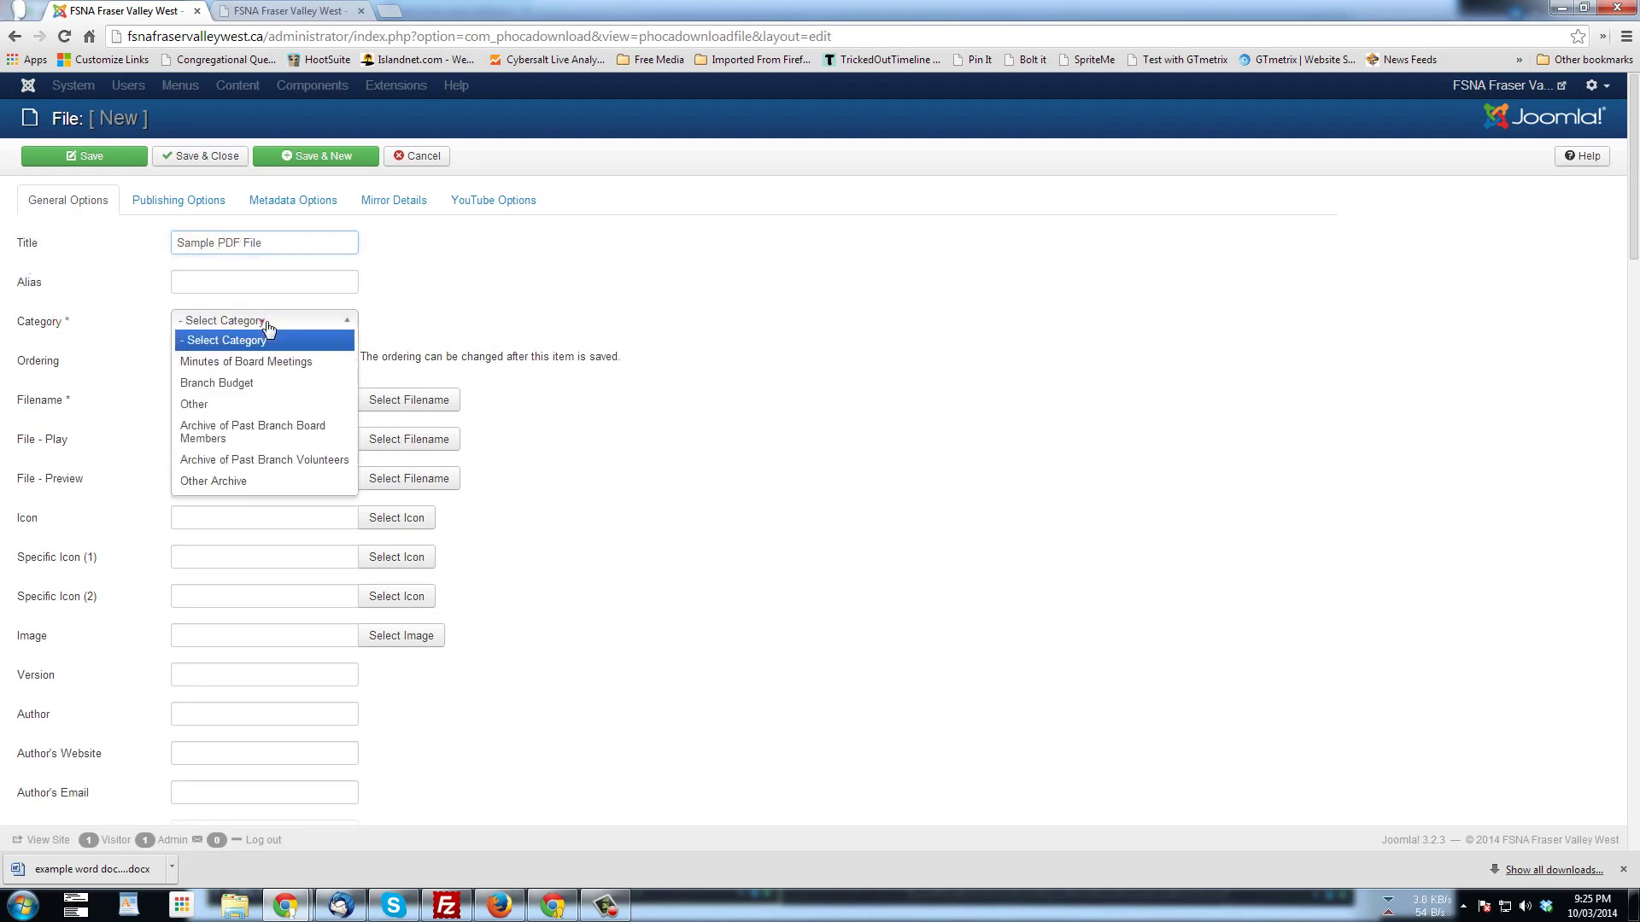
left_click(199, 404)
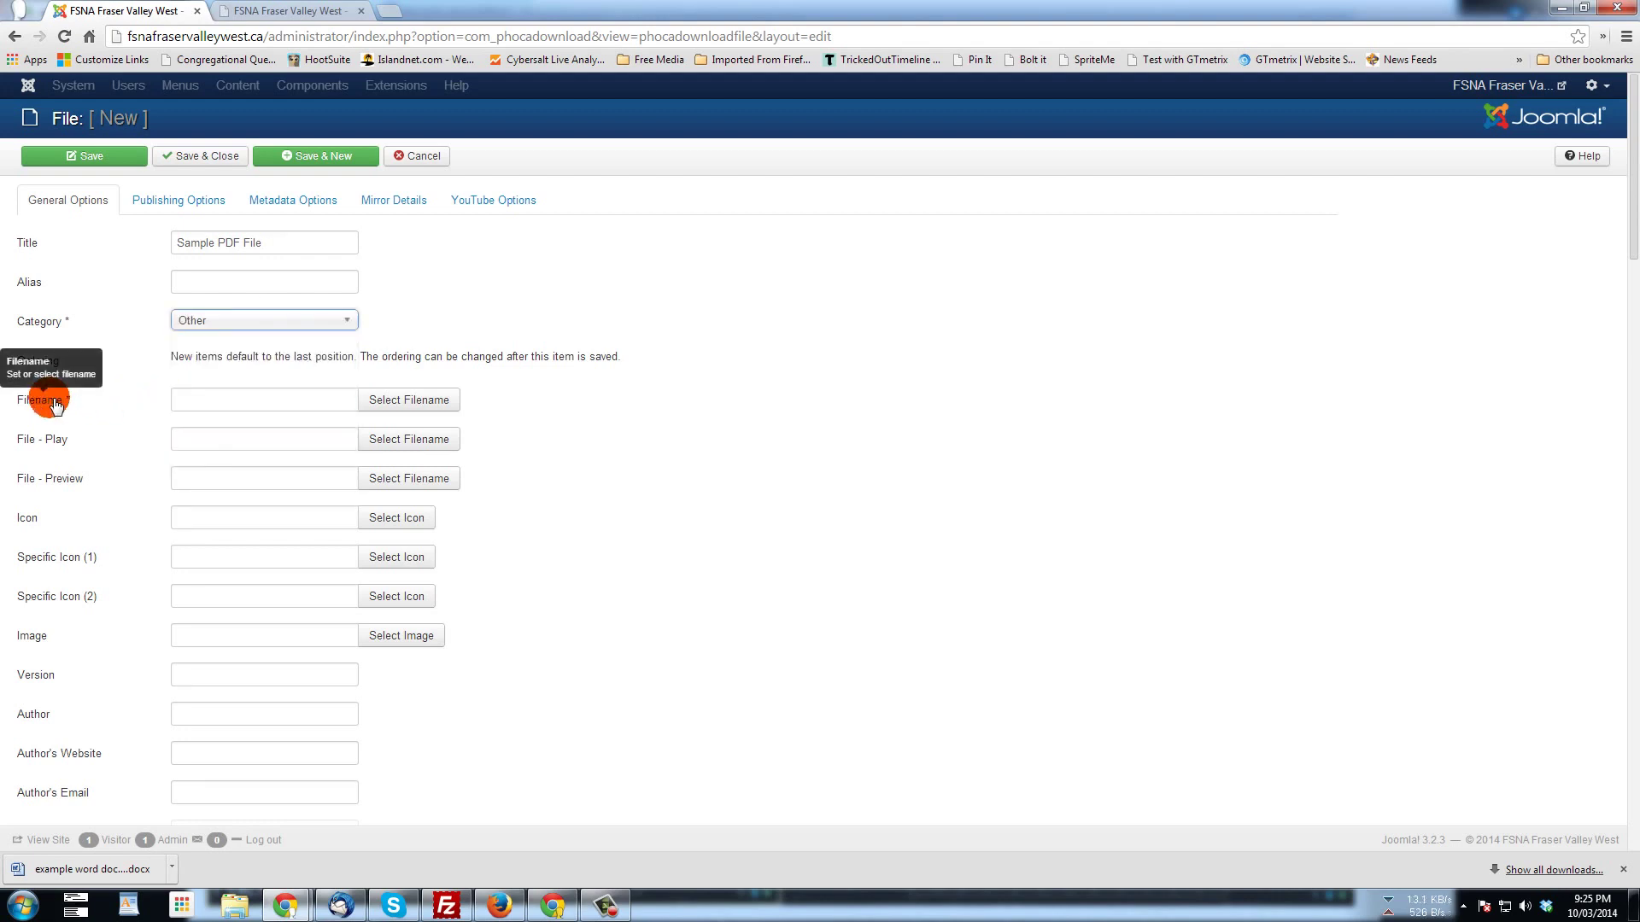
- Browse the entry's filename picker into the 'other' download folder
left_click(408, 401)
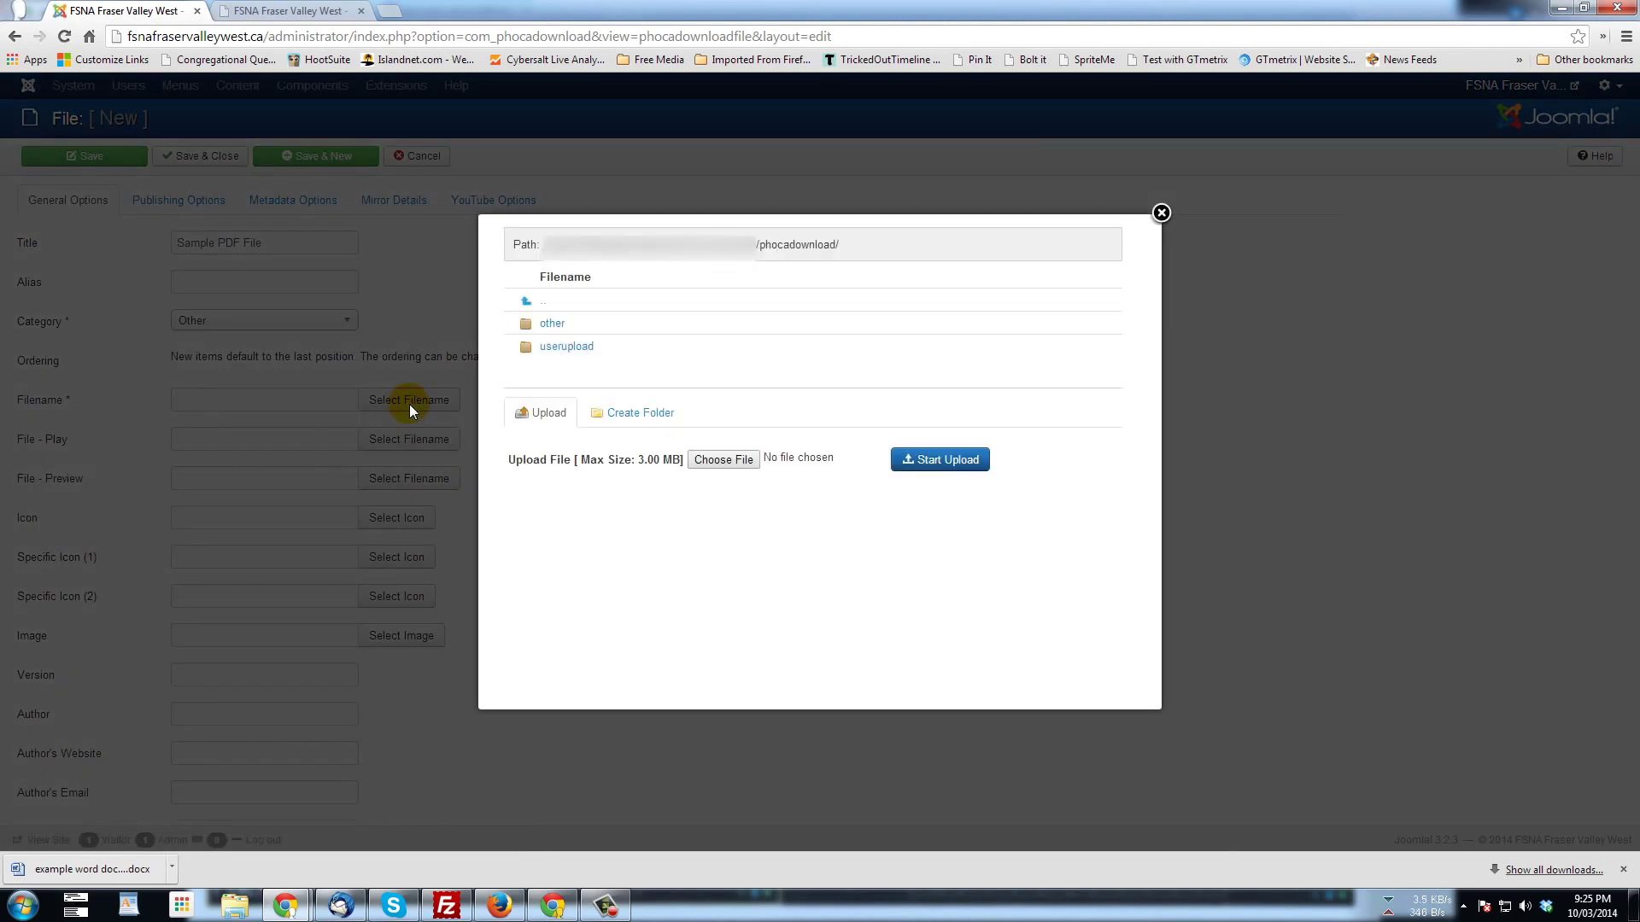
left_click(552, 324)
left_click(551, 324)
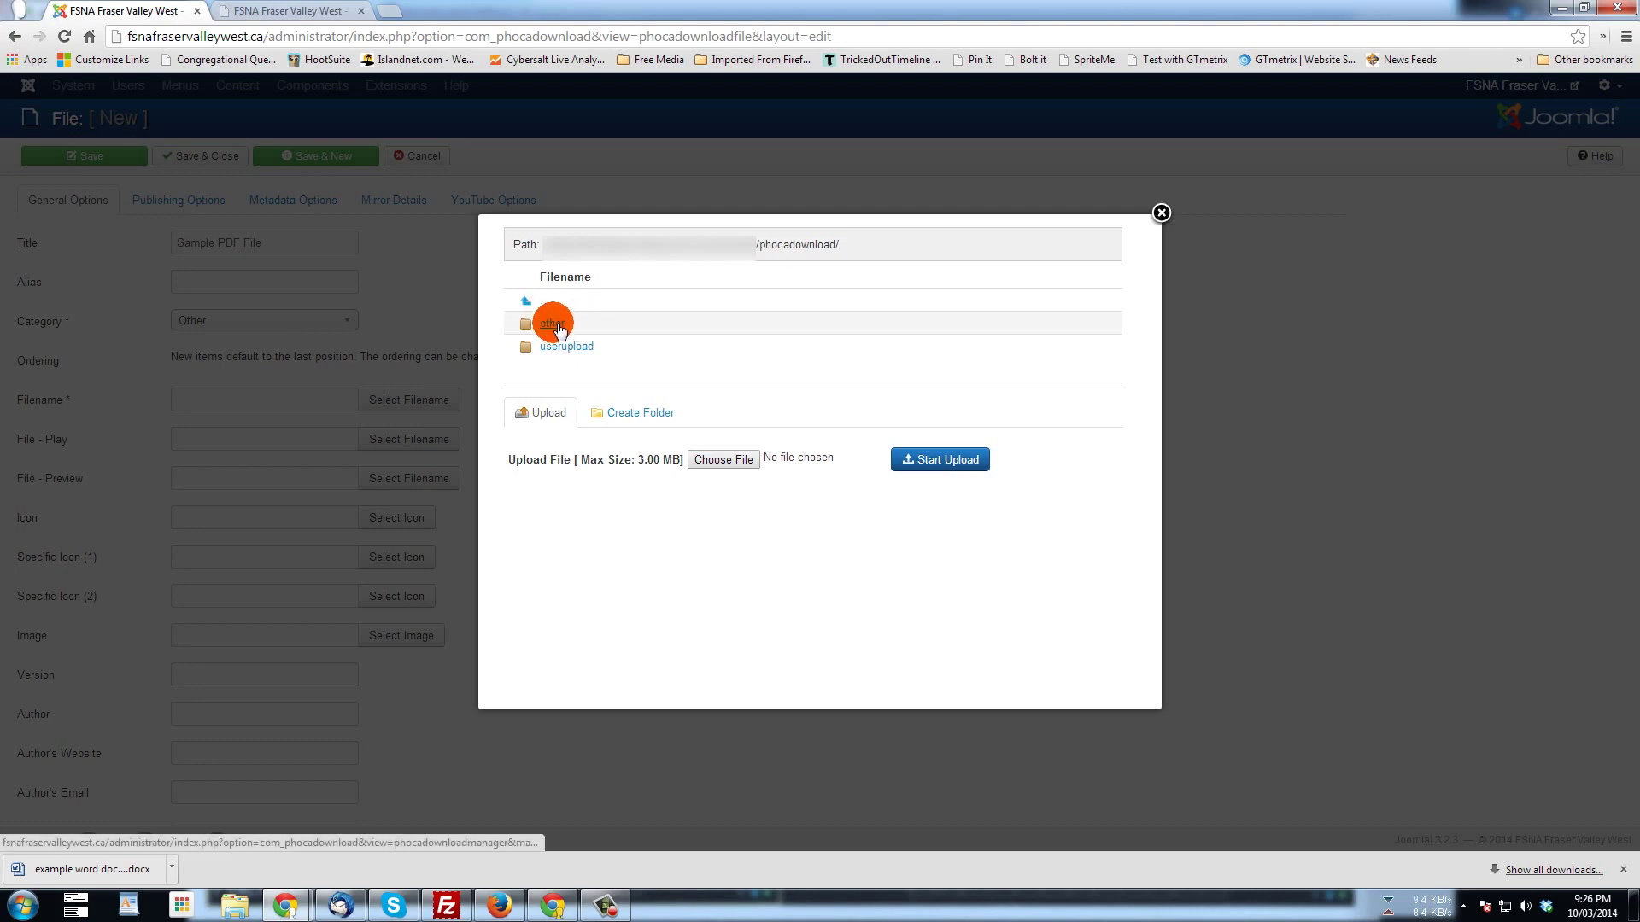
left_click(554, 324)
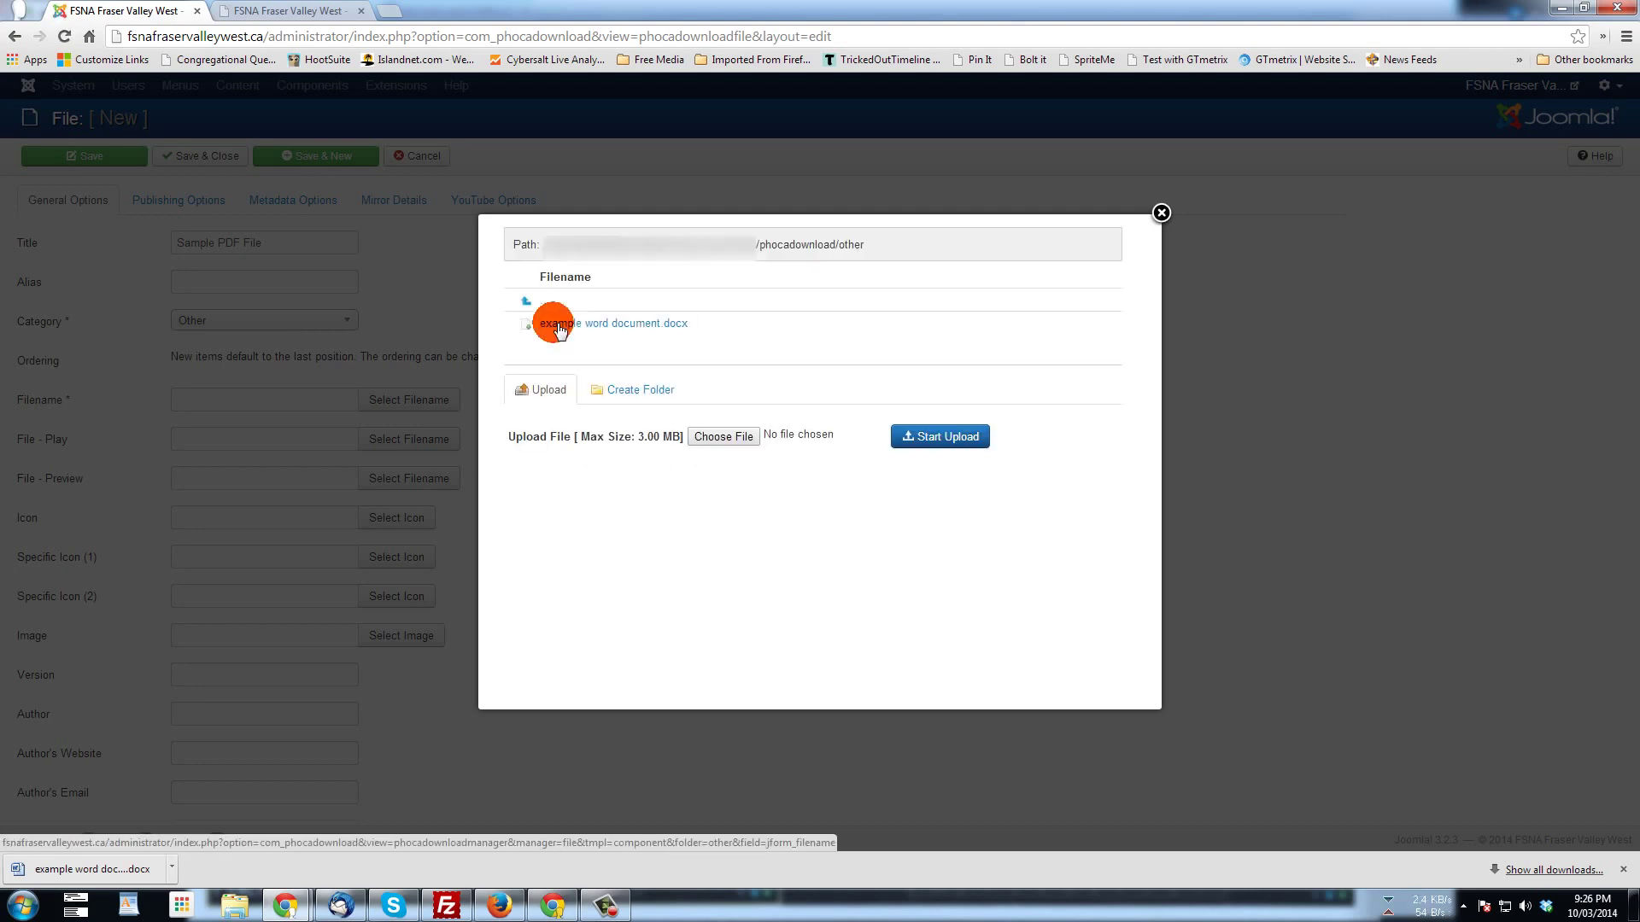
left_click(649, 328)
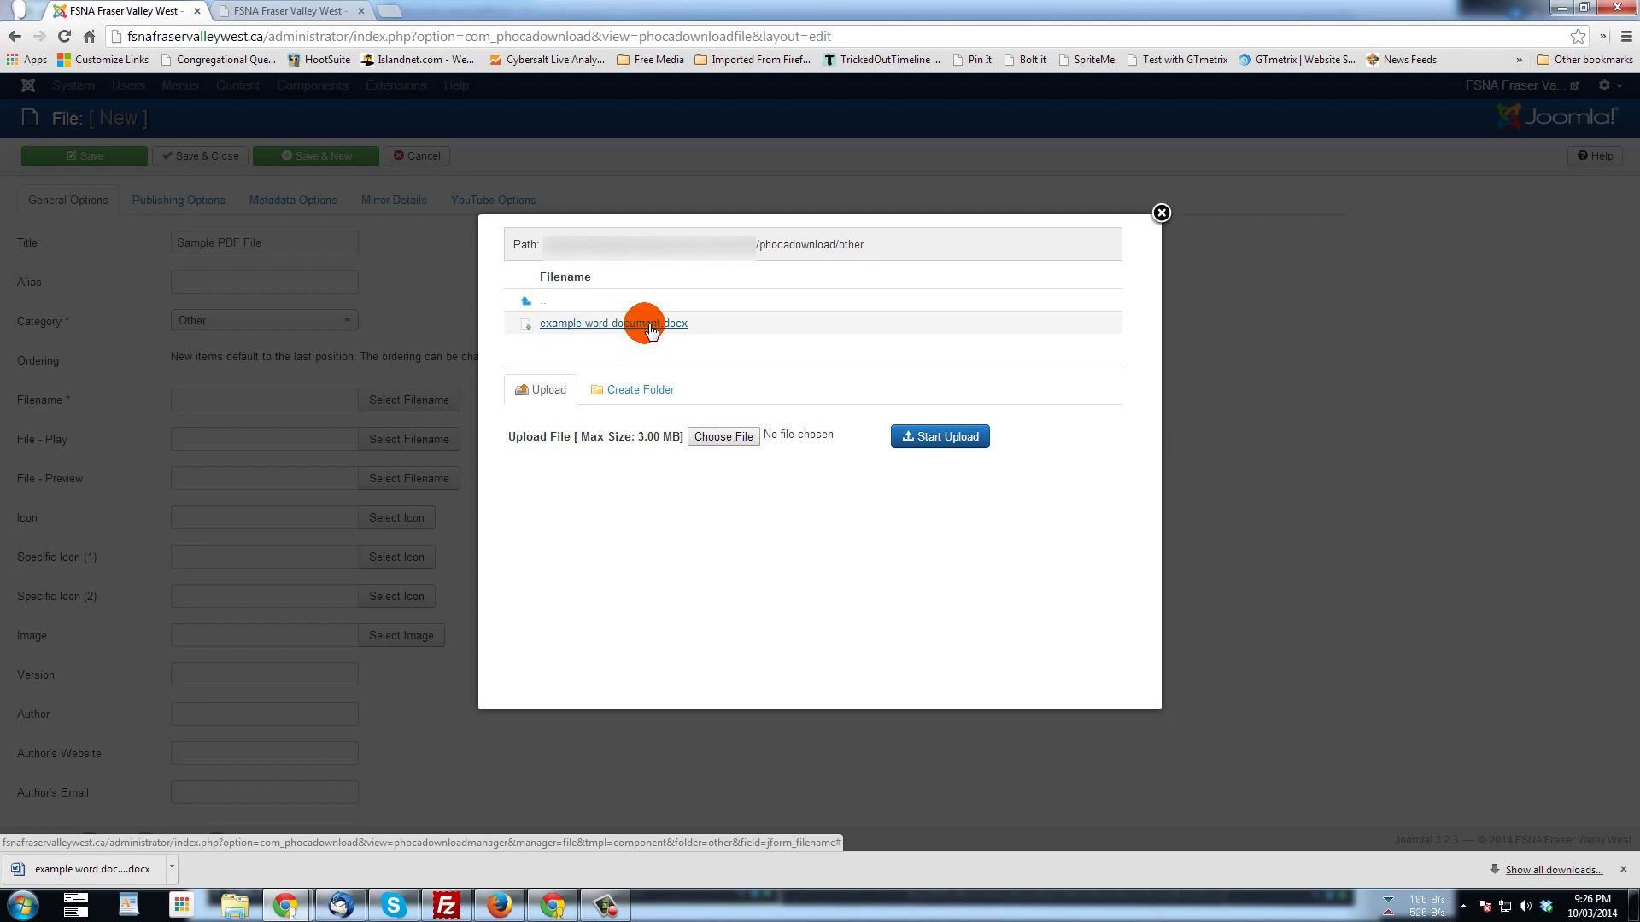
- Upload Example PDF Document to the other folder and set it as the entry's filename
left_click(725, 440)
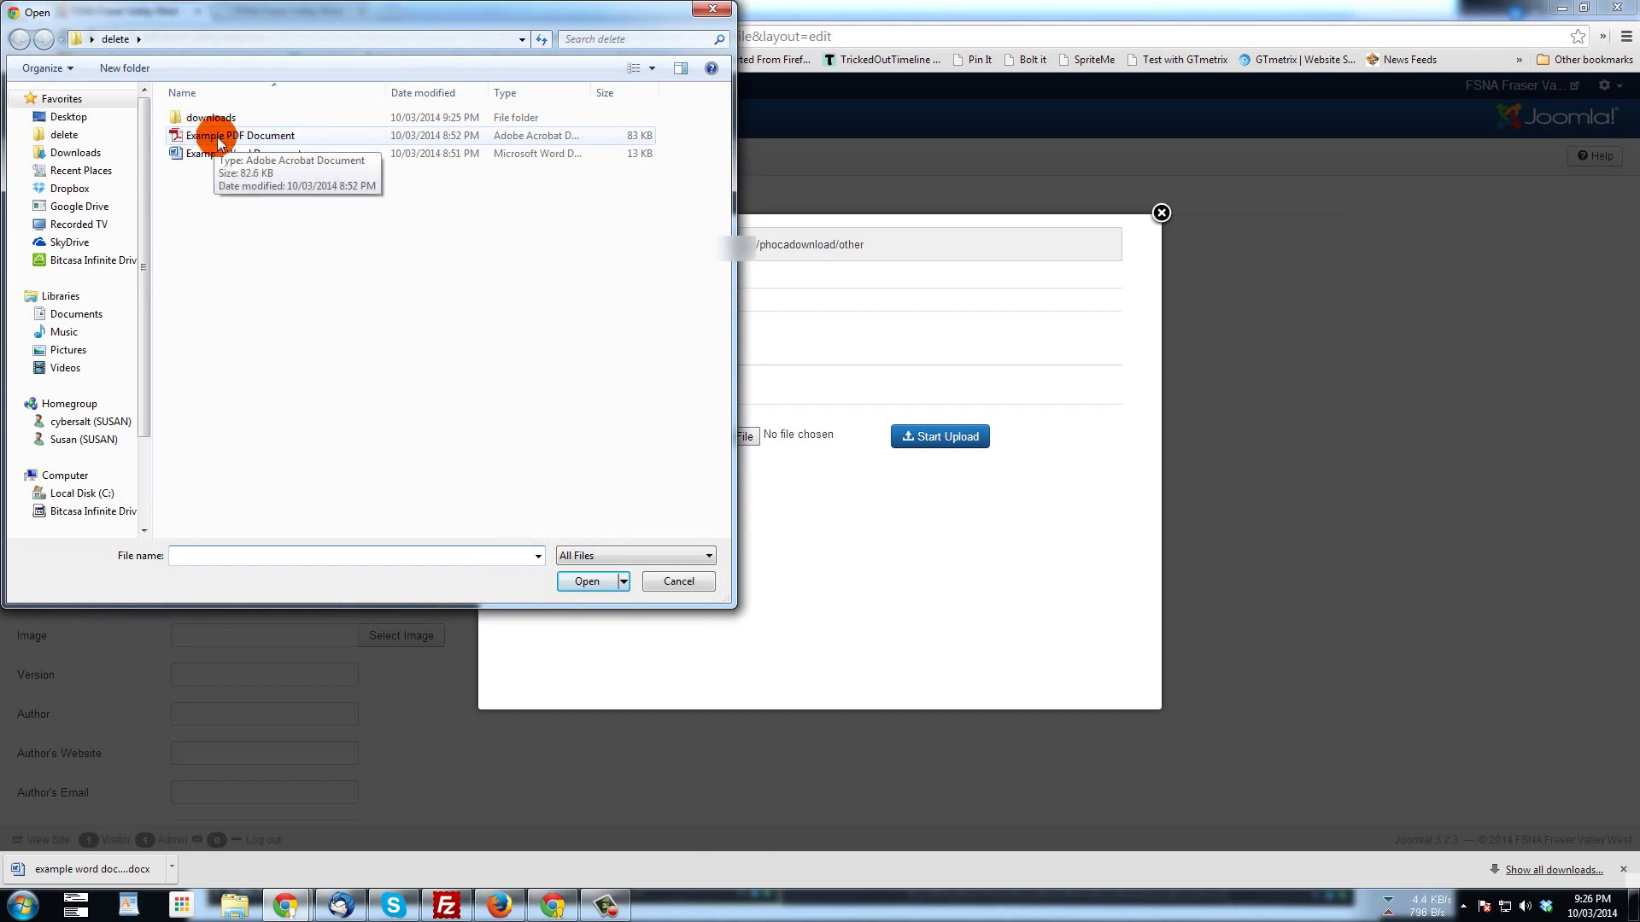
double_click(218, 138)
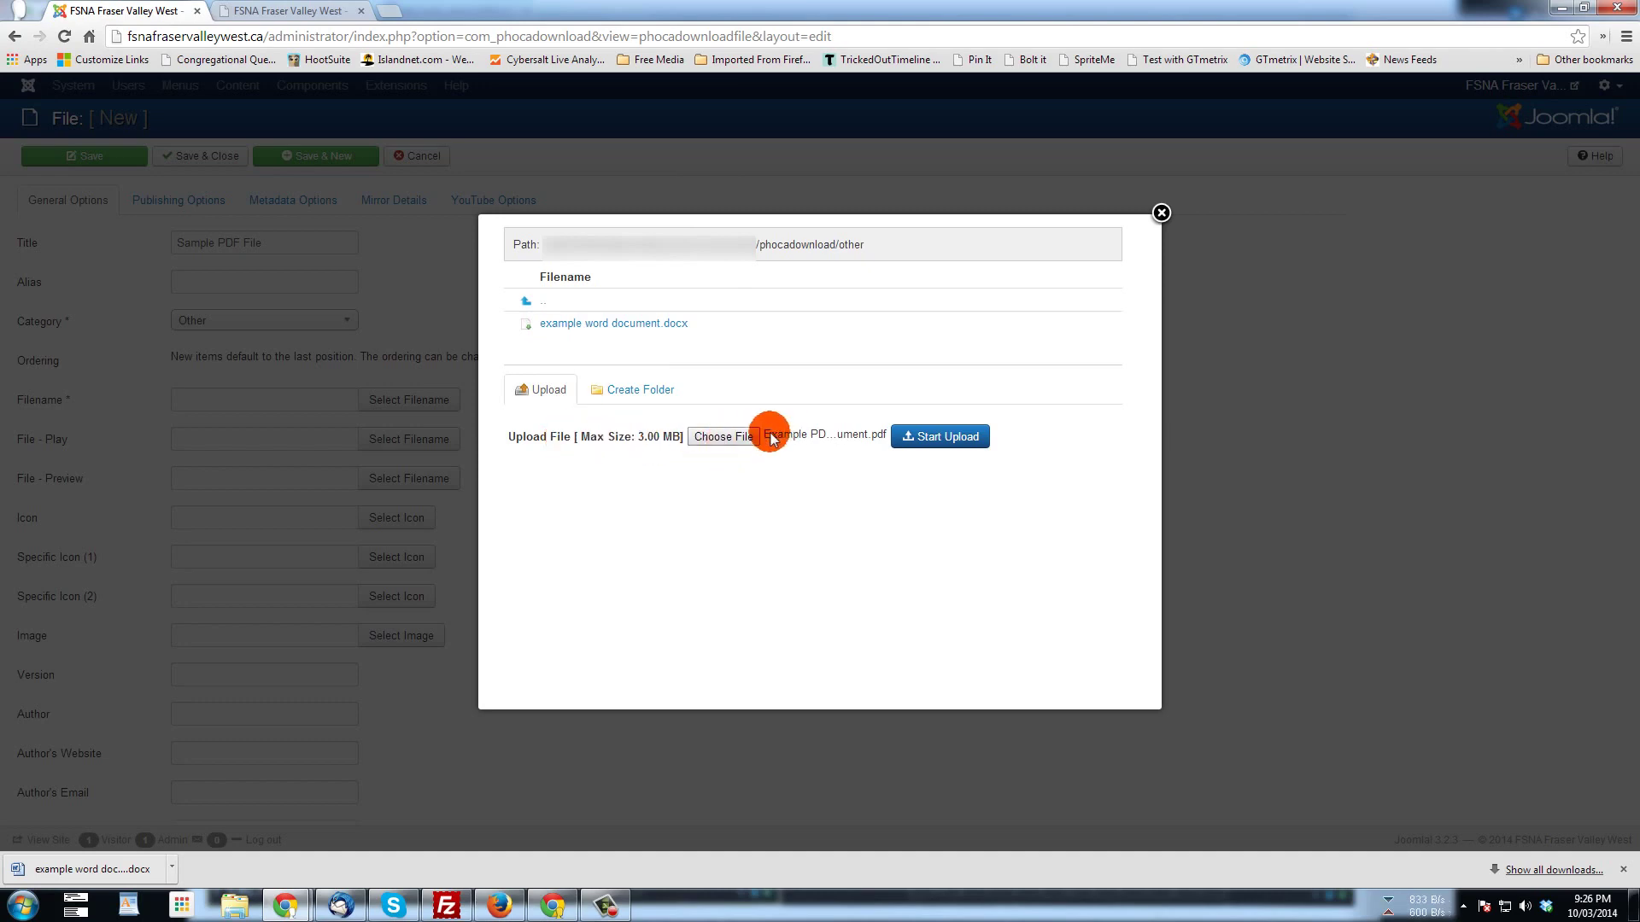
left_click(803, 436)
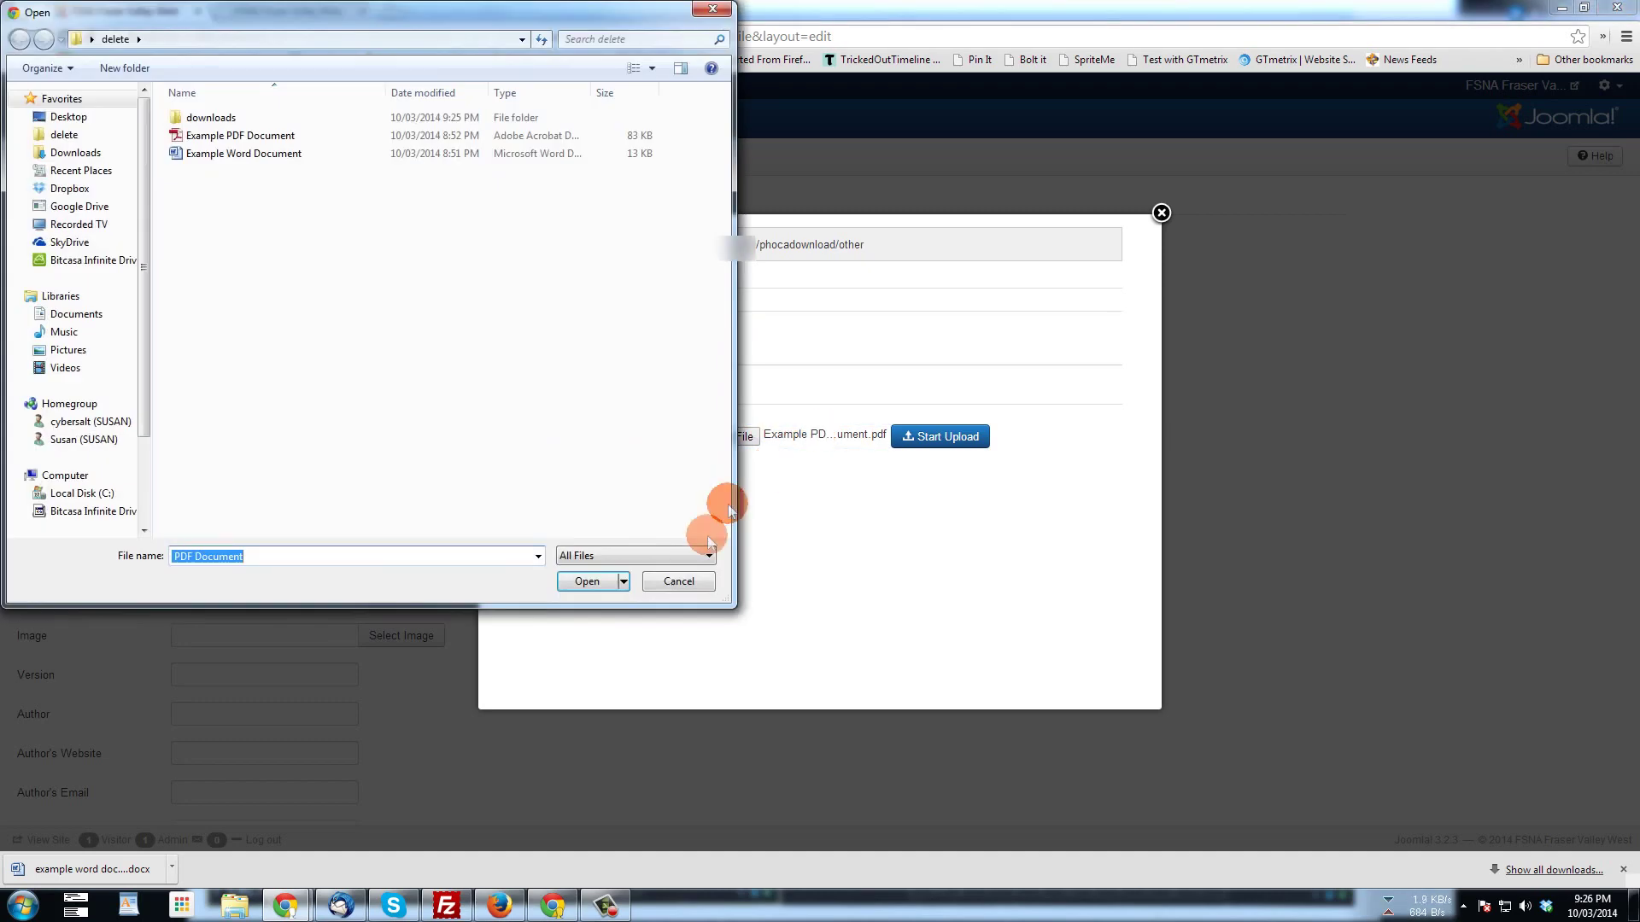
left_click(679, 581)
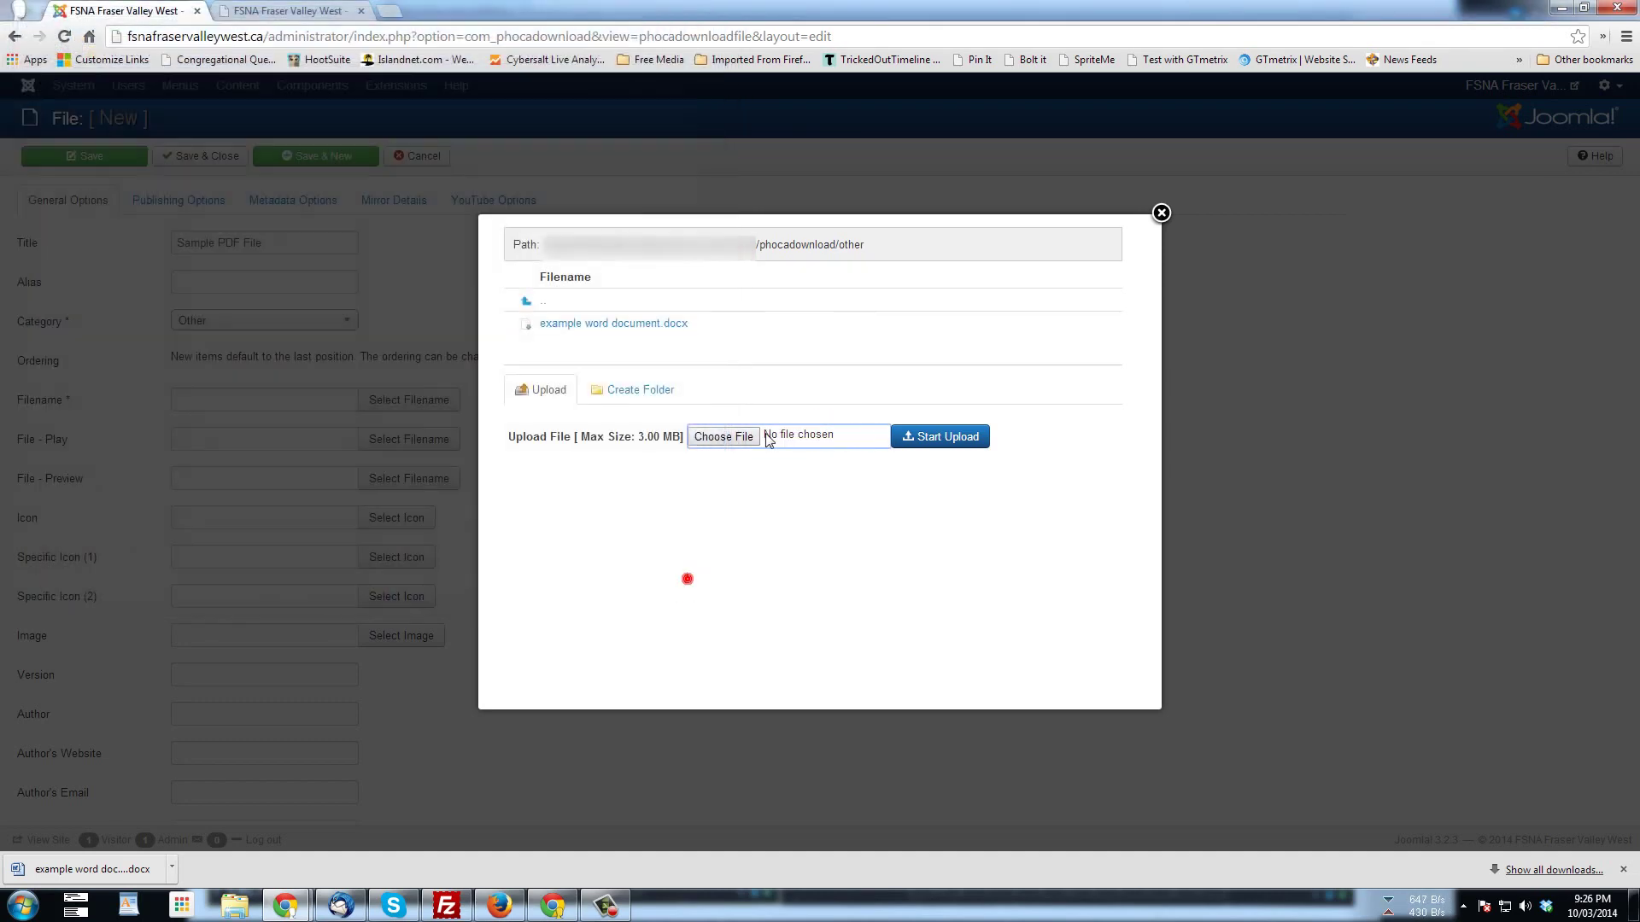
left_click(714, 440)
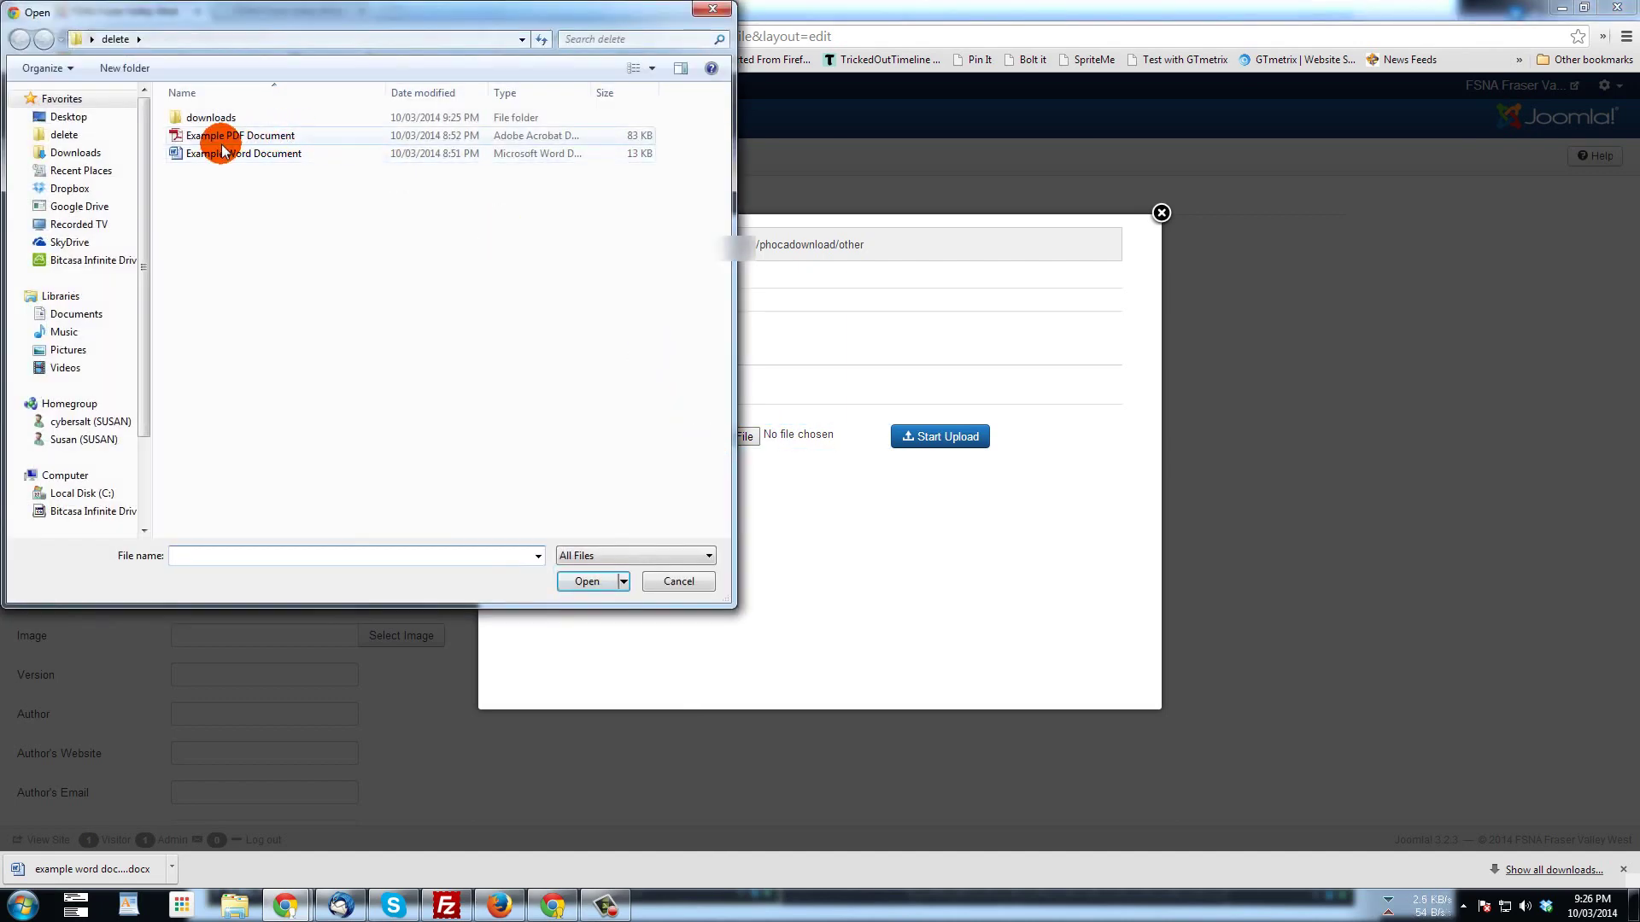
double_click(222, 150)
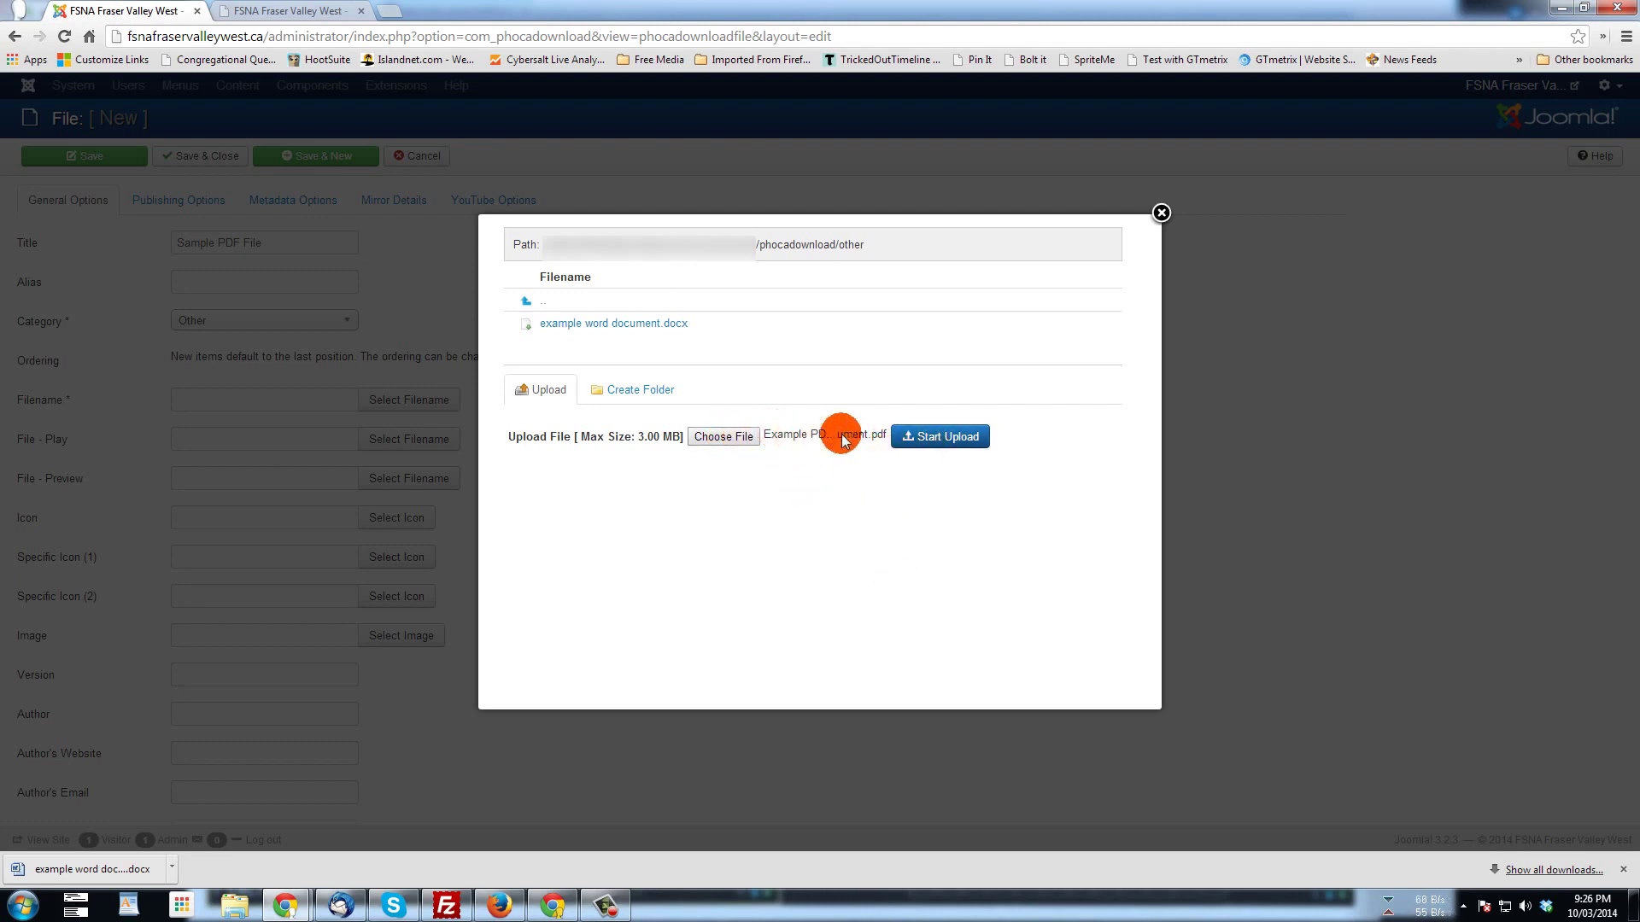
left_click(954, 441)
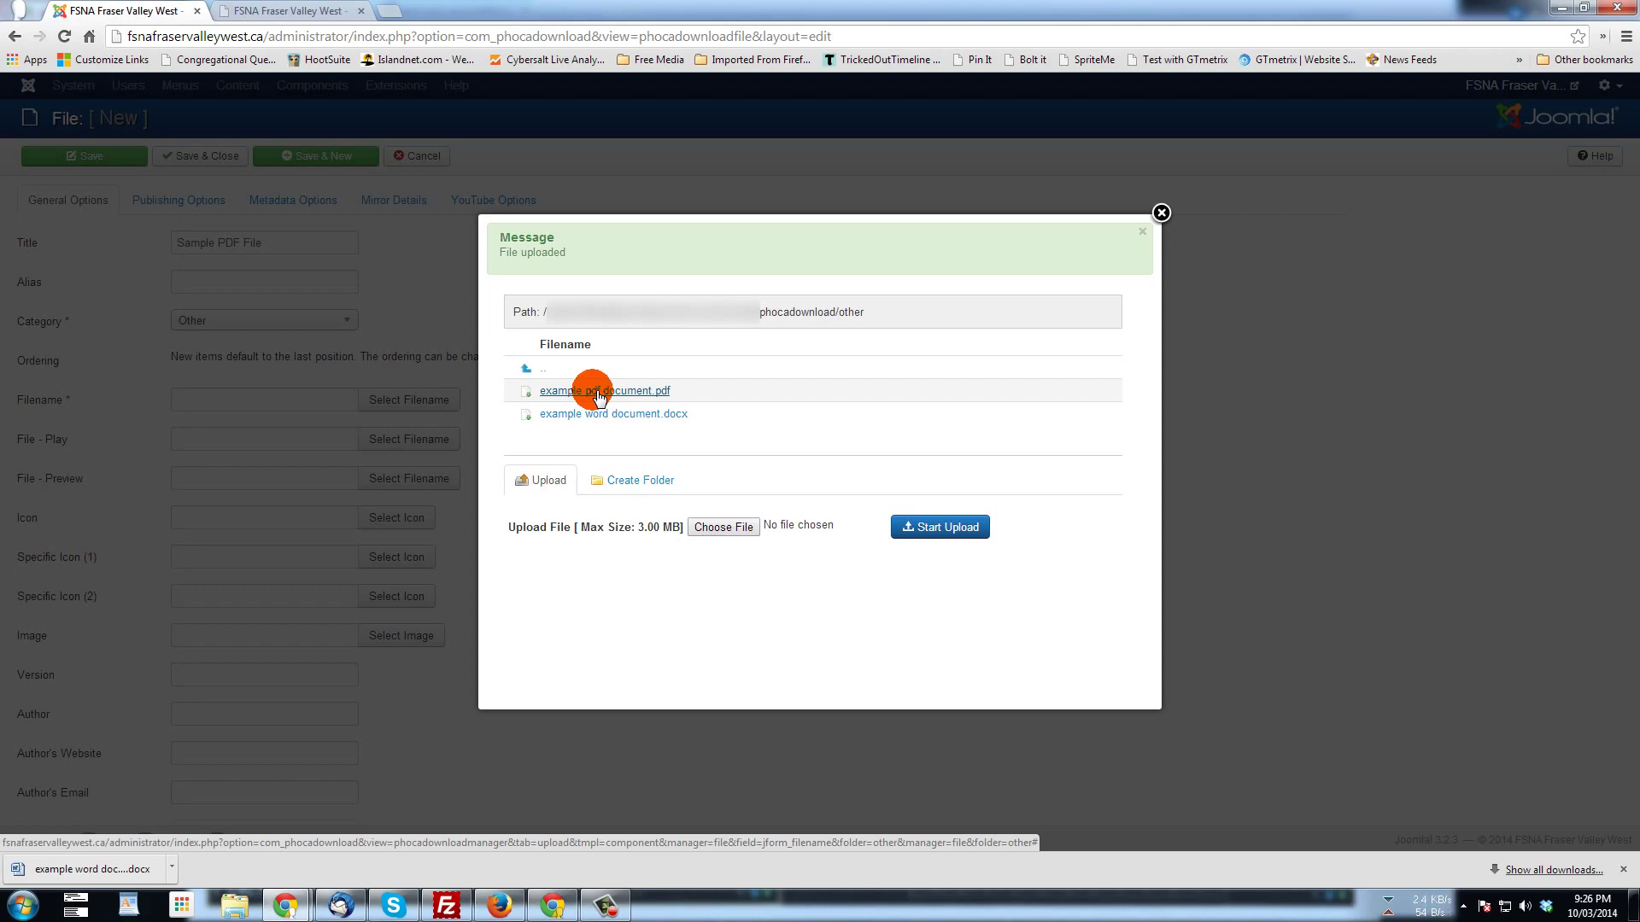
left_click(598, 398)
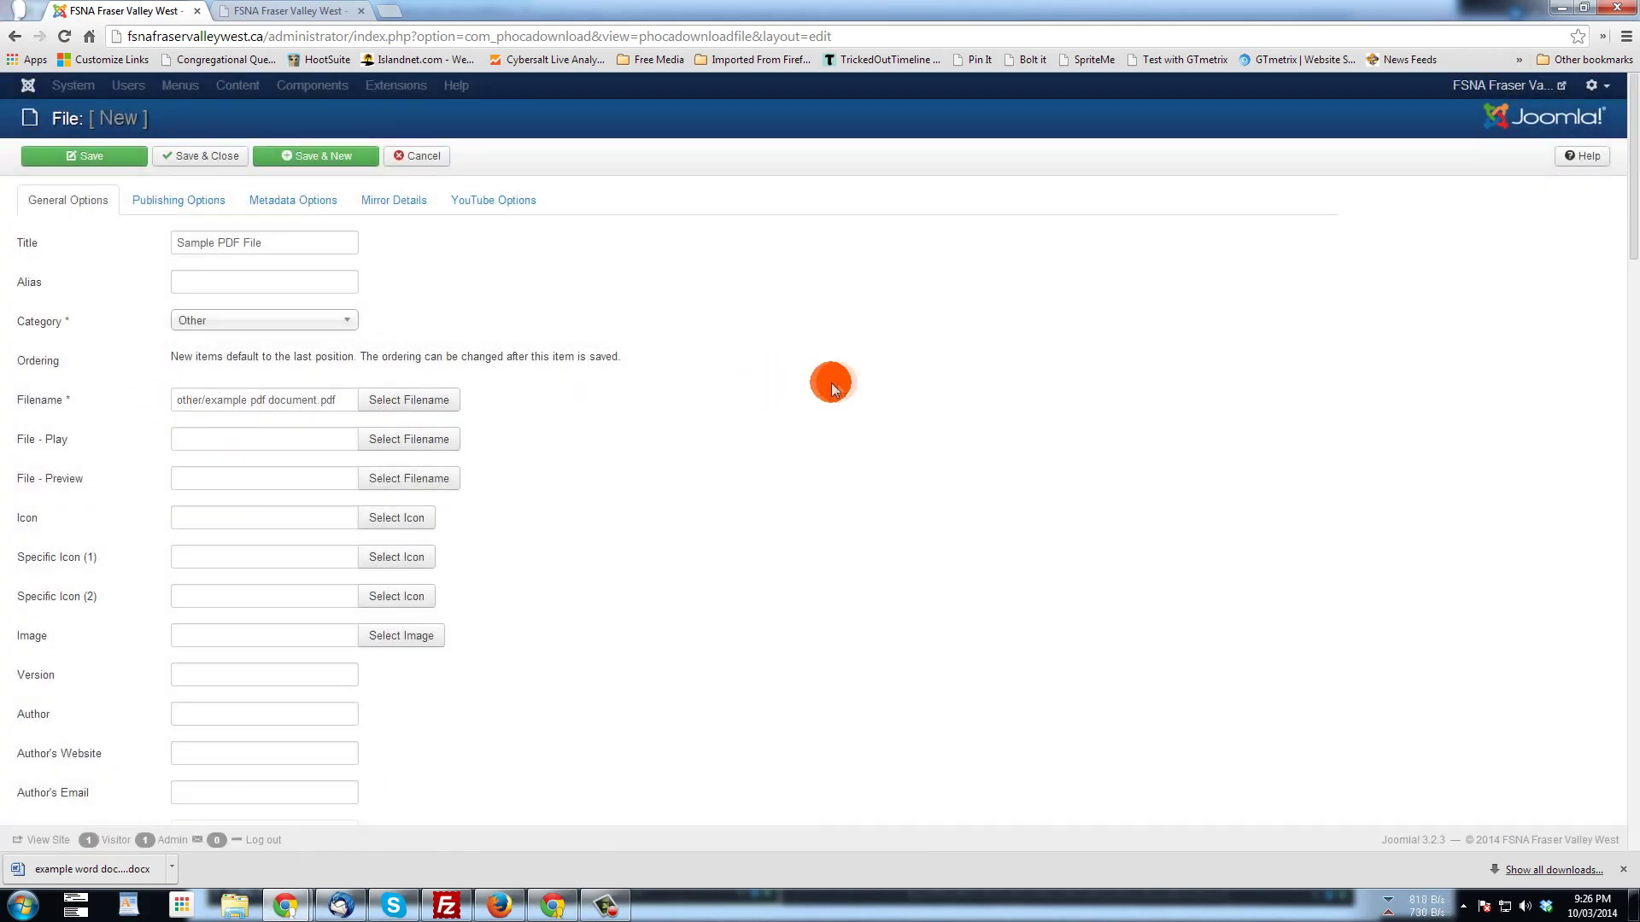
- Give the Sample PDF File entry the description 'This is an example PDF file to download.' and save it
scroll(833, 386, "down", 5)
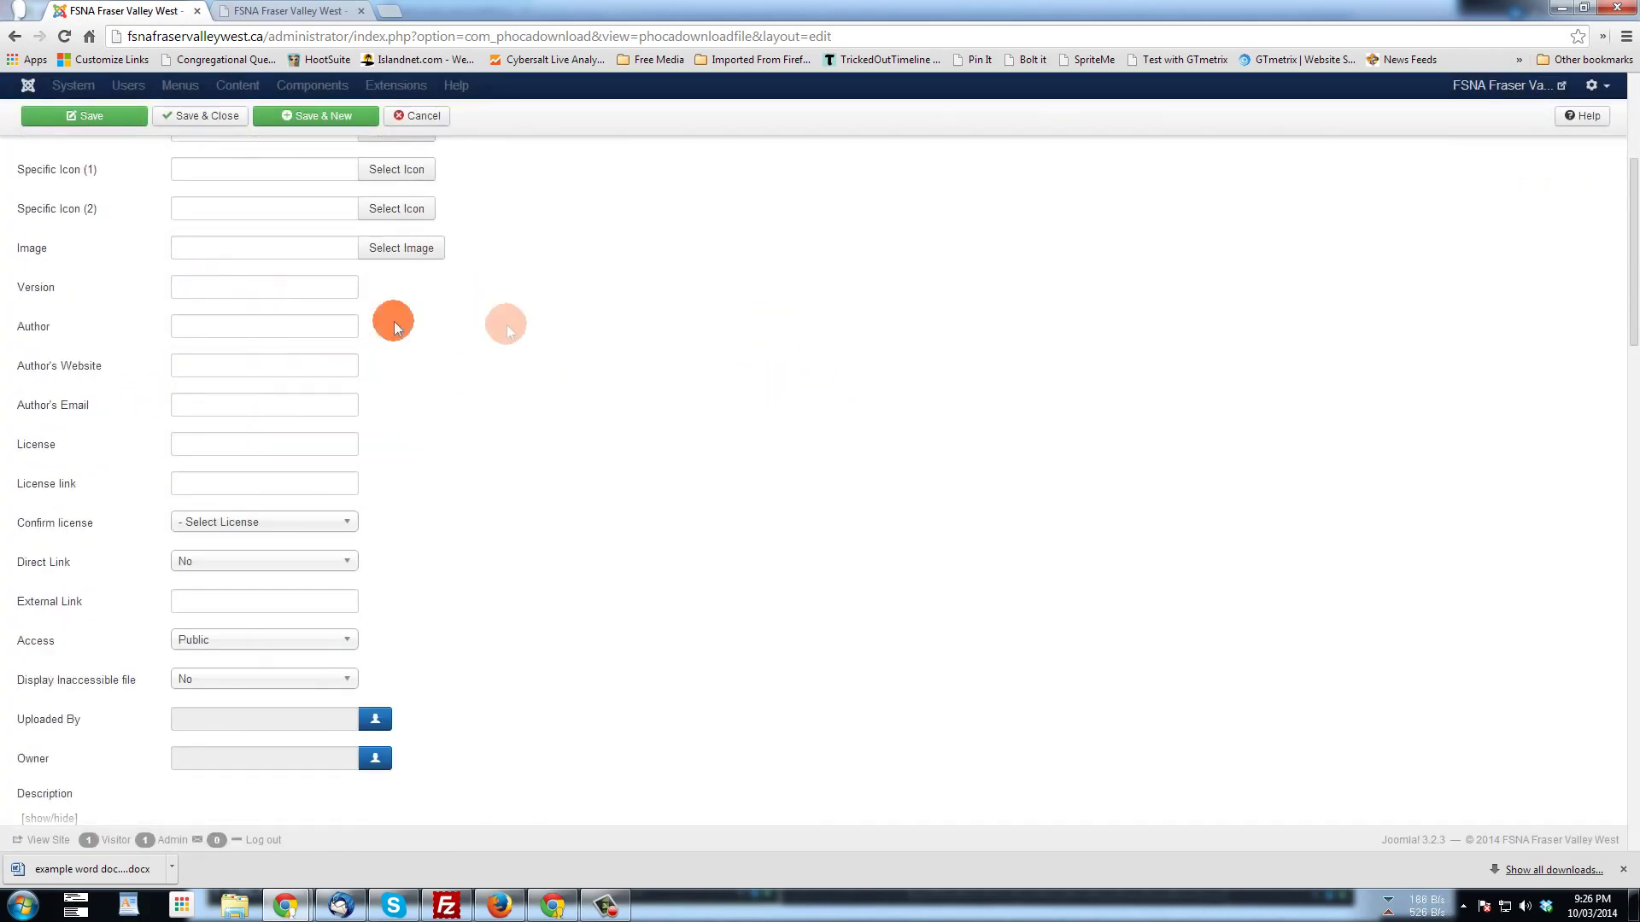
scroll(666, 340, "down", 6)
left_click(599, 509)
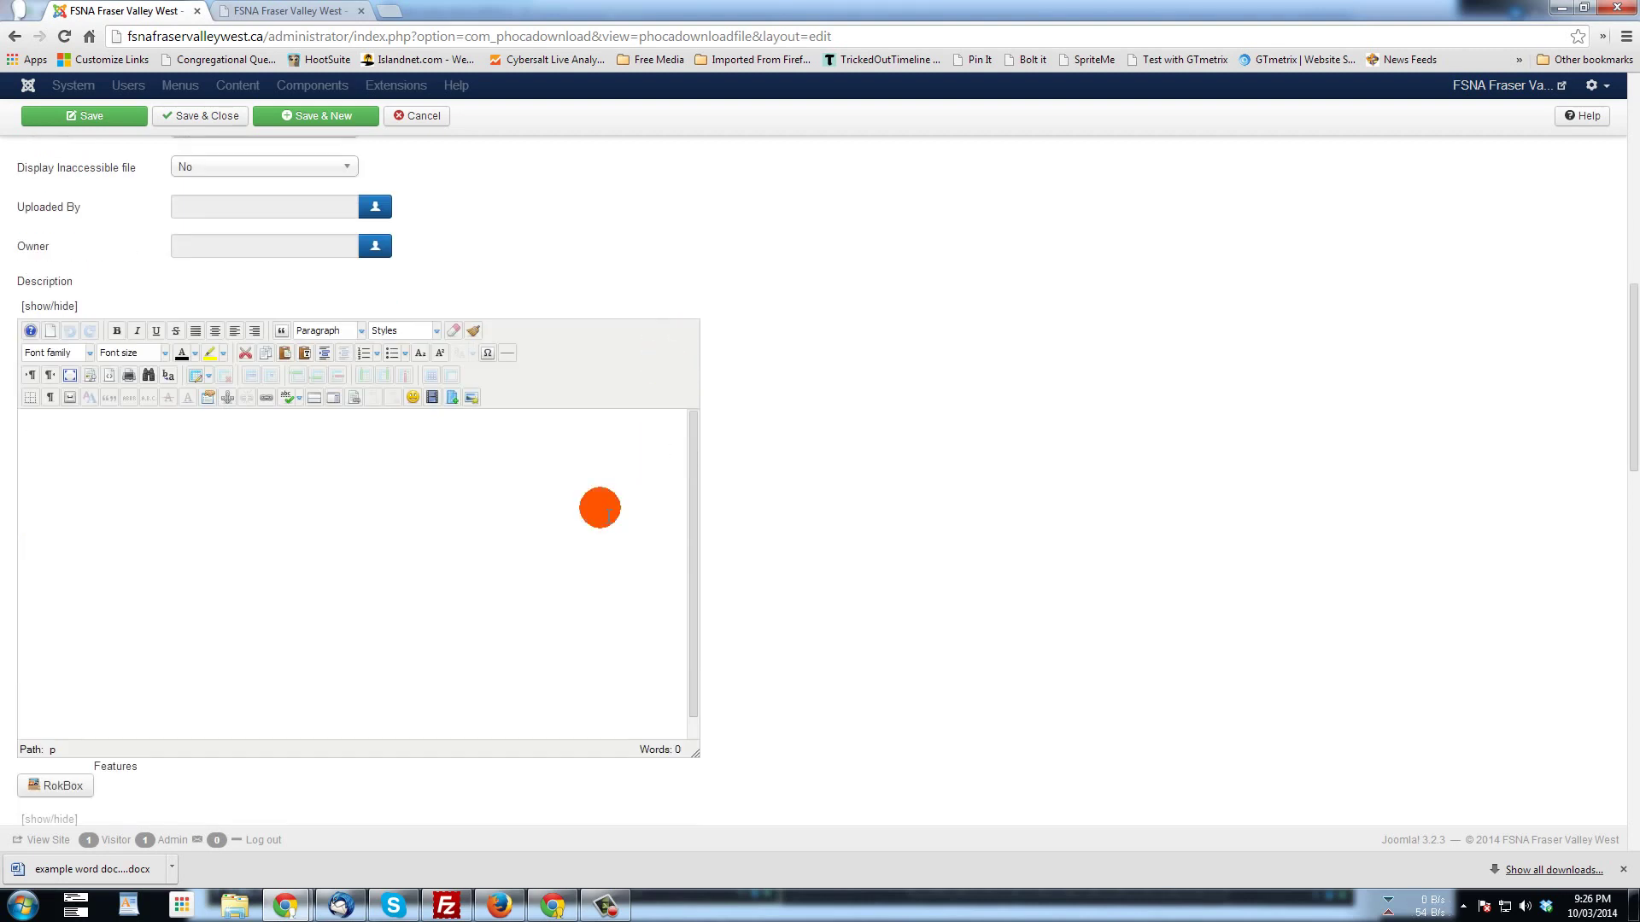
type("Thi")
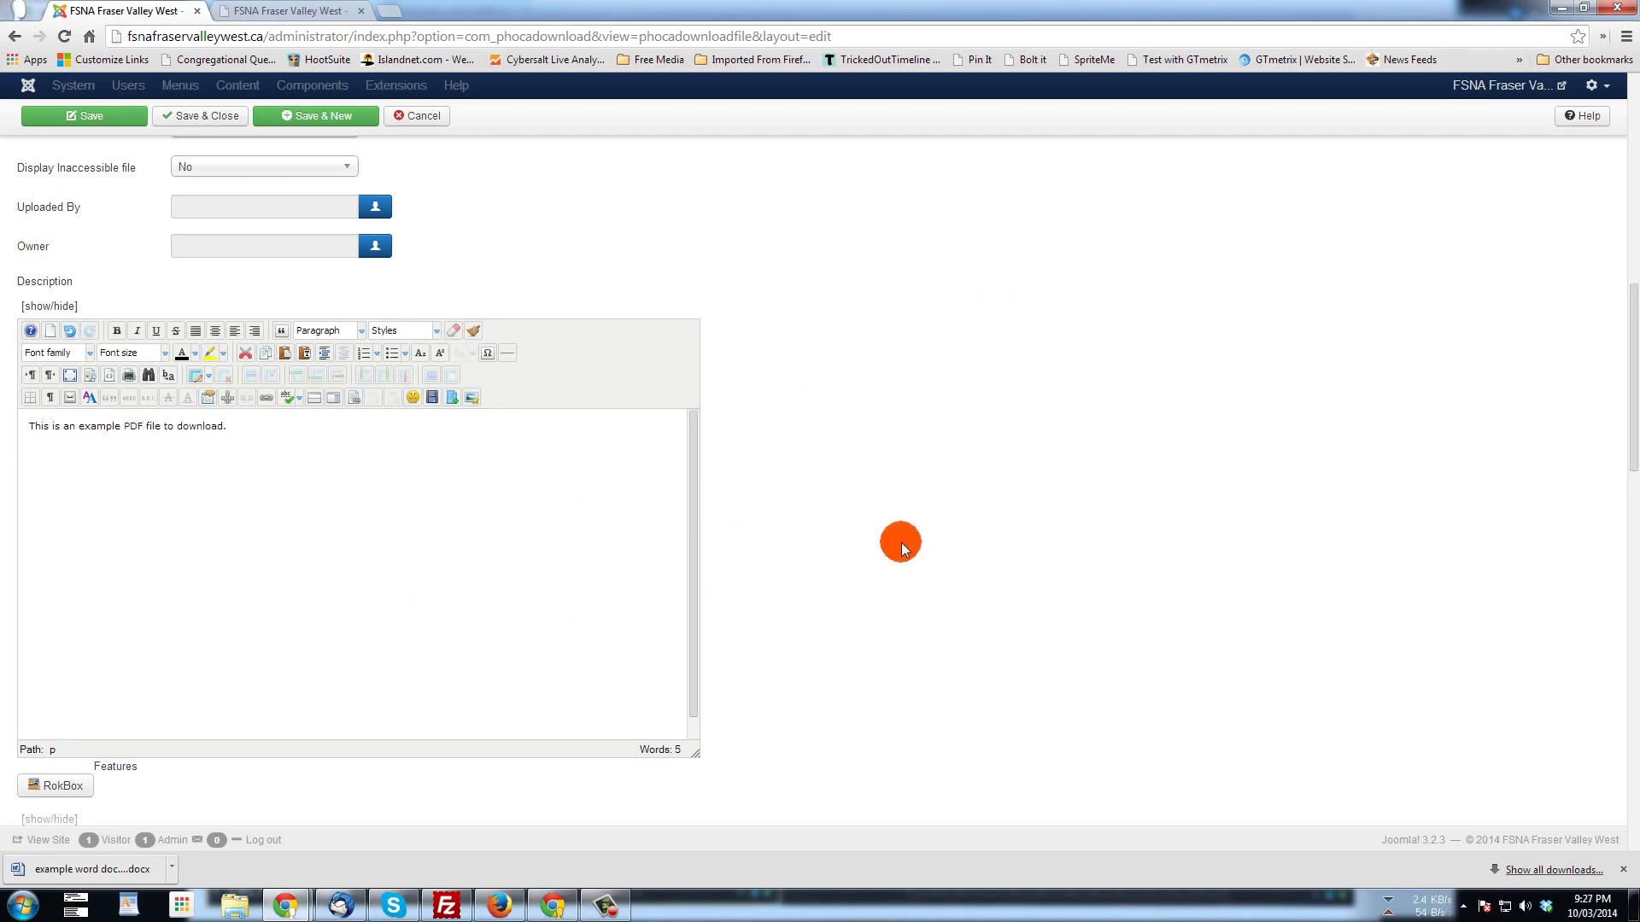
scroll(904, 546, "up", 3)
scroll(905, 549, "up", 8)
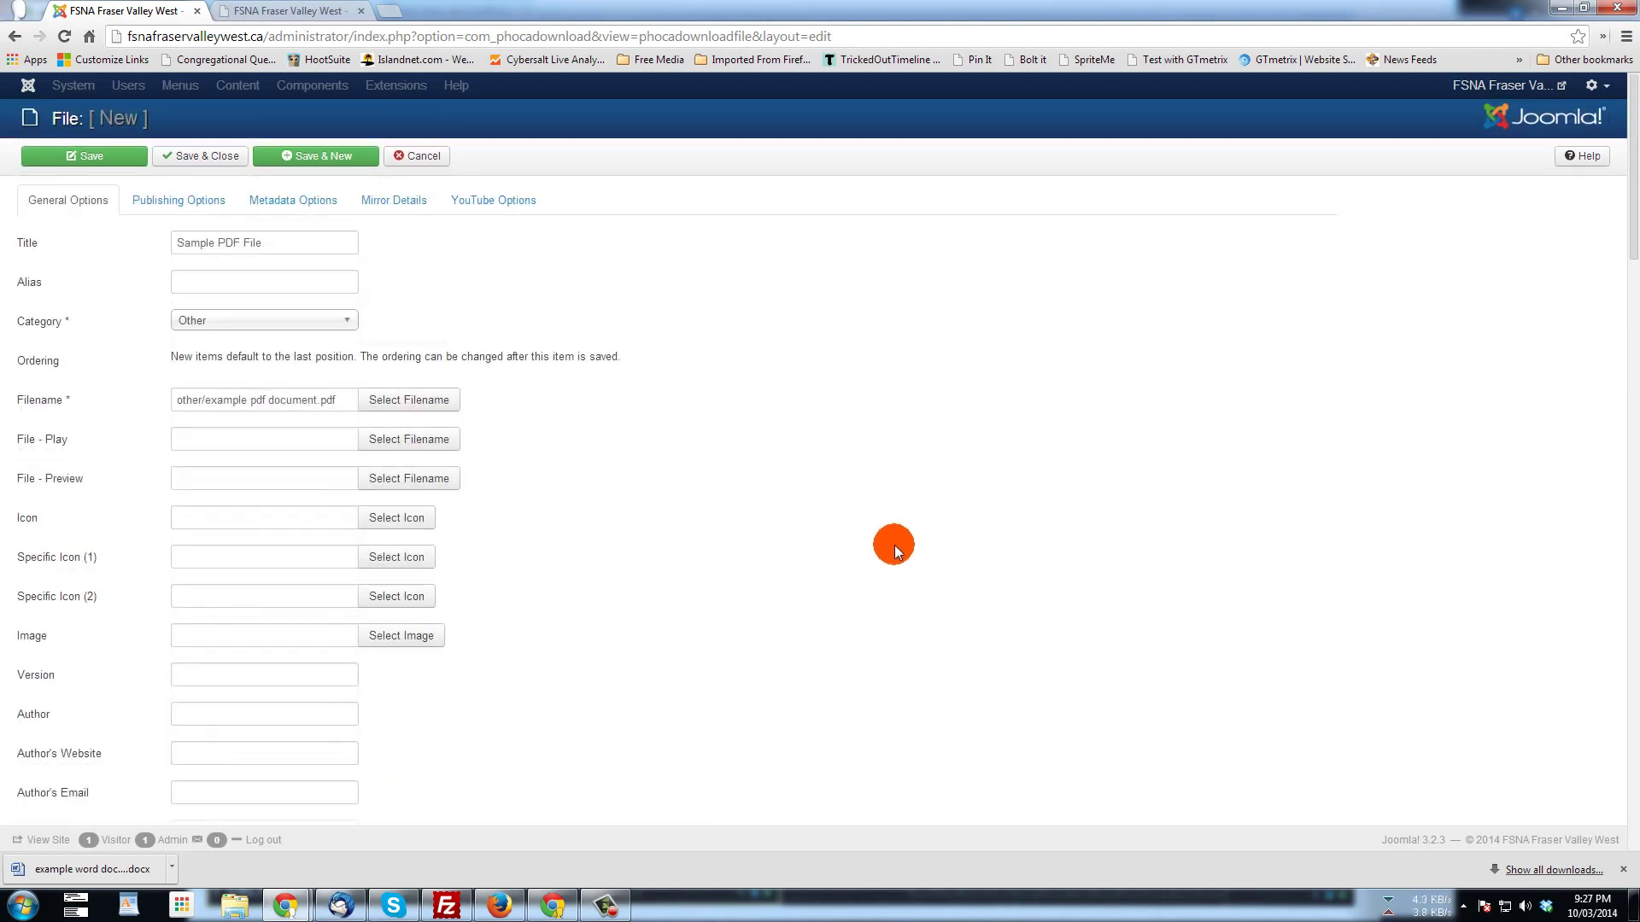
left_click(209, 161)
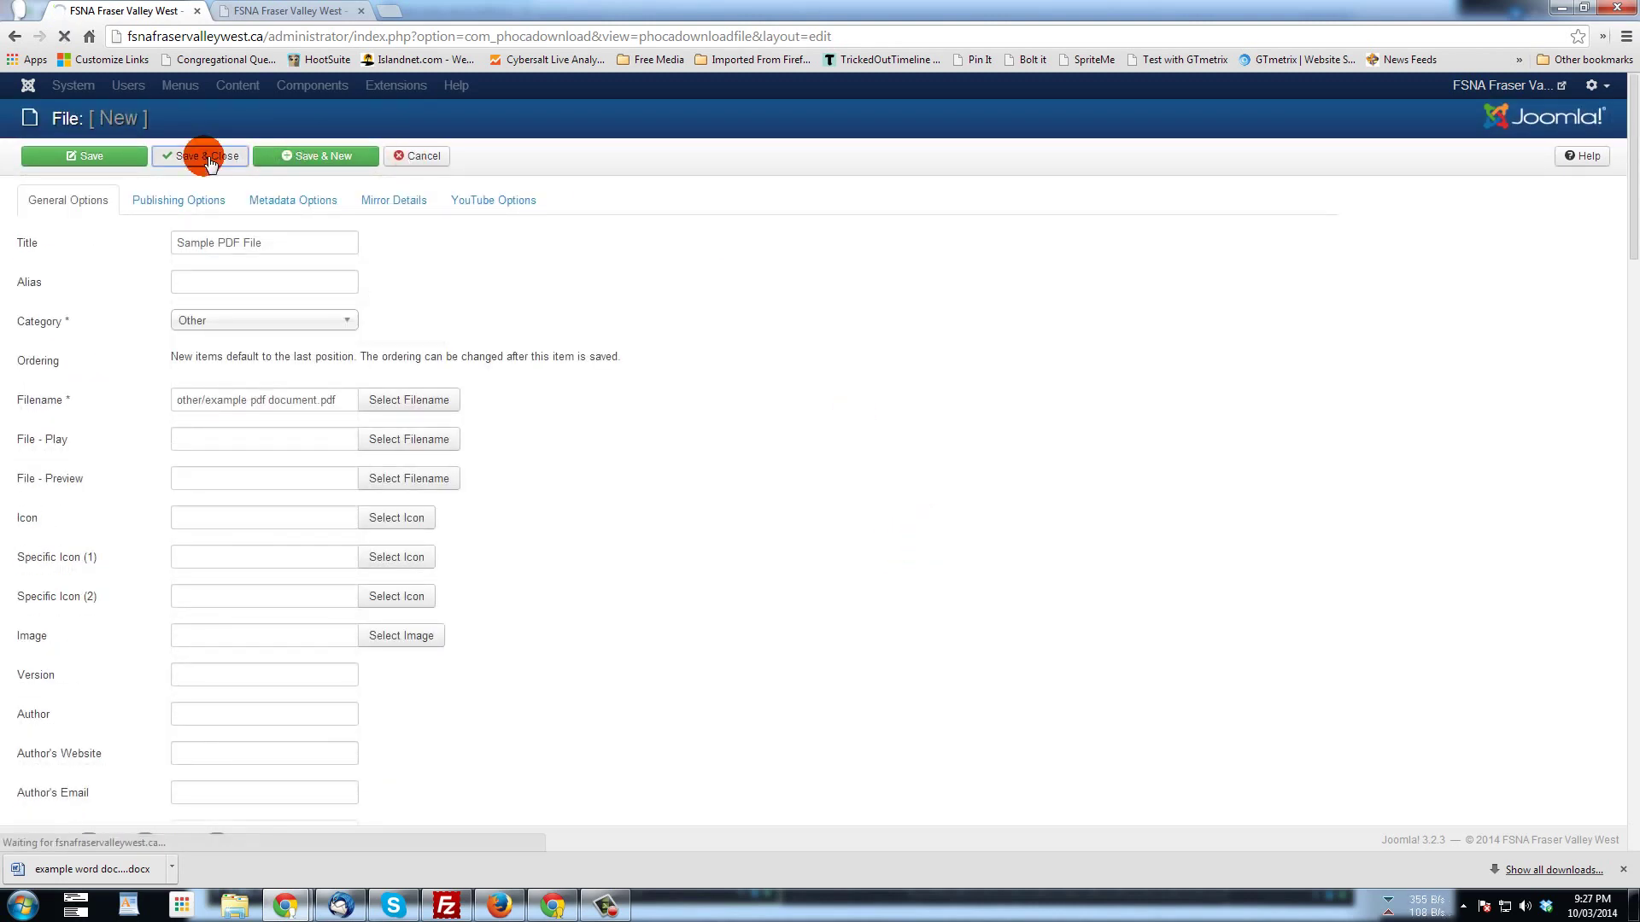
- Reload the public Other category page and confirm the example PDF is listed
left_click(256, 16)
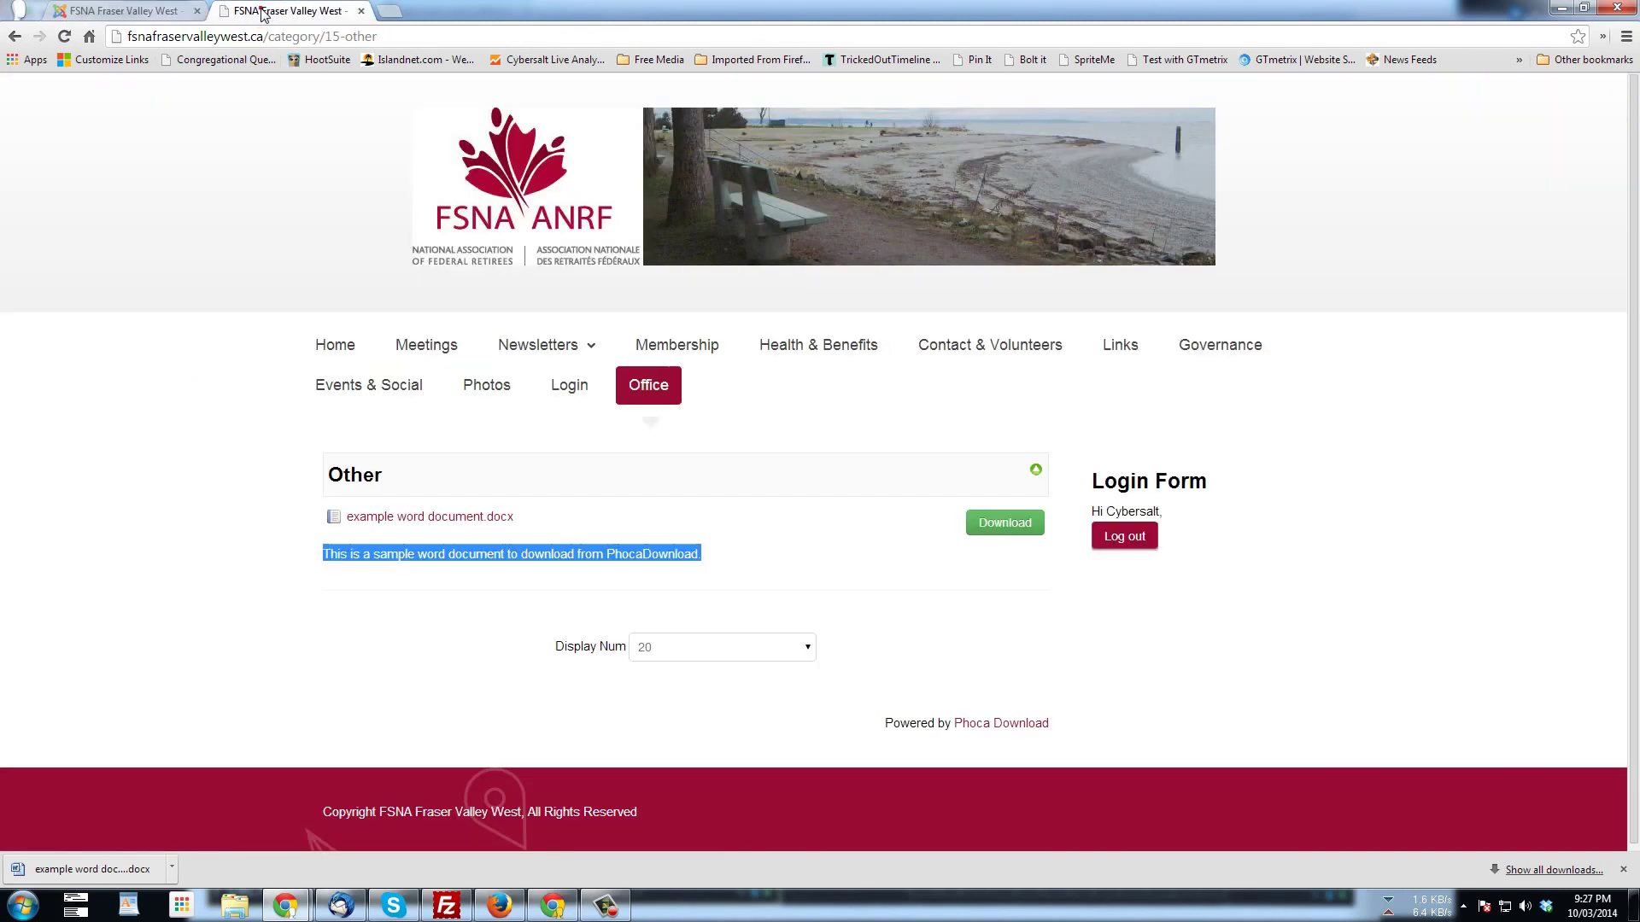
left_click(63, 36)
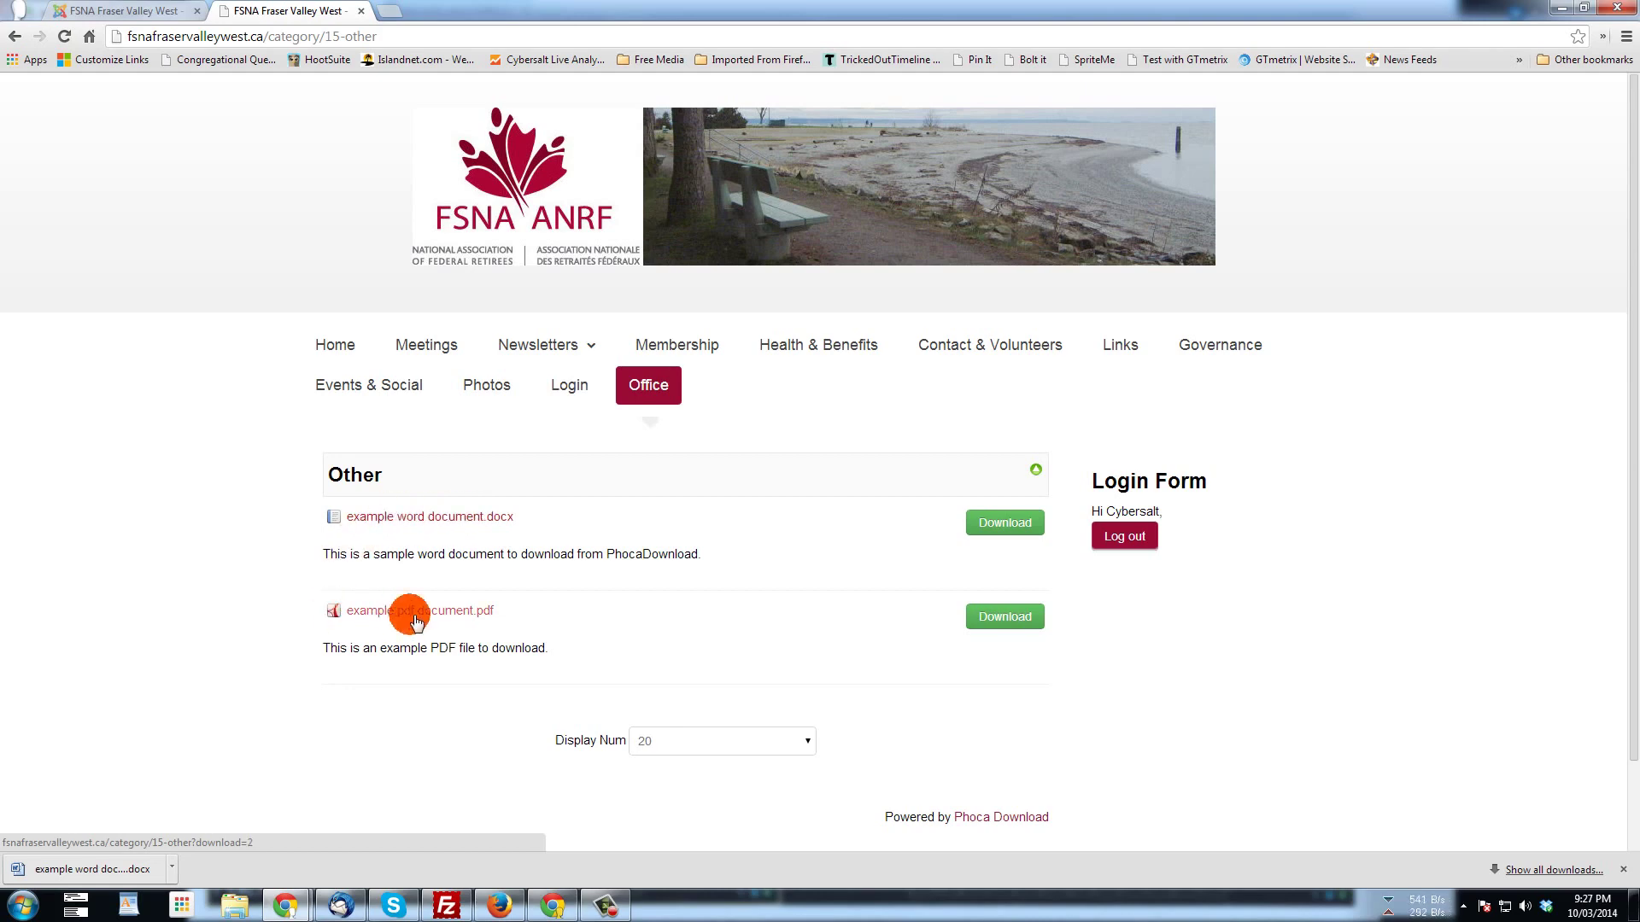
left_click_drag(323, 649, 517, 649)
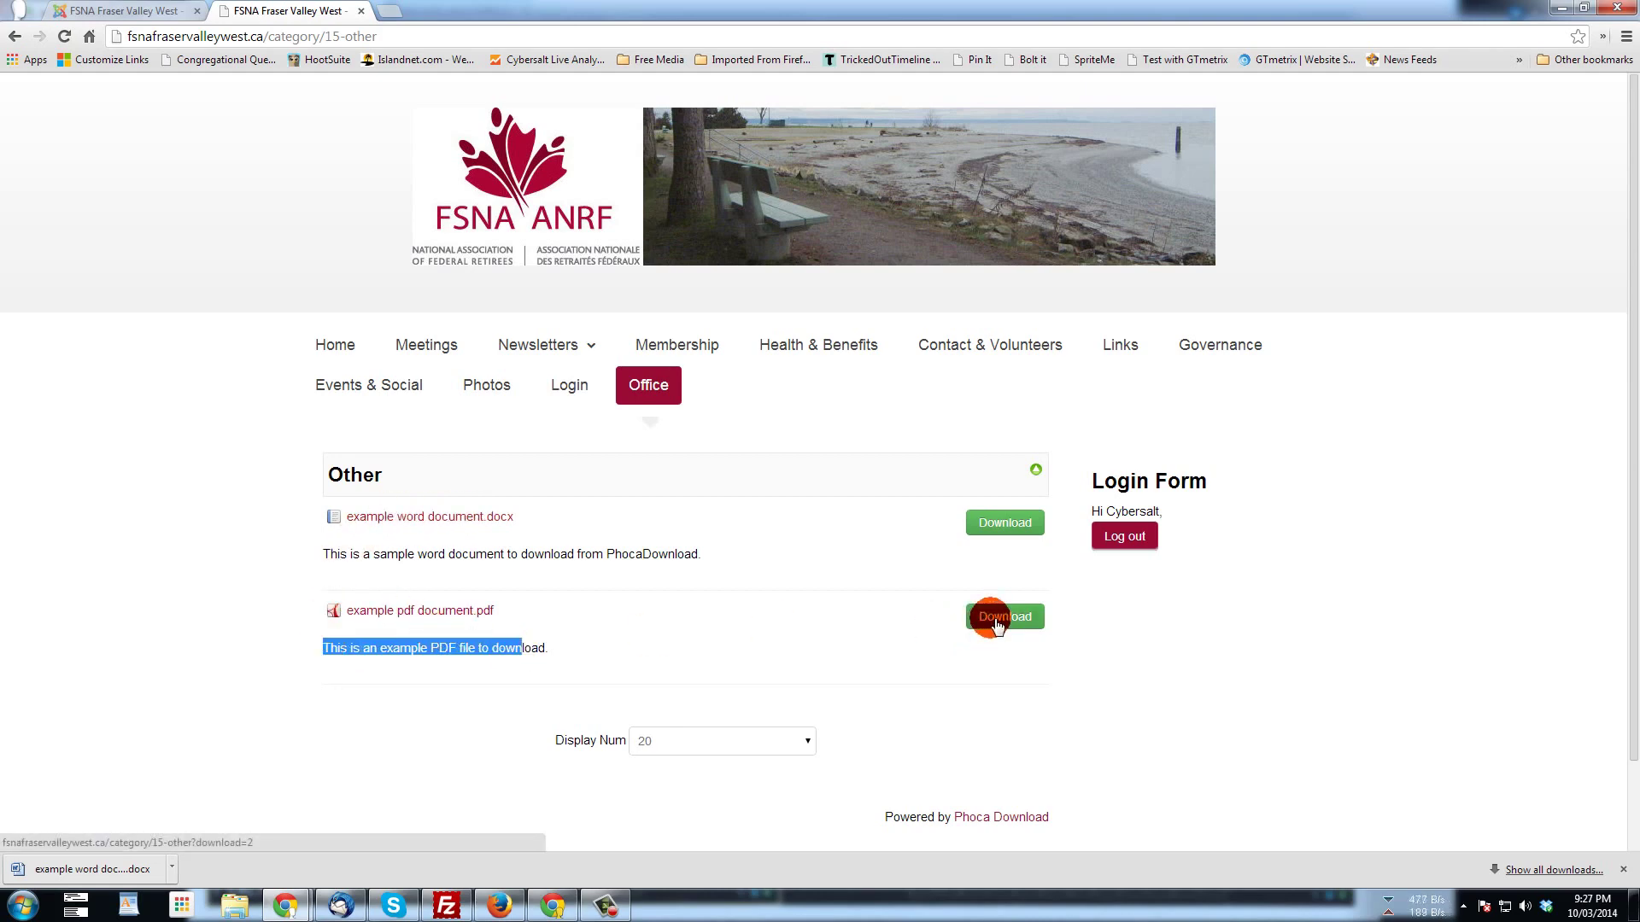
- Download the example pdf document to the downloads folder and open it
left_click(437, 613)
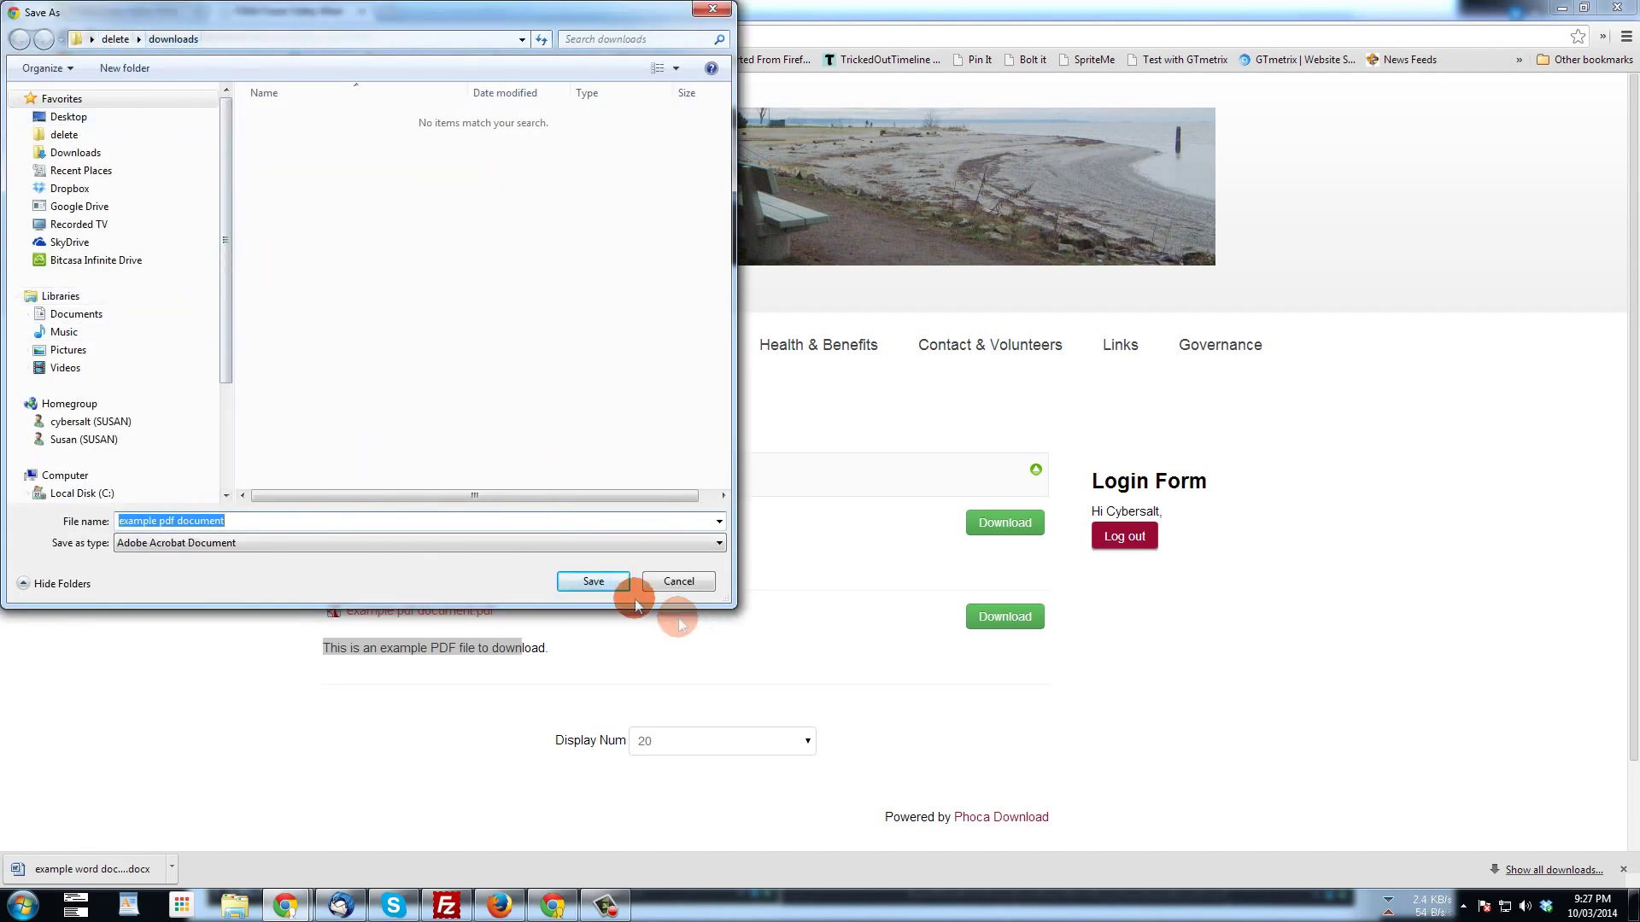
left_click(591, 581)
left_click(98, 871)
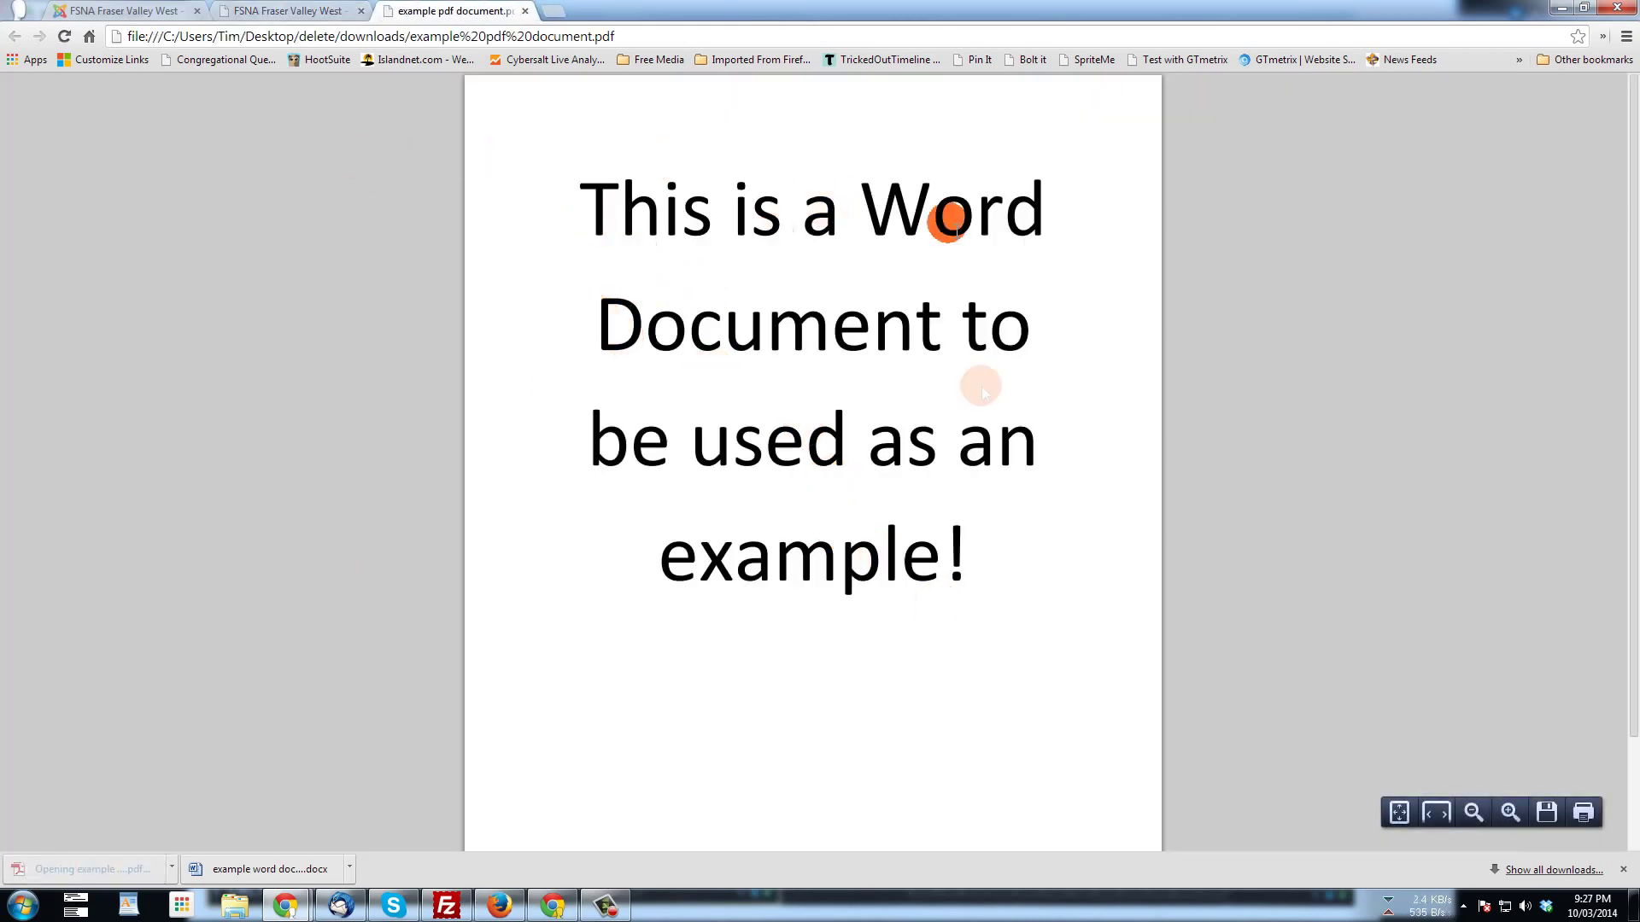
left_click(152, 12)
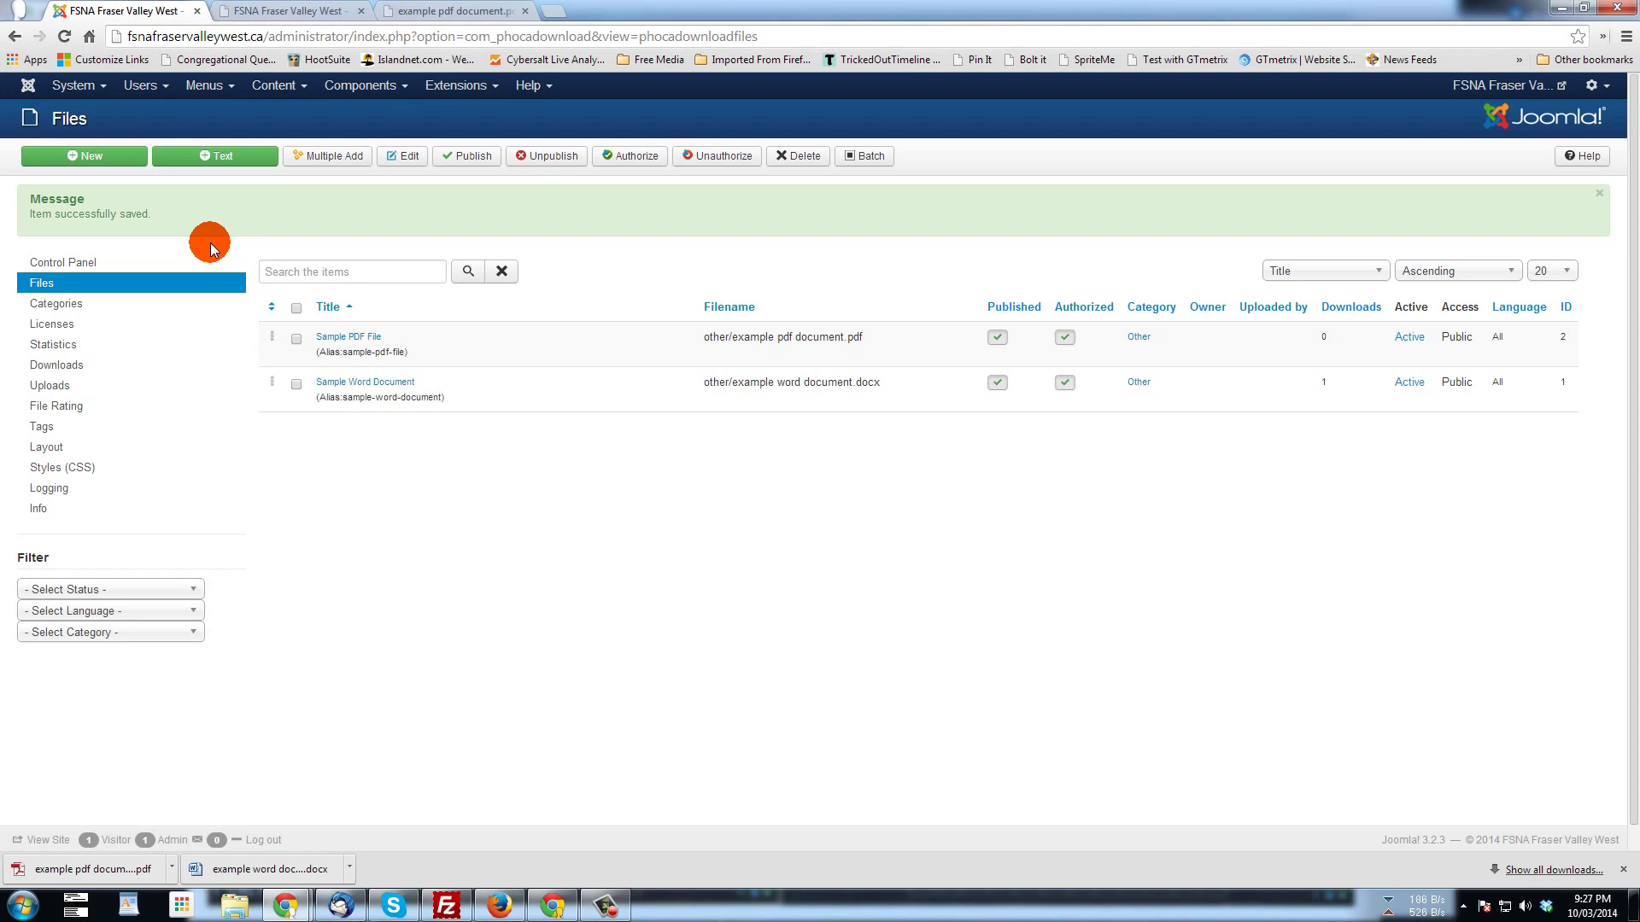
- Open the Categories list from the Phoca Download admin sidebar
left_click(87, 310)
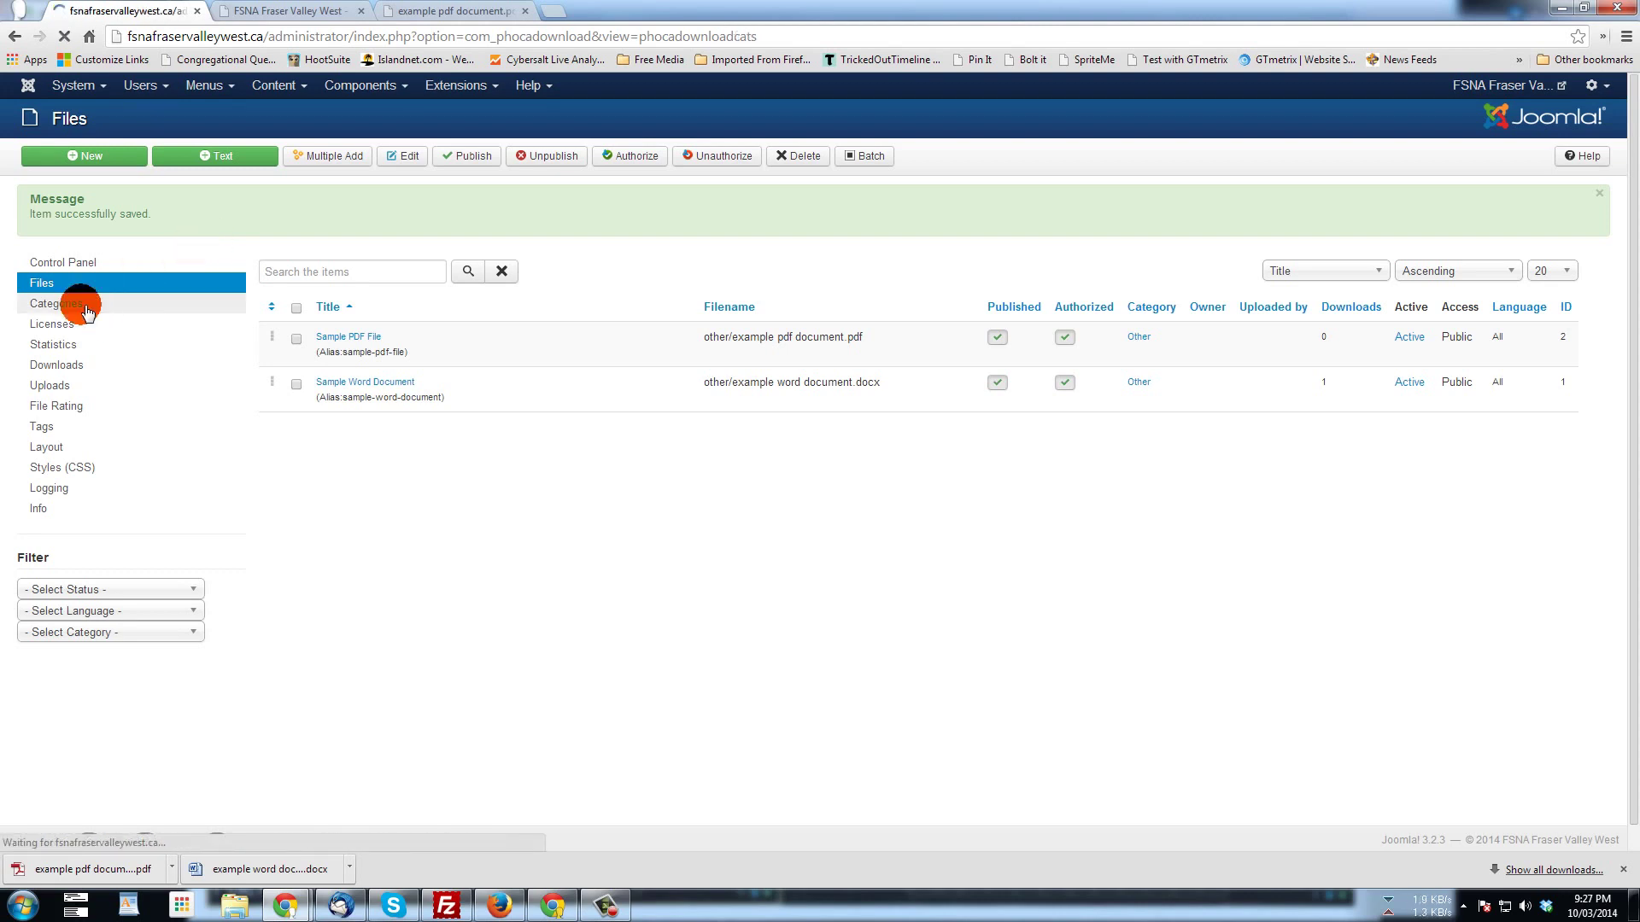